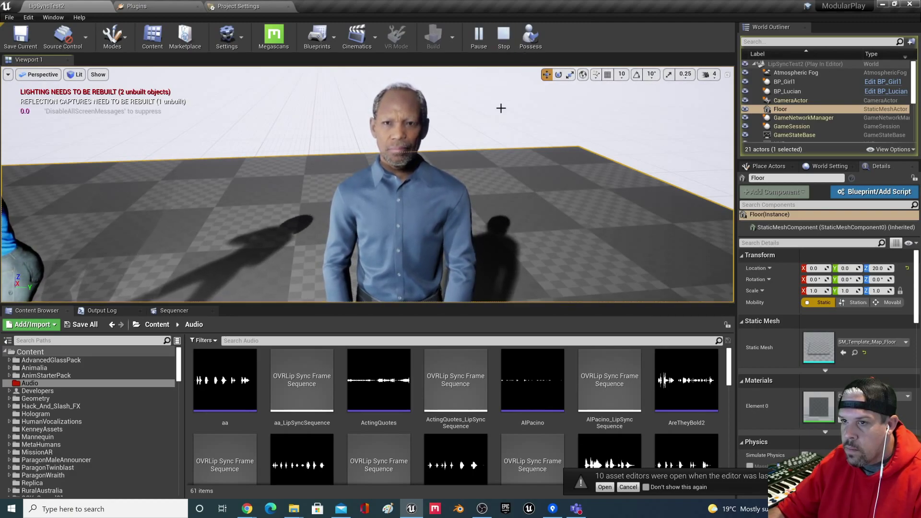
# Step: Stop the running Play In Editor session from the Unreal toolbar
pyautogui.click(504, 41)
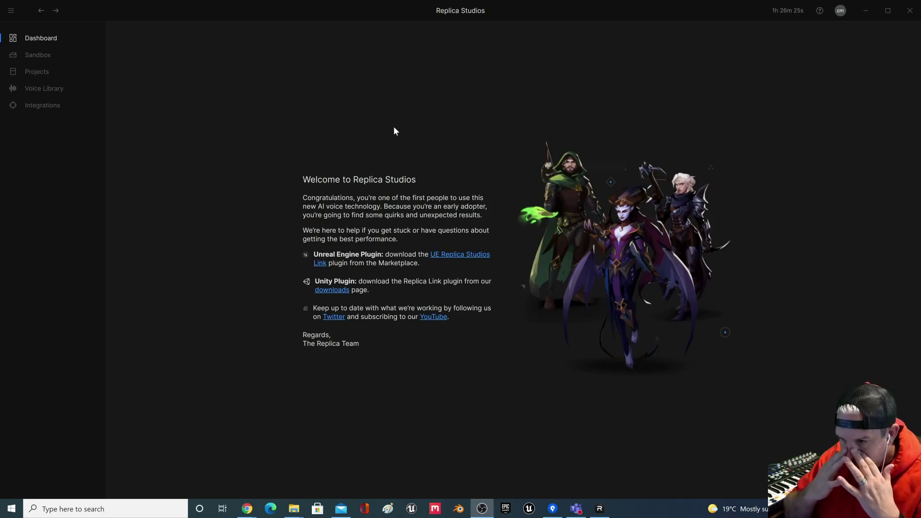
# Step: Open the Voice Library and play, then pause, the Amber and Atlas voice samples
pyautogui.click(43, 88)
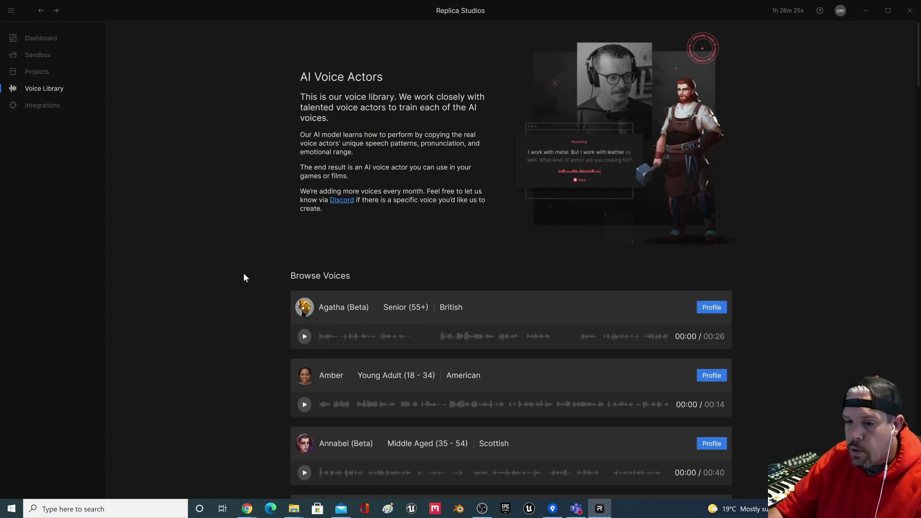
pyautogui.scroll(-3, 284, 264)
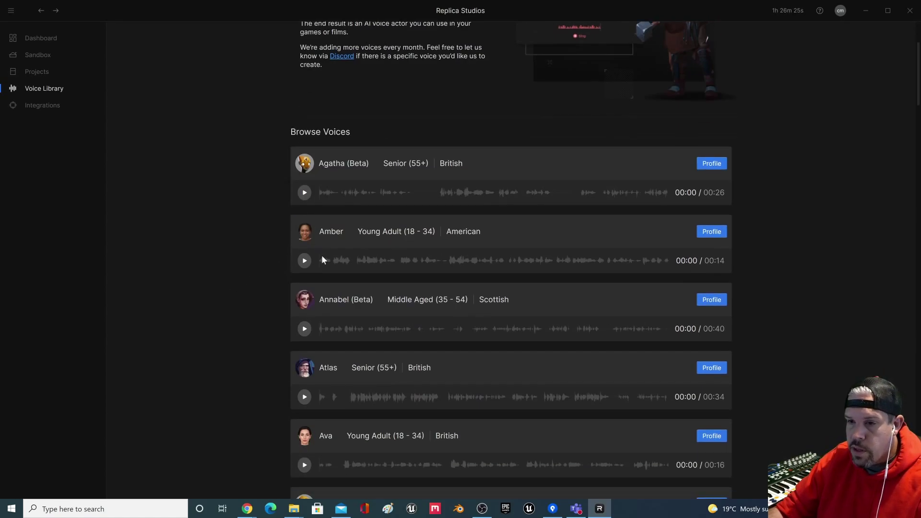
pyautogui.click(306, 262)
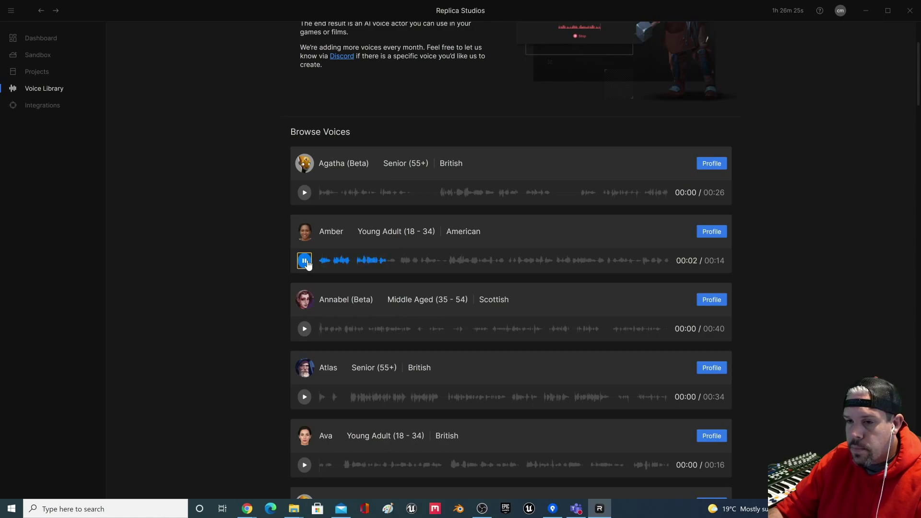
pyautogui.click(305, 262)
pyautogui.scroll(-2, 264, 269)
pyautogui.click(304, 301)
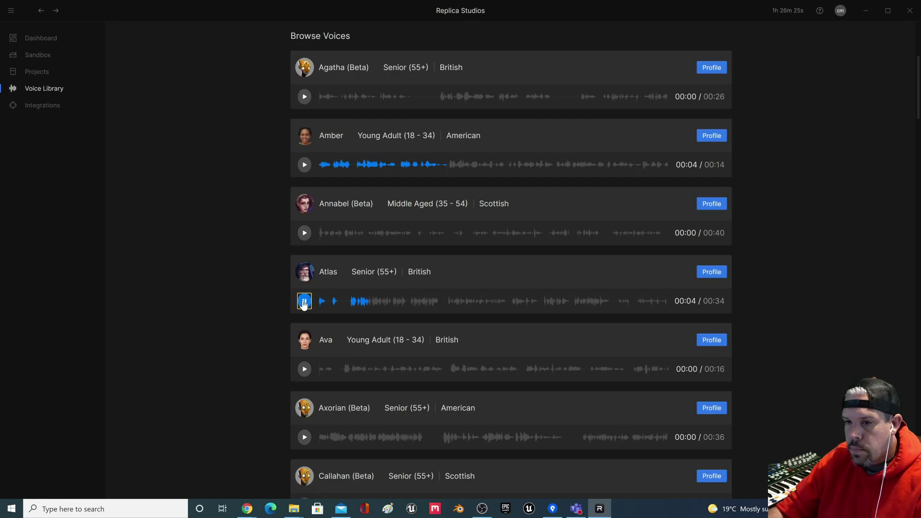
pyautogui.click(305, 301)
# Step: Play and stop the Davu and Greta voice samples further down the list
pyautogui.scroll(-3, 249, 293)
pyautogui.scroll(-6, 247, 280)
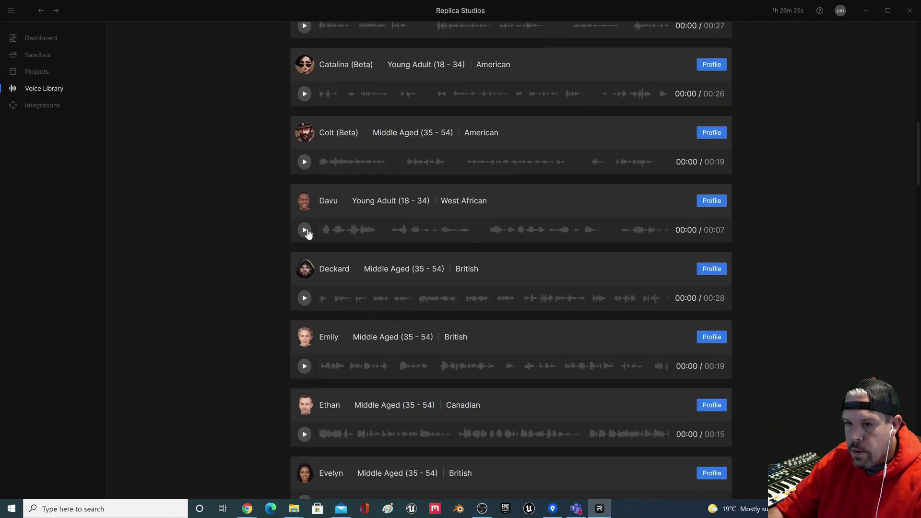
pyautogui.click(305, 231)
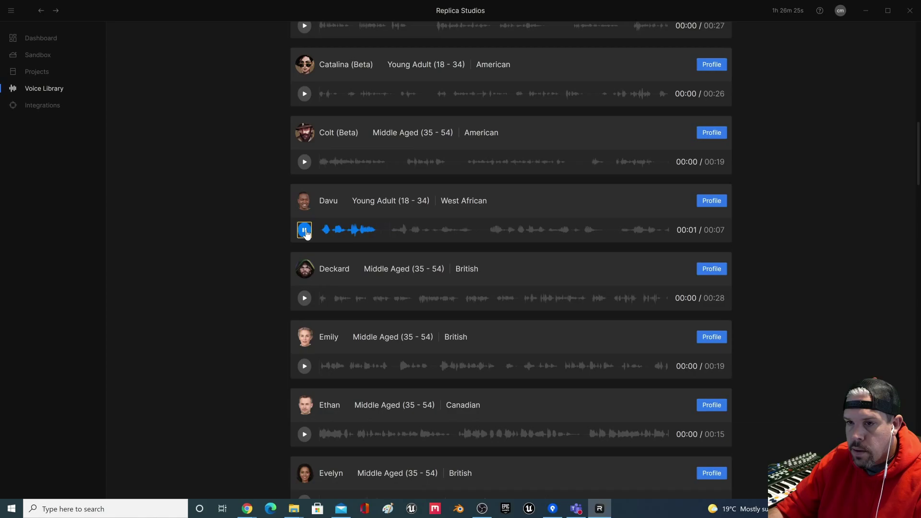
pyautogui.click(305, 231)
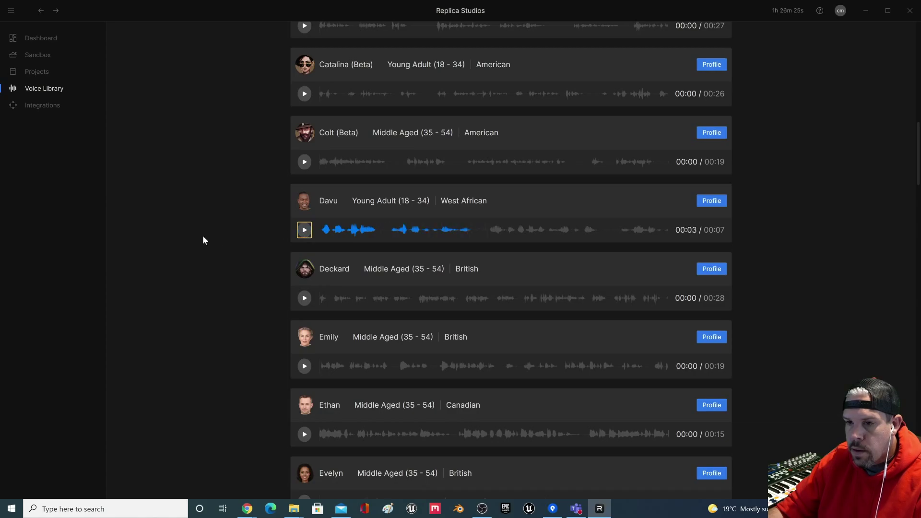
pyautogui.scroll(-2, 291, 249)
pyautogui.scroll(-5, 260, 280)
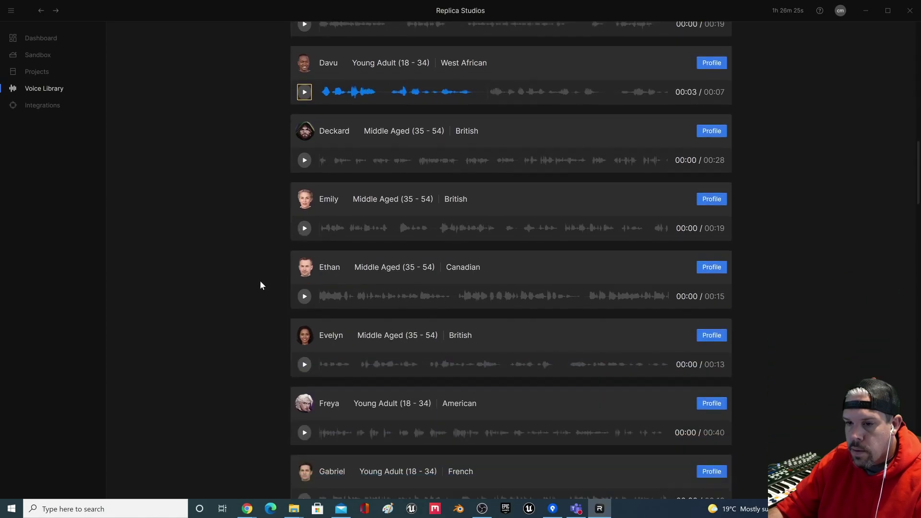
pyautogui.scroll(-2, 260, 282)
pyautogui.click(304, 295)
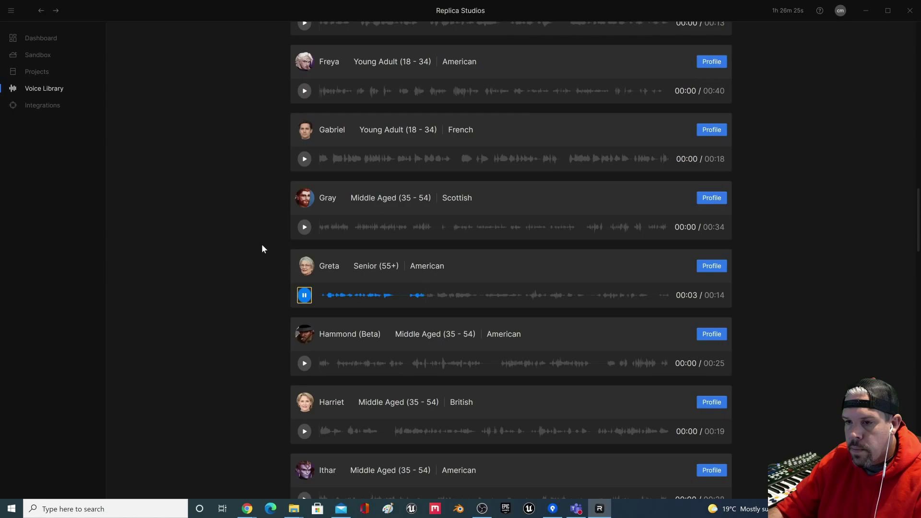
pyautogui.click(304, 296)
# Step: Scroll back up the voice list and go to the Projects page
pyautogui.scroll(3, 194, 195)
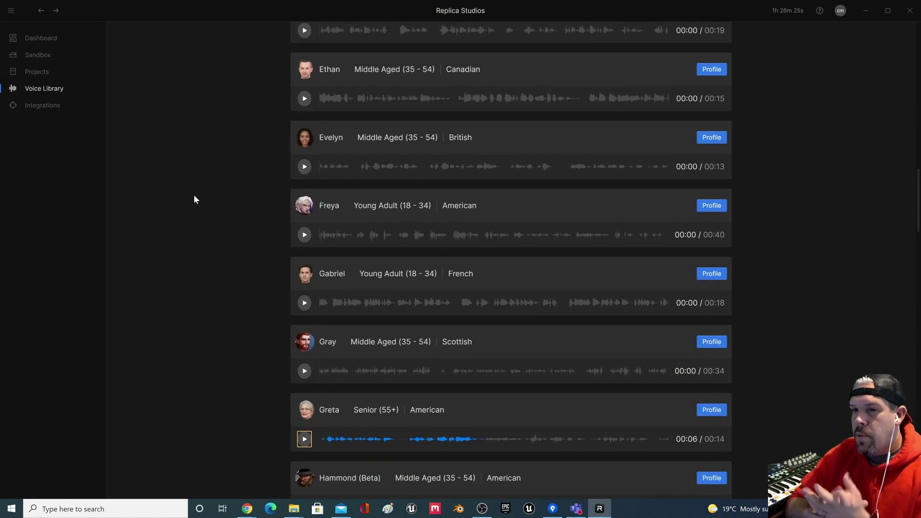
pyautogui.scroll(-20, 194, 195)
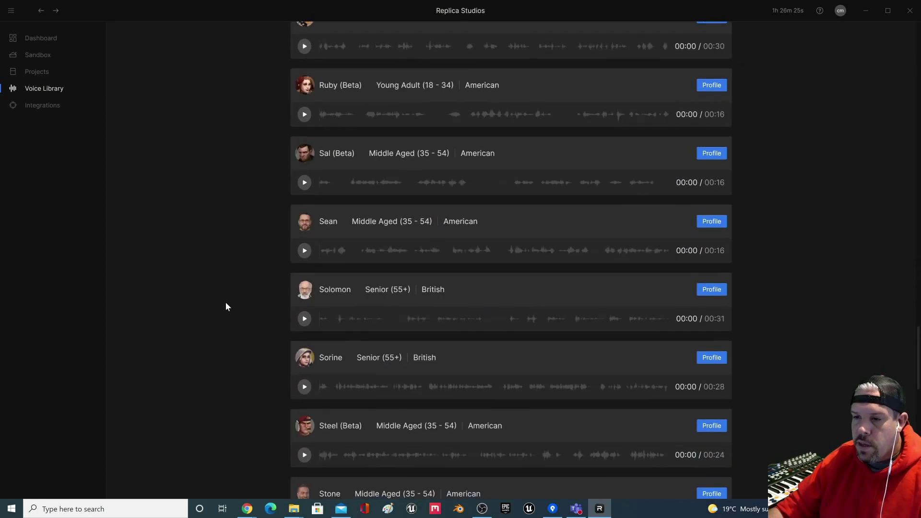
pyautogui.scroll(20, 226, 302)
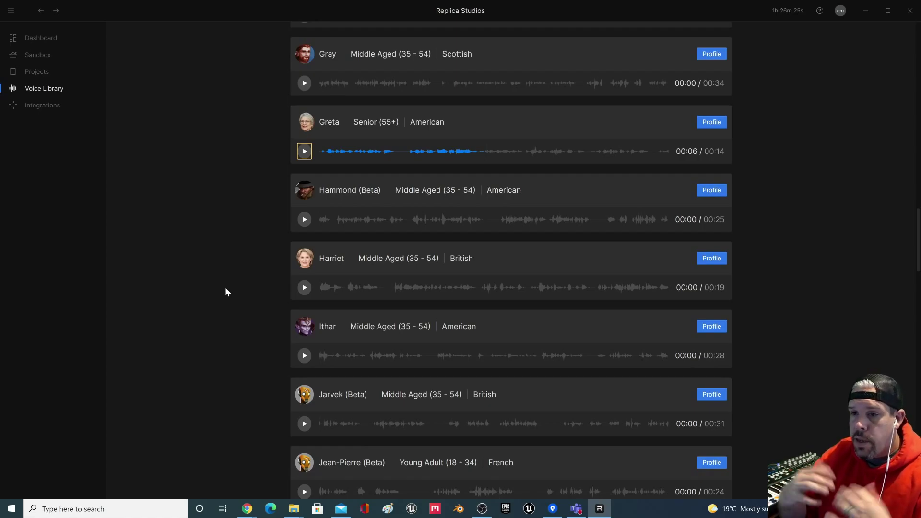
pyautogui.scroll(15, 225, 288)
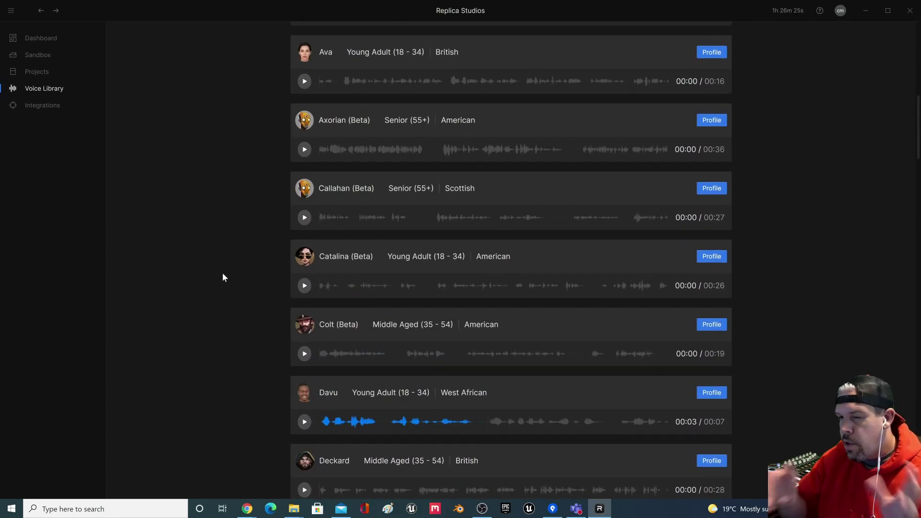
pyautogui.scroll(10, 243, 274)
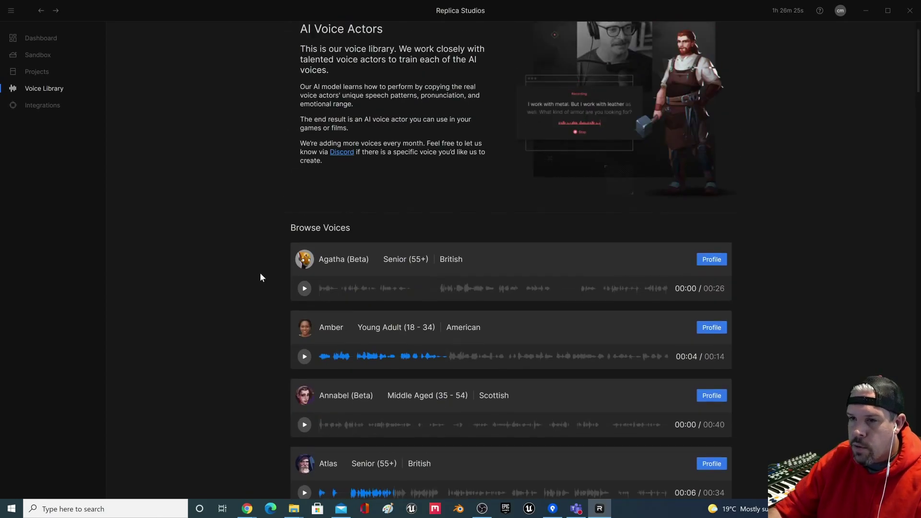
pyautogui.scroll(1, 260, 277)
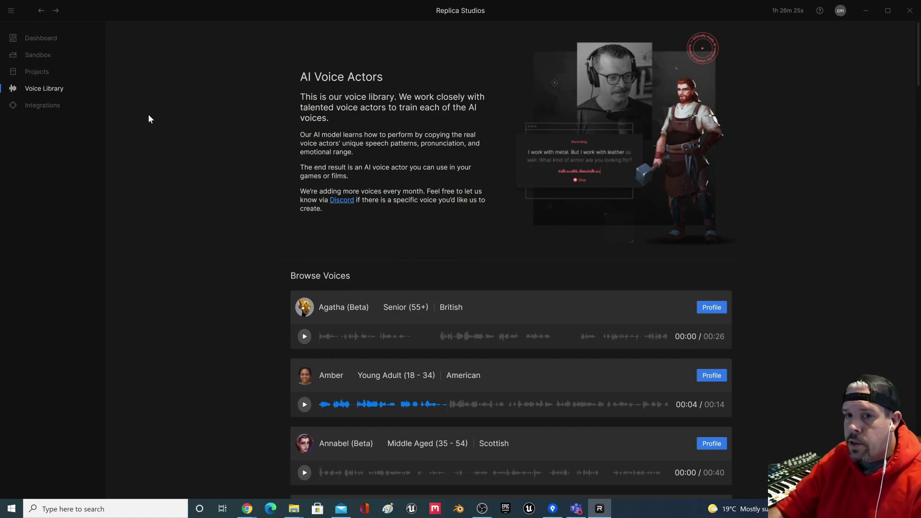
pyautogui.click(53, 75)
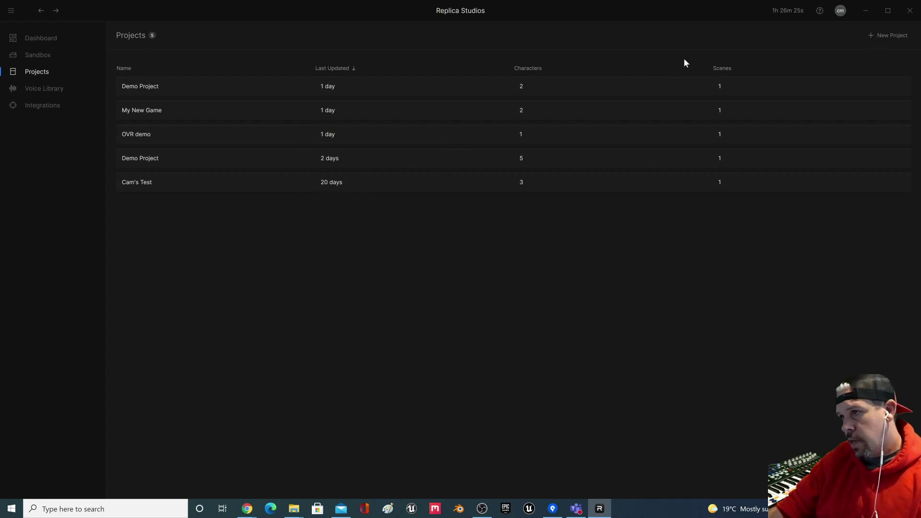
# Step: Create a new Replica project and open it
pyautogui.click(888, 35)
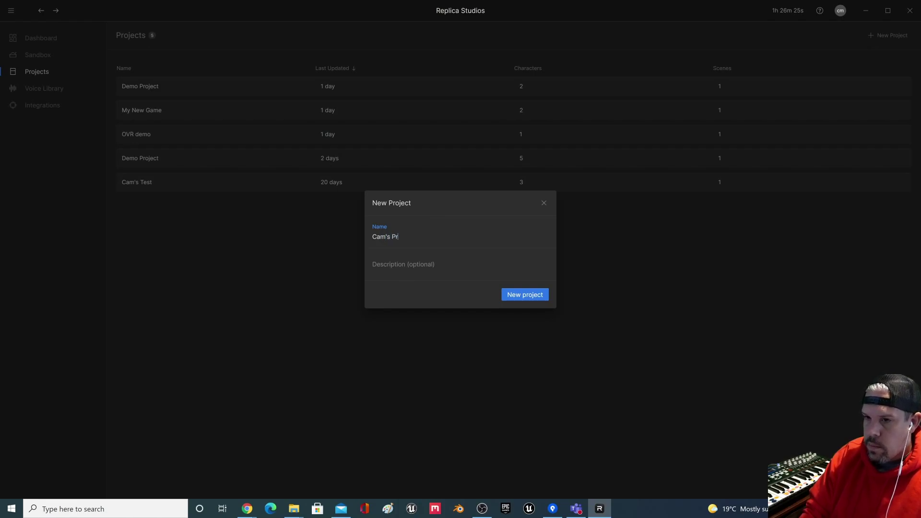
pyautogui.click(541, 297)
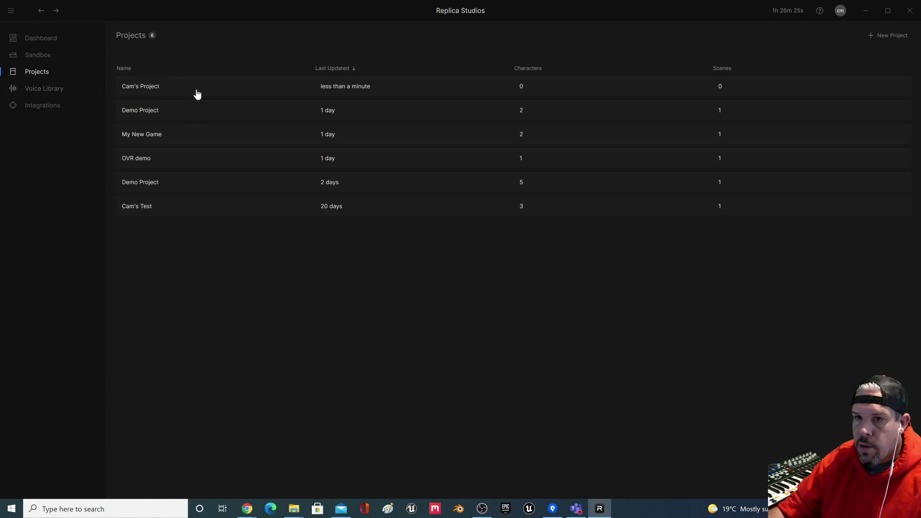
pyautogui.click(196, 94)
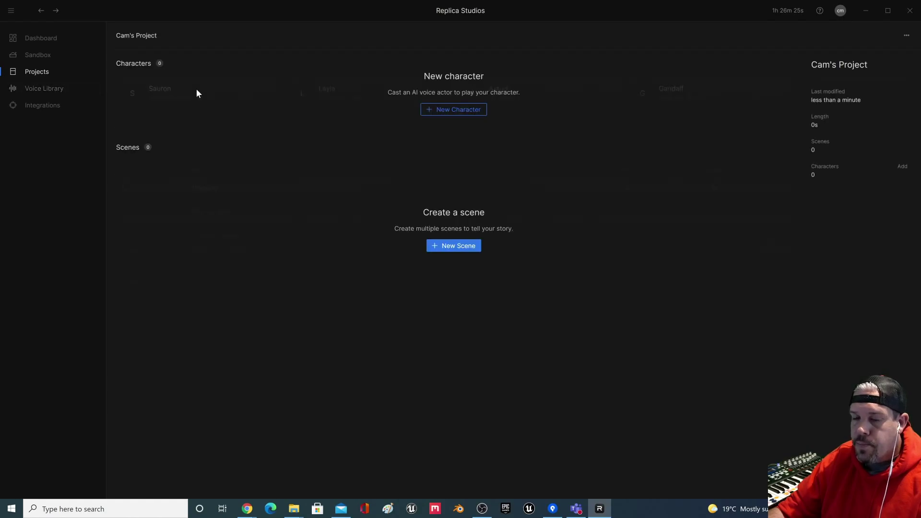
# Step: Add a character named Beth and cast the Greta voice for her
pyautogui.click(455, 111)
pyautogui.write('Beth')
pyautogui.click(531, 295)
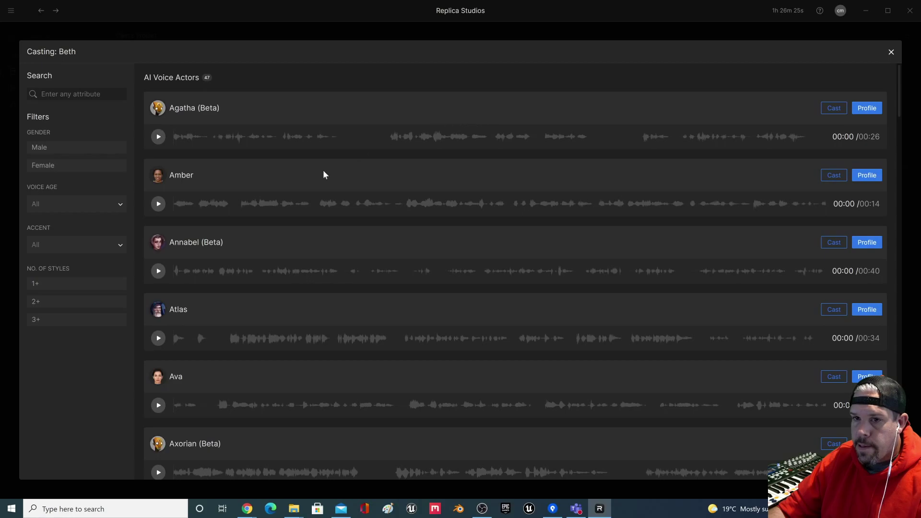
pyautogui.scroll(-3, 258, 264)
pyautogui.scroll(-3, 220, 232)
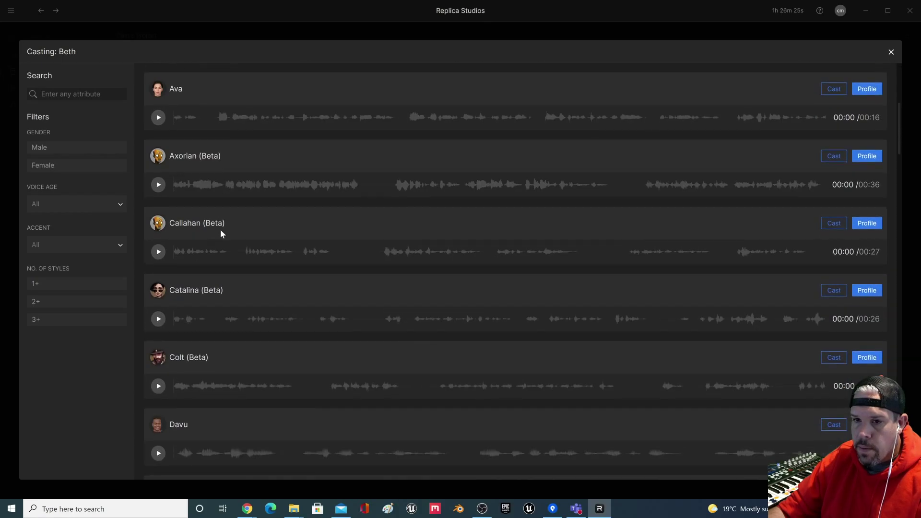
pyautogui.scroll(-3, 238, 282)
pyautogui.scroll(-7, 284, 334)
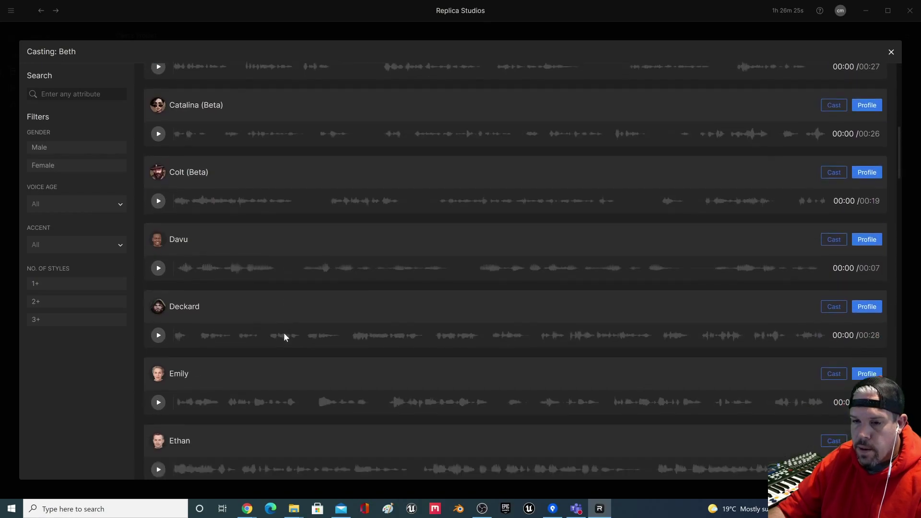
pyautogui.scroll(-3, 250, 332)
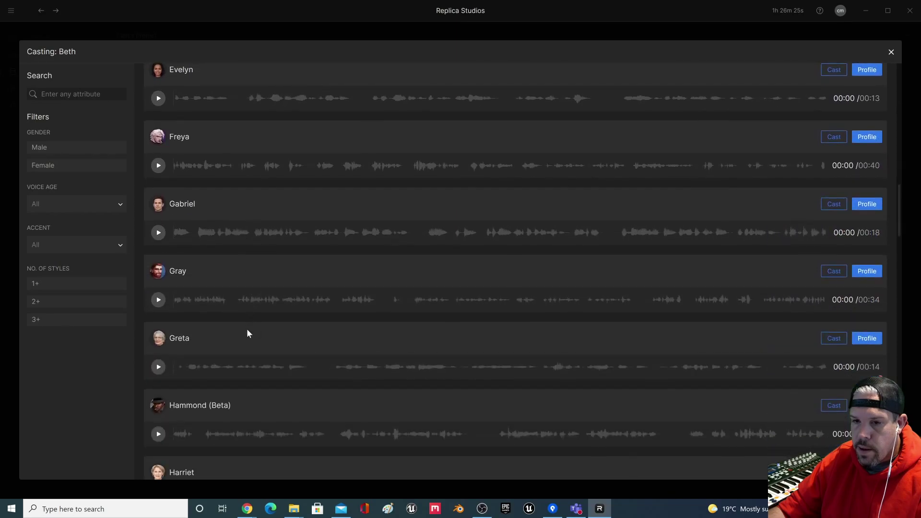
pyautogui.click(833, 339)
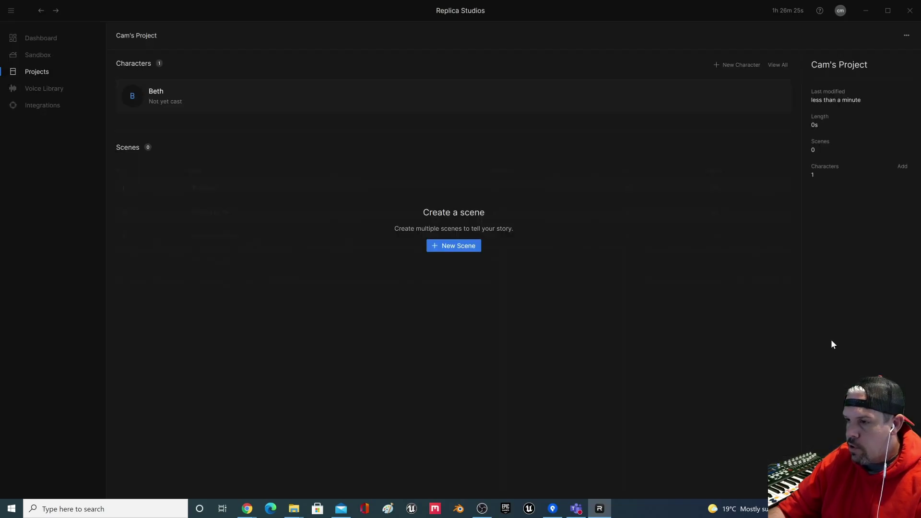
# Step: Add a second character named George and choose a voice to cast for him
pyautogui.click(737, 66)
pyautogui.write('G')
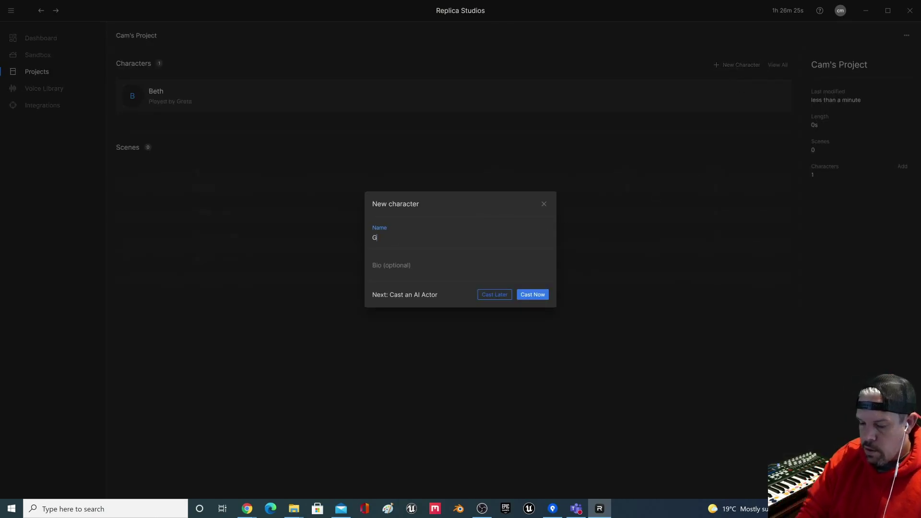
pyautogui.write('eorge')
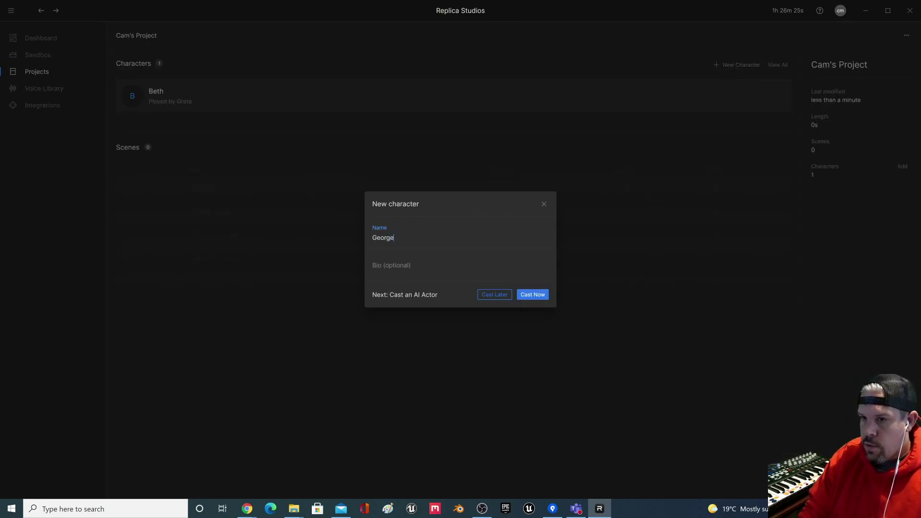
pyautogui.click(532, 299)
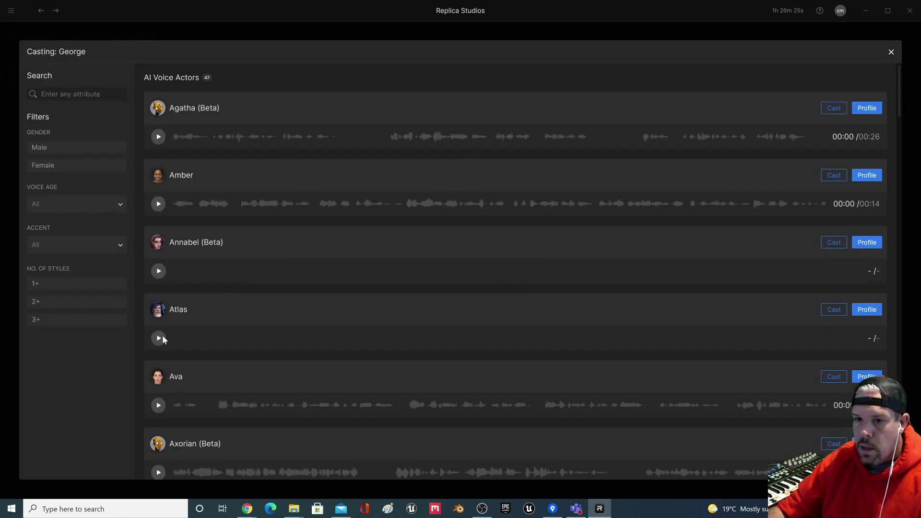
pyautogui.click(834, 311)
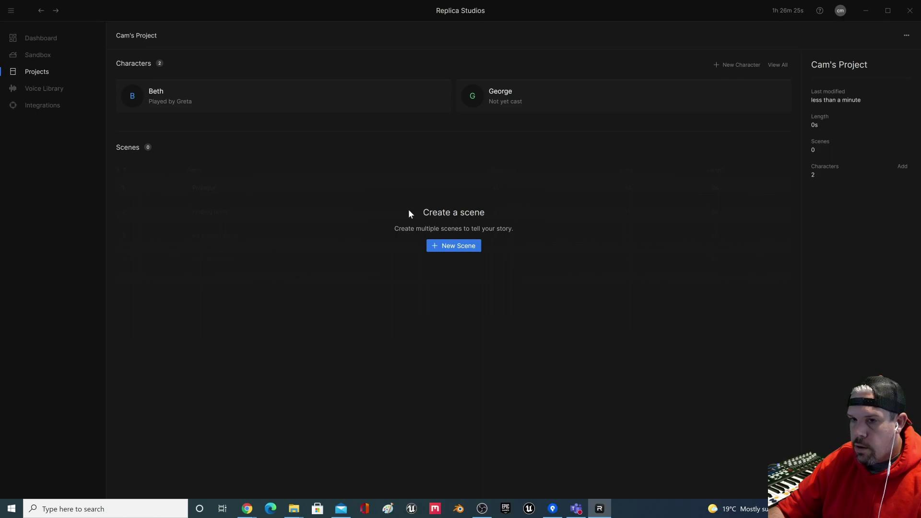
# Step: Create a scene named 'Morning scene' and open it for editing
pyautogui.click(460, 246)
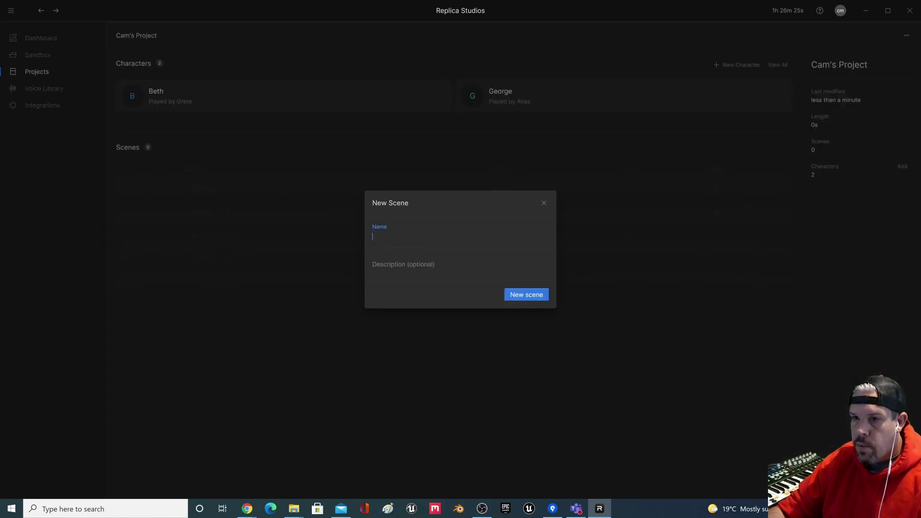
pyautogui.write('Morning')
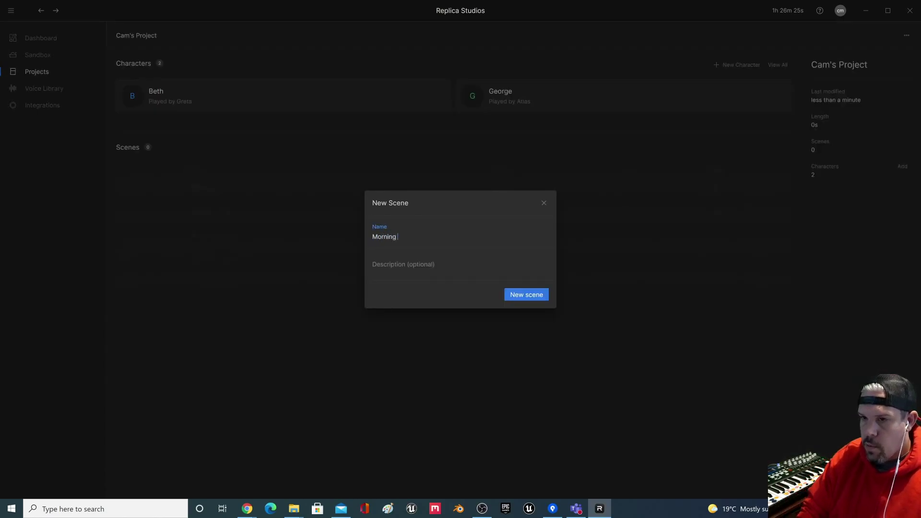
pyautogui.write(' scene')
pyautogui.click(523, 294)
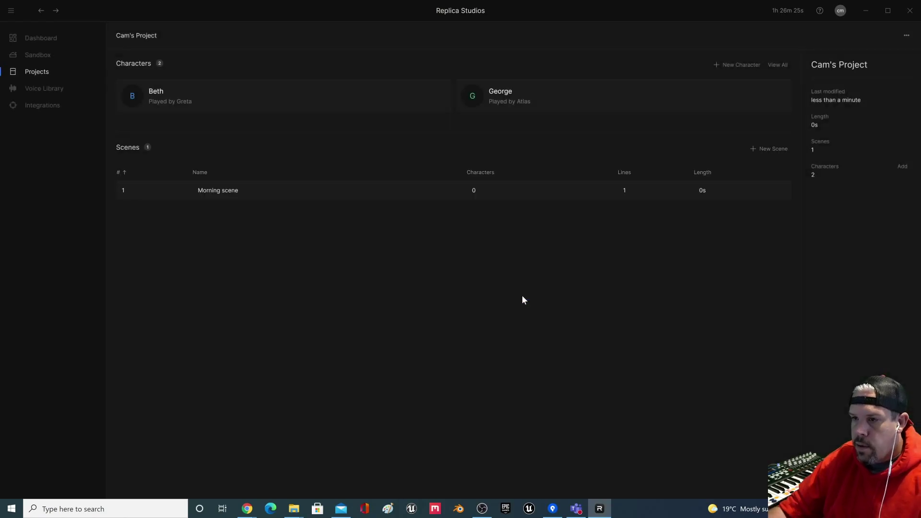
pyautogui.click(207, 191)
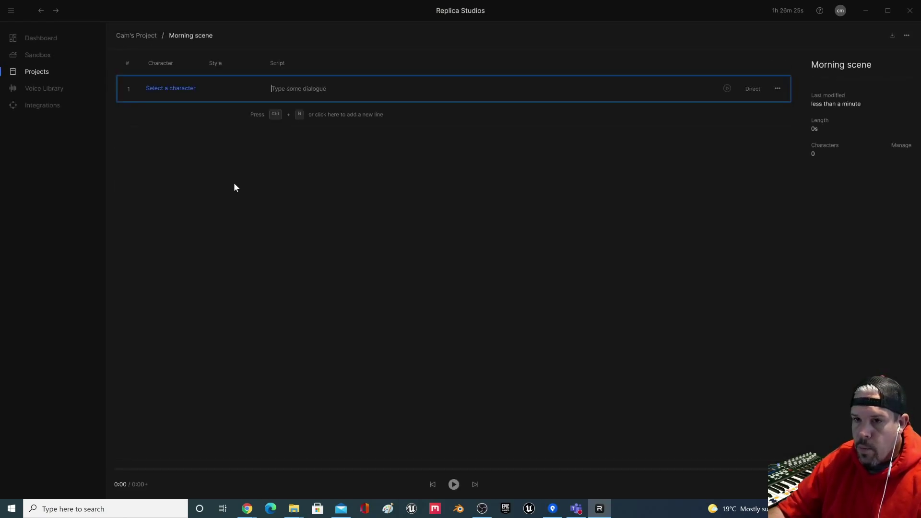
# Step: Assign Beth as the speaker of the first line, leaving her style unchanged
pyautogui.click(180, 91)
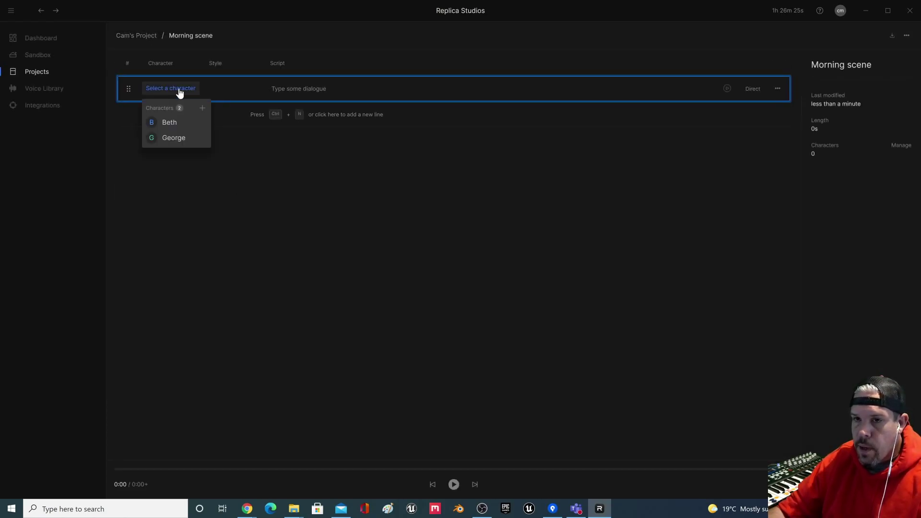
pyautogui.click(182, 123)
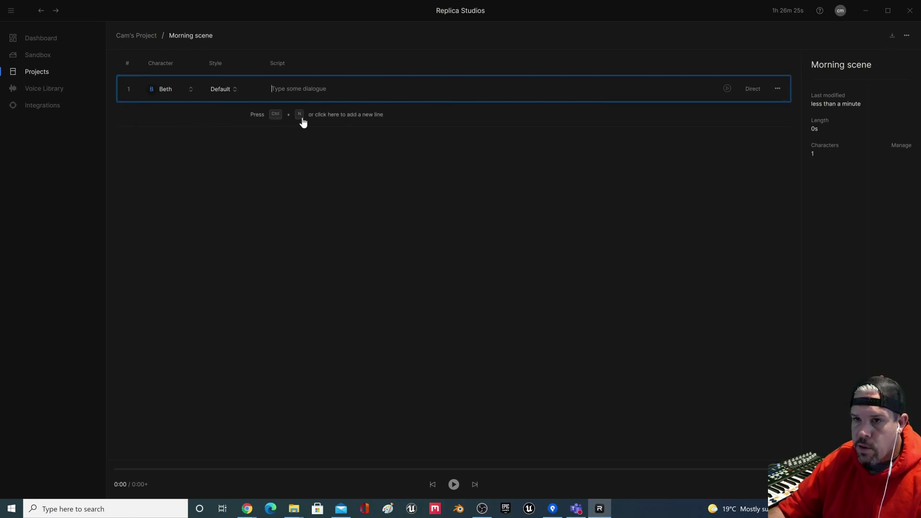
pyautogui.click(233, 92)
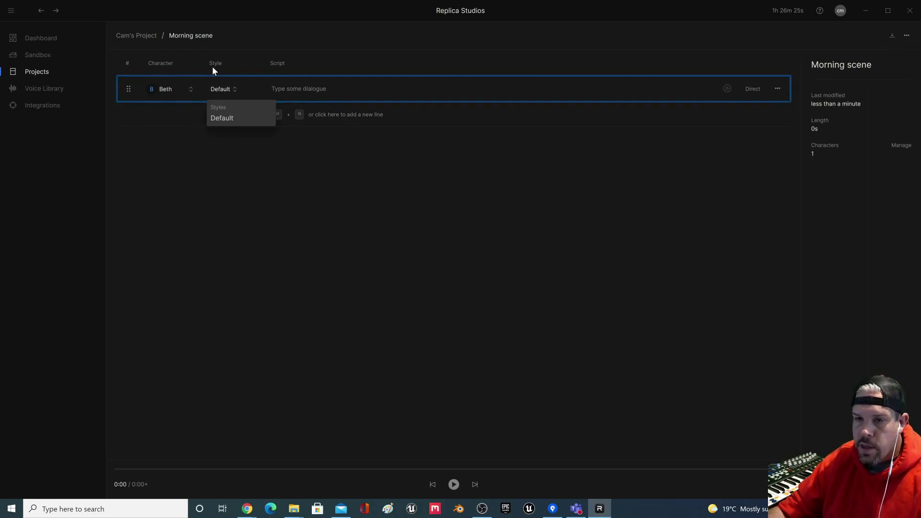
pyautogui.click(226, 160)
pyautogui.click(220, 91)
pyautogui.click(279, 141)
# Step: Write Beth's line 'Good morning George. It looks to be a beautiful day!' and generate its audio
pyautogui.click(271, 92)
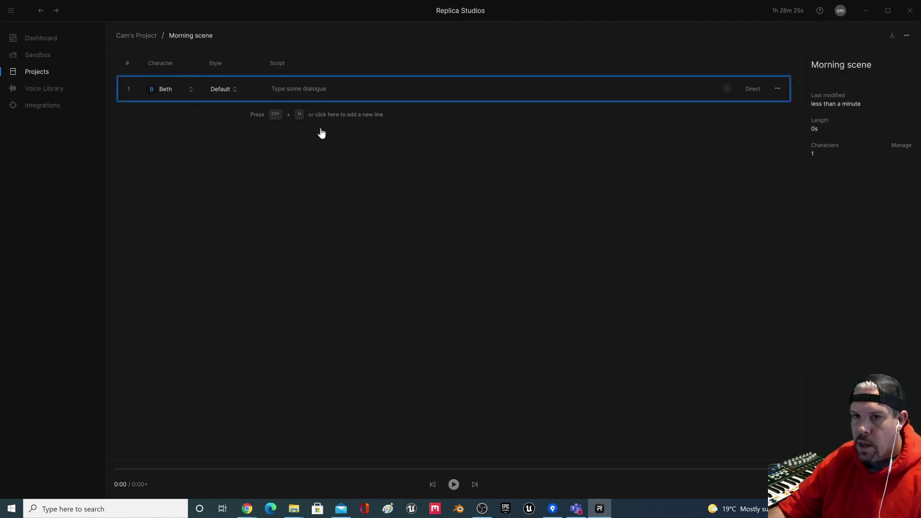
pyautogui.write('G')
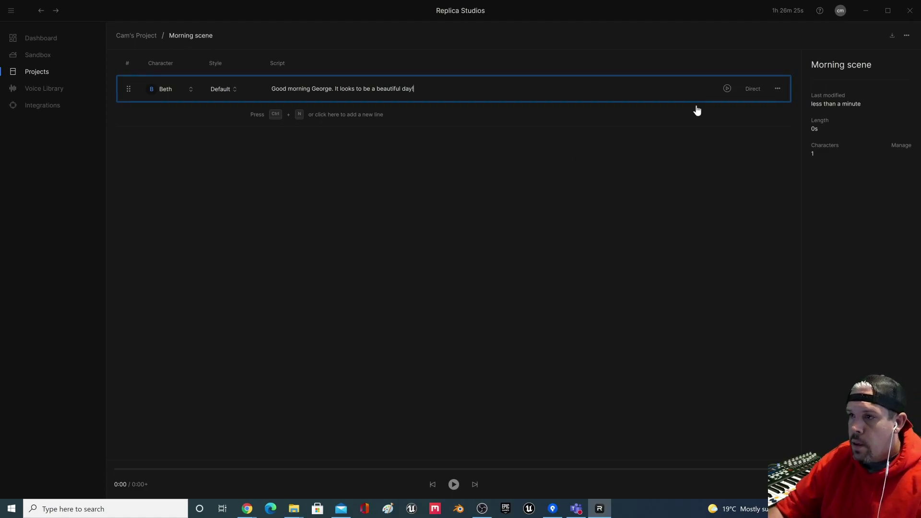
pyautogui.click(726, 91)
pyautogui.click(726, 90)
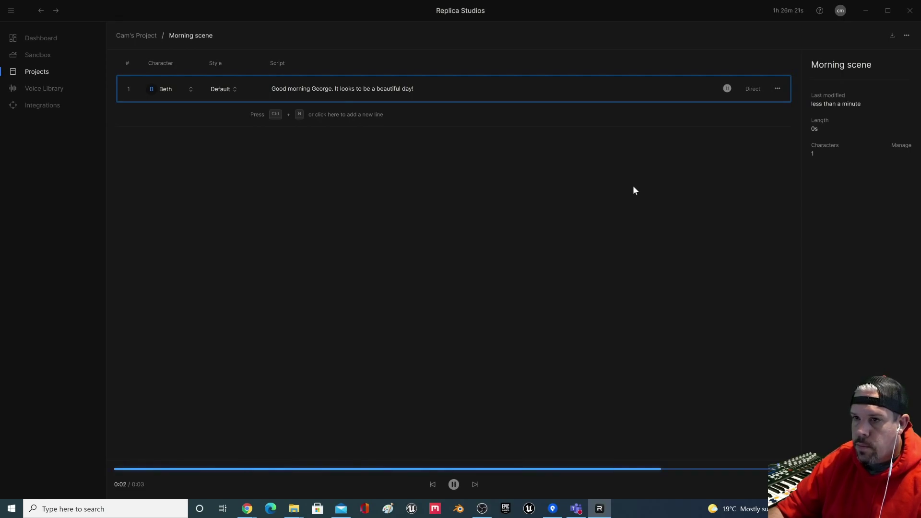
pyautogui.click(728, 89)
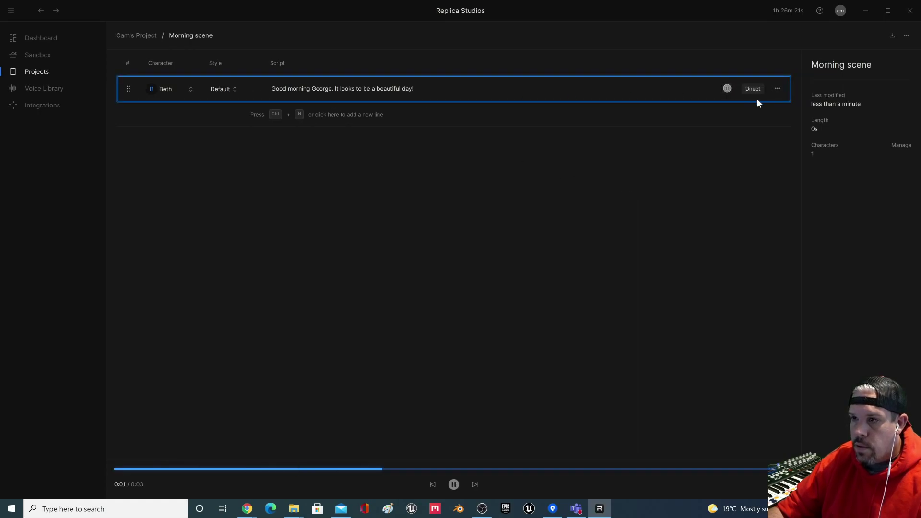
# Step: Respell George as 'jorj', then 'jorge', in Beth's line, regenerating the audio each time
pyautogui.click(315, 89)
pyautogui.press('BackSpace')
pyautogui.press('Delete')
pyautogui.press('Delete')
pyautogui.press('Delete')
pyautogui.press('Delete')
pyautogui.press('Delete')
pyautogui.press('Delete')
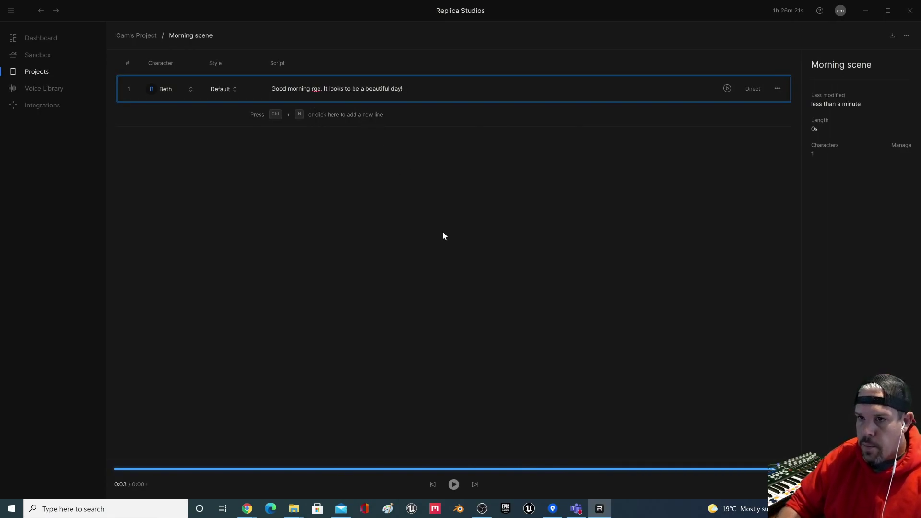
pyautogui.write('jo')
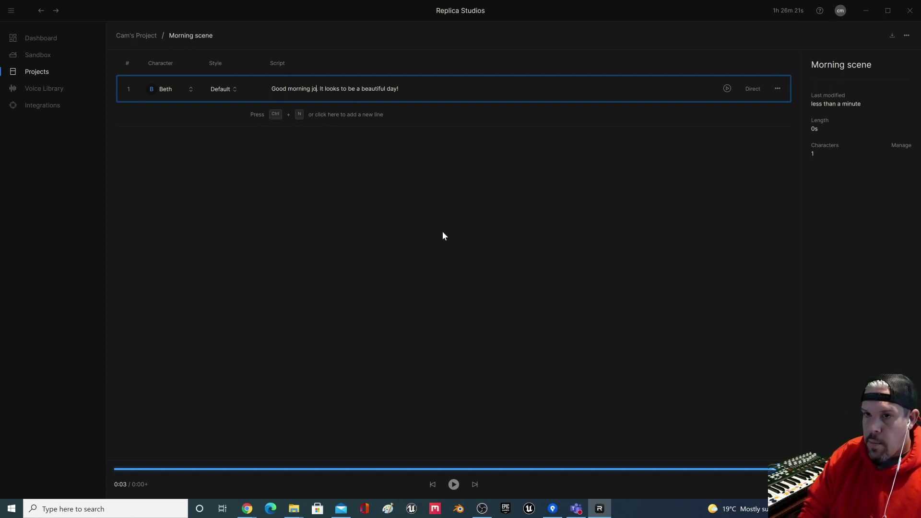
pyautogui.write('rj')
pyautogui.click(462, 206)
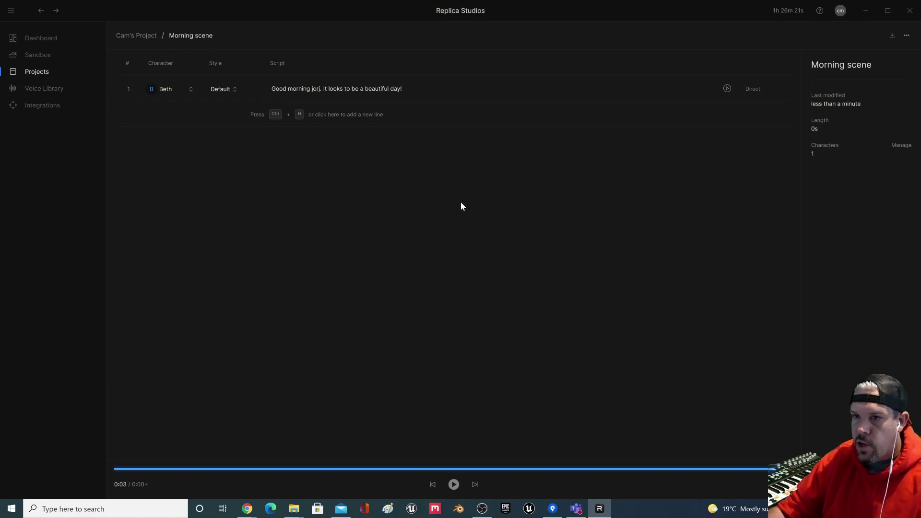
pyautogui.click(728, 89)
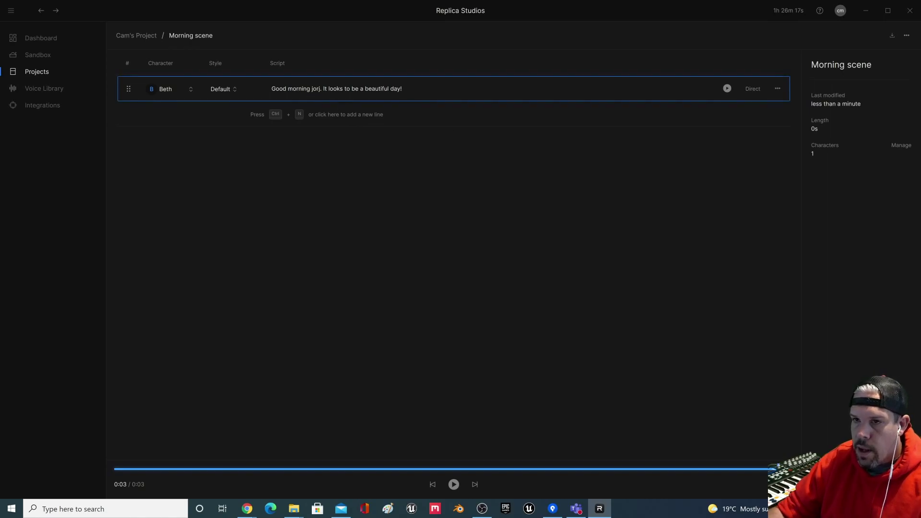
pyautogui.press('BackSpace')
pyautogui.write('ge')
pyautogui.click(656, 193)
pyautogui.click(727, 88)
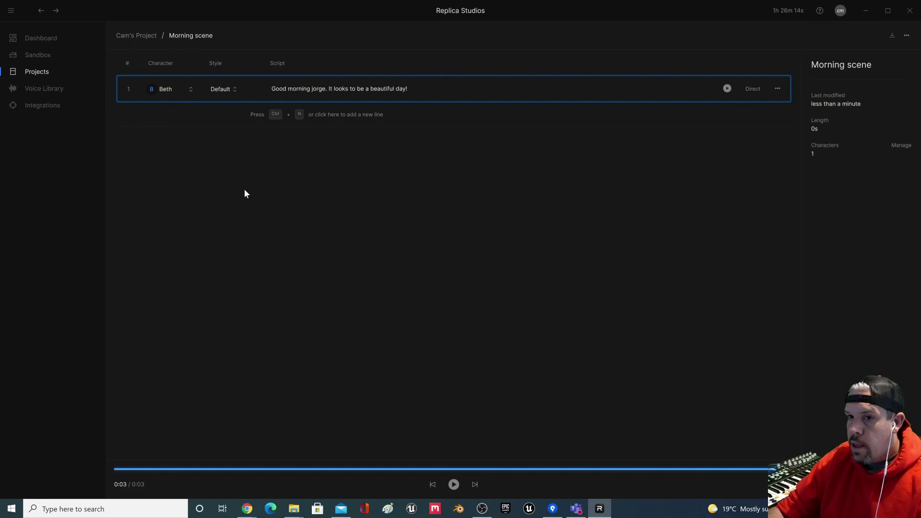
# Step: Add a second line spoken by George, keeping the Wise style
pyautogui.click(318, 115)
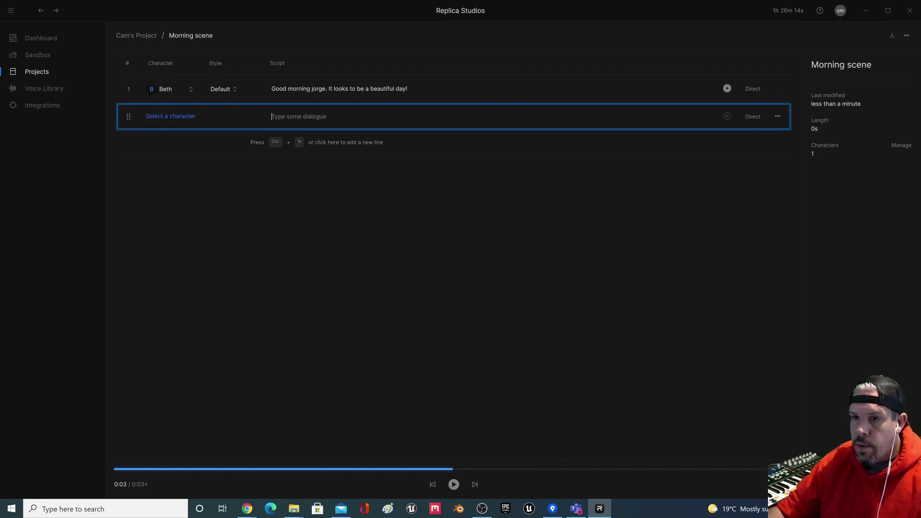
pyautogui.click(160, 116)
pyautogui.click(180, 166)
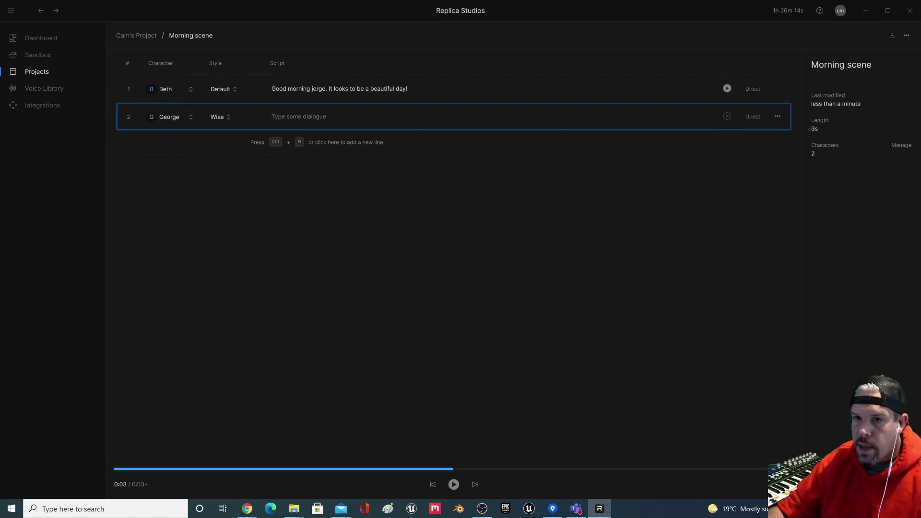
pyautogui.click(219, 118)
pyautogui.click(298, 251)
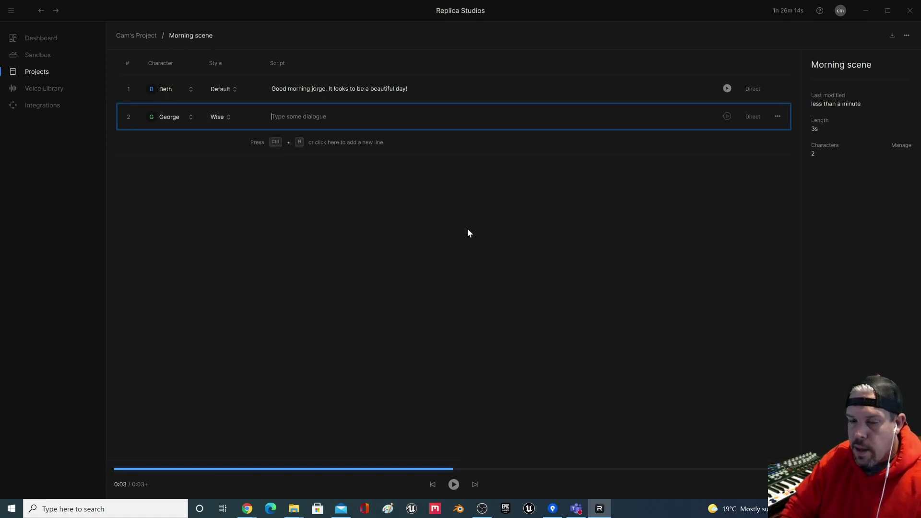
# Step: Enter George's reply 'Good morning! I can't wait to seize the day.' and generate its audio
pyautogui.write("Good morning! I can't wait to en")
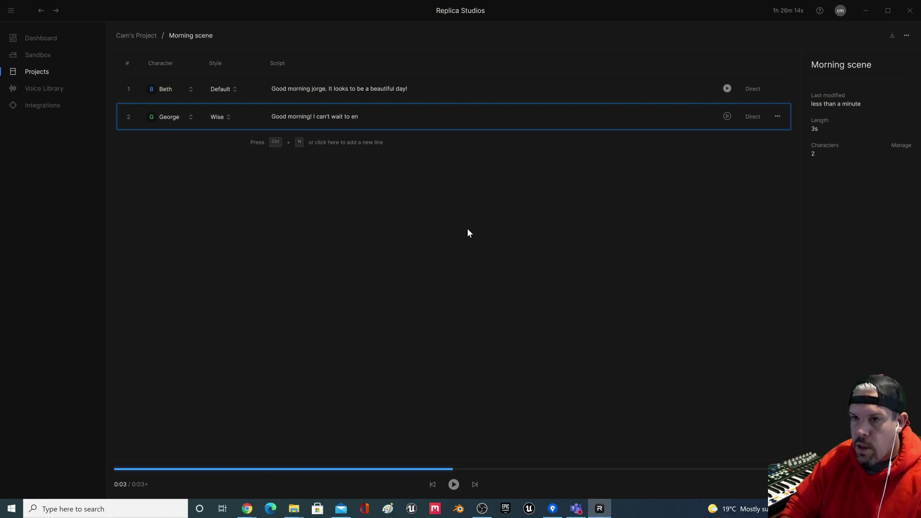
pyautogui.press('BackSpace')
pyautogui.press('BackSpace')
pyautogui.write('seize the day.')
pyautogui.press('Return')
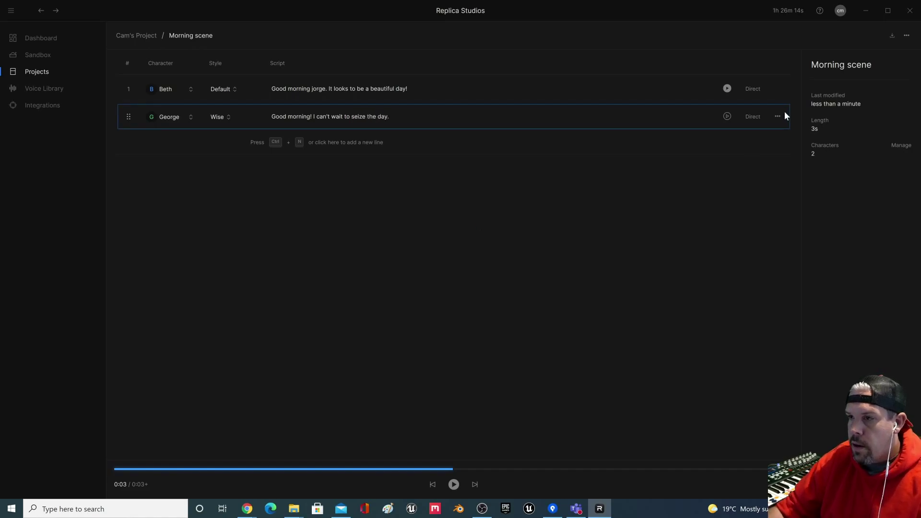
pyautogui.click(727, 116)
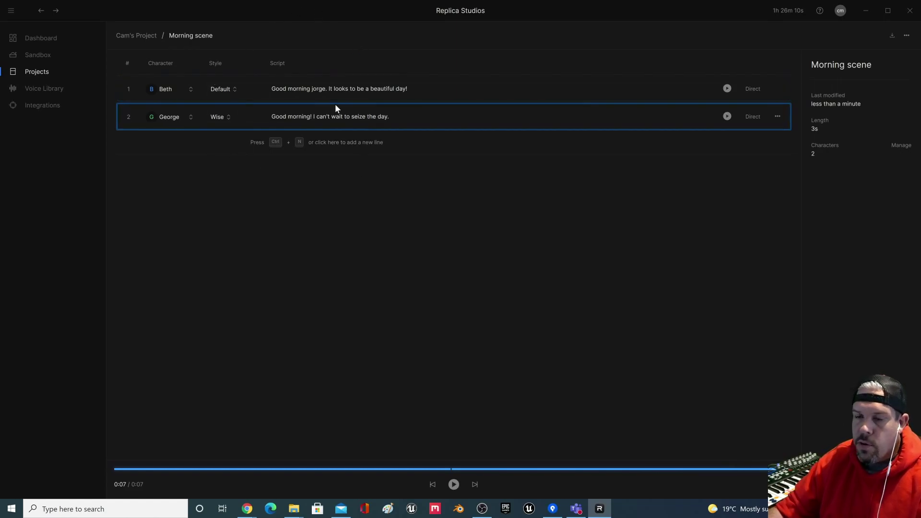
# Step: Switch George's line to the Light-hearted style and generate that take
pyautogui.click(218, 118)
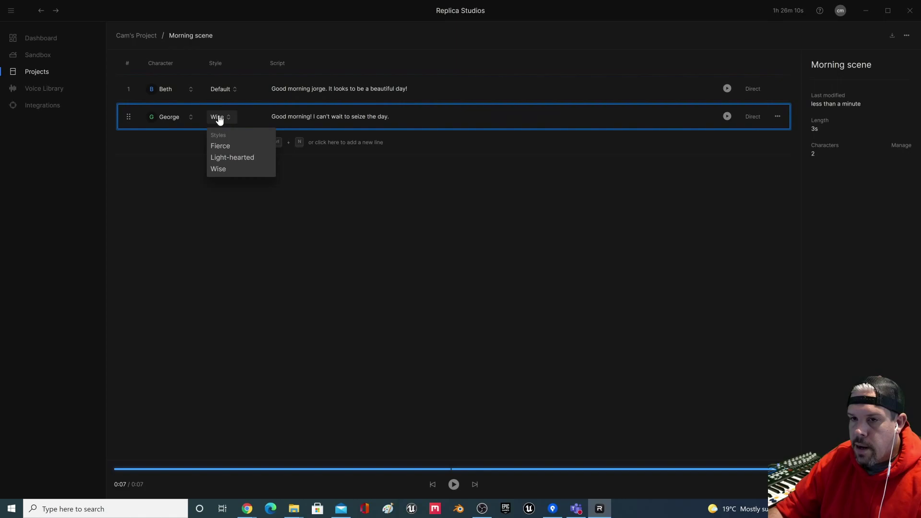
pyautogui.click(221, 158)
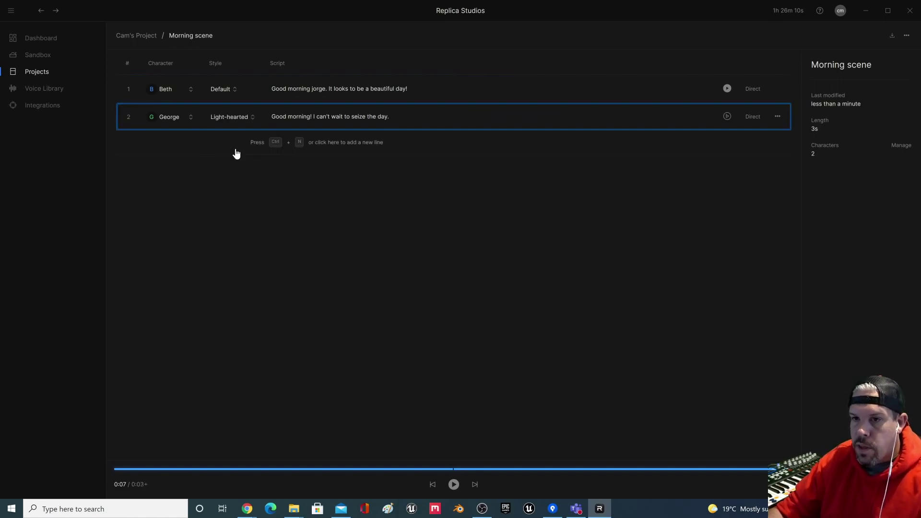
pyautogui.click(728, 118)
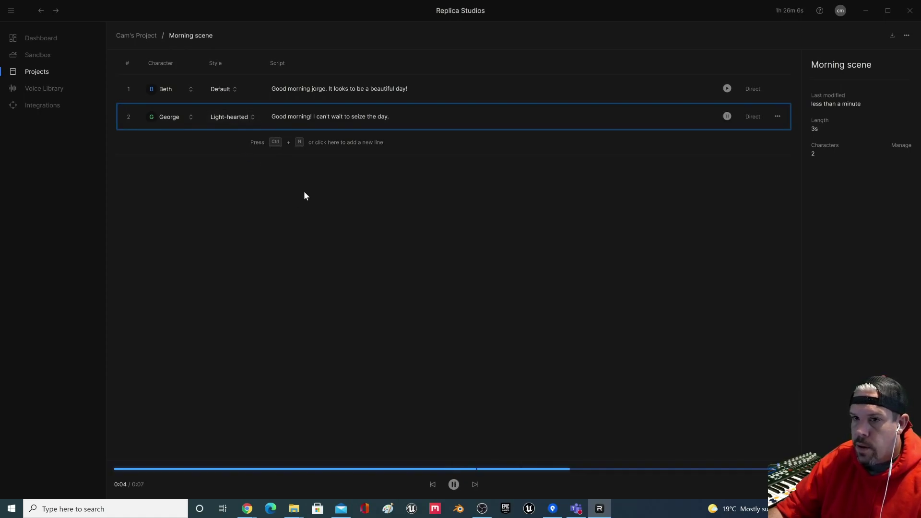
# Step: Switch George's line to the Fierce style, generate it, and show its download options
pyautogui.click(246, 120)
pyautogui.click(241, 145)
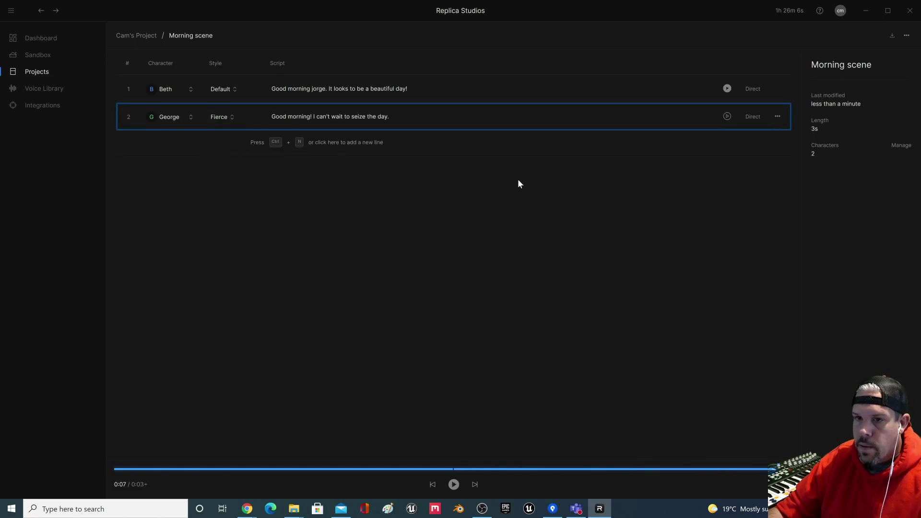
pyautogui.click(728, 116)
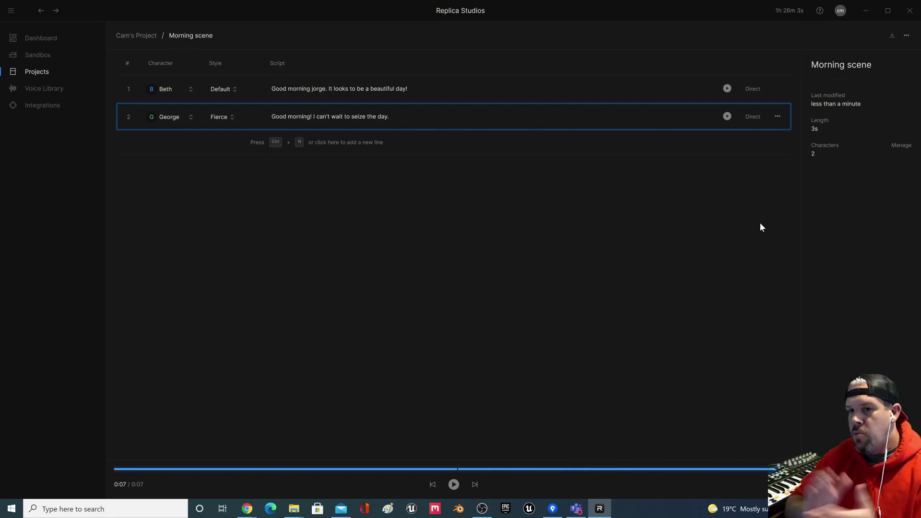
pyautogui.click(548, 212)
pyautogui.click(778, 117)
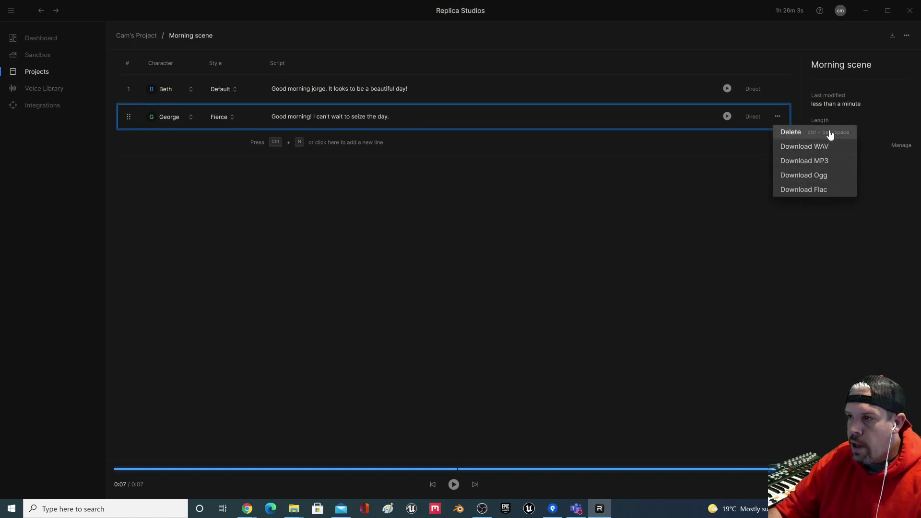
# Step: Dismiss the options, view George's takes, and return to the Morning scene line list
pyautogui.click(785, 175)
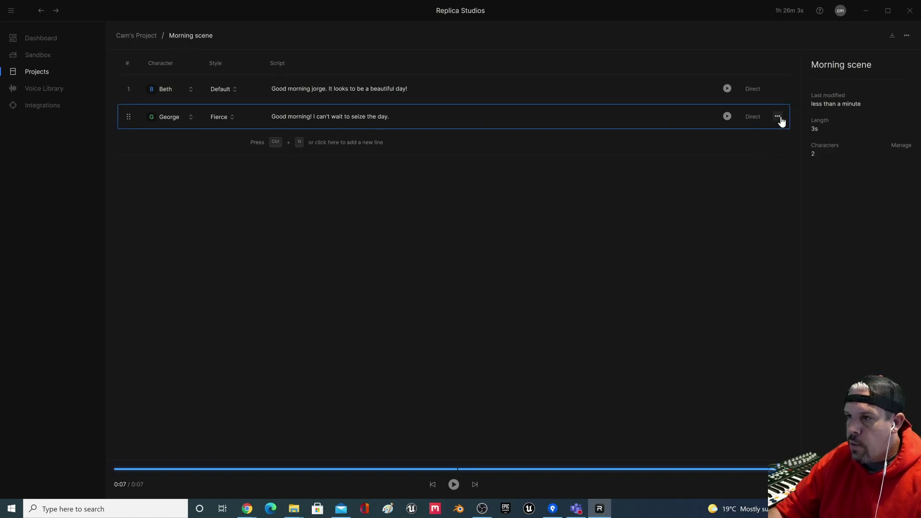
pyautogui.click(753, 117)
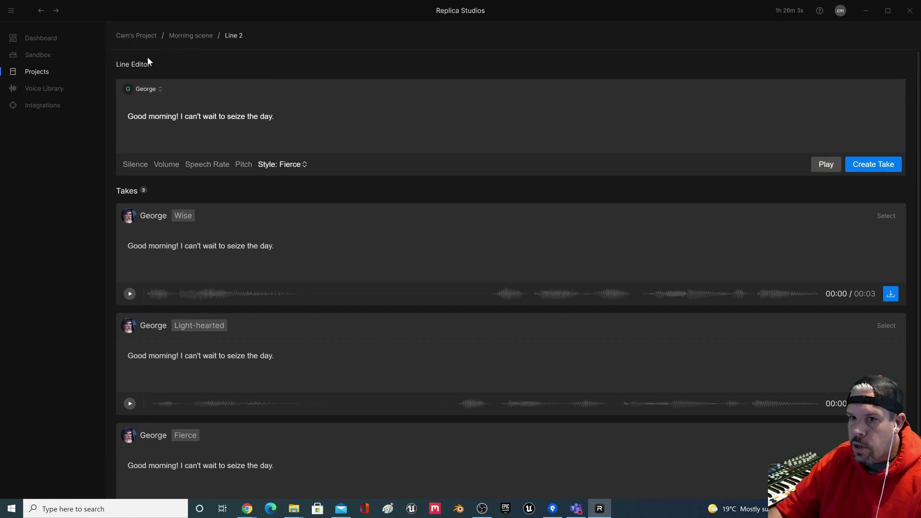
pyautogui.click(185, 35)
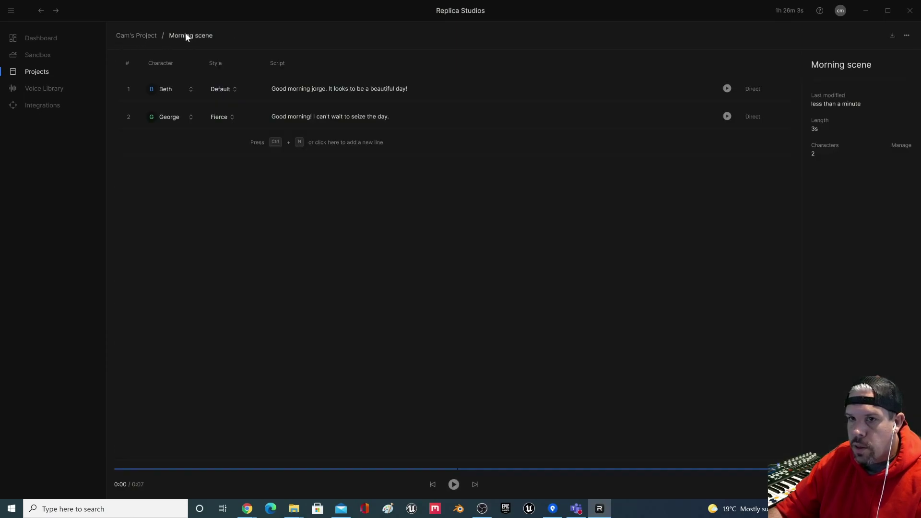
# Step: Review the WAV/MP3/Ogg/Flac download options for George's and Beth's lines without downloading
pyautogui.click(778, 117)
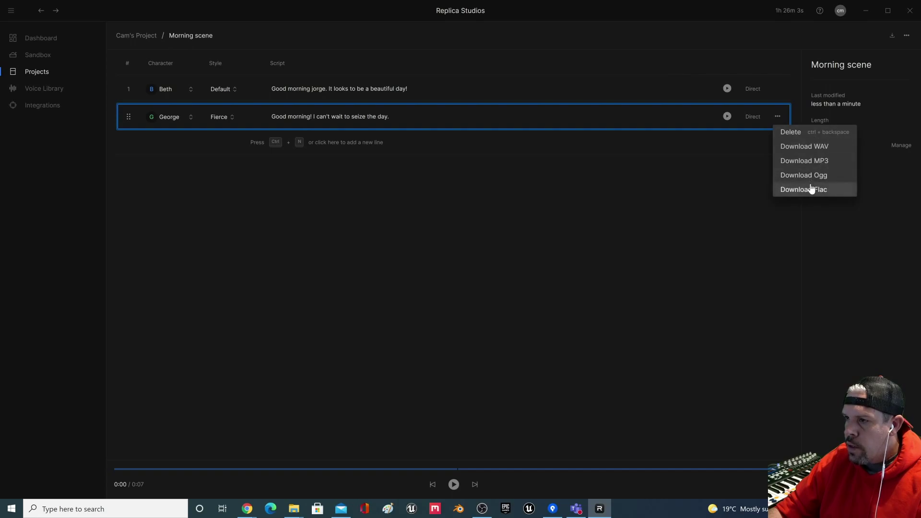
pyautogui.click(716, 174)
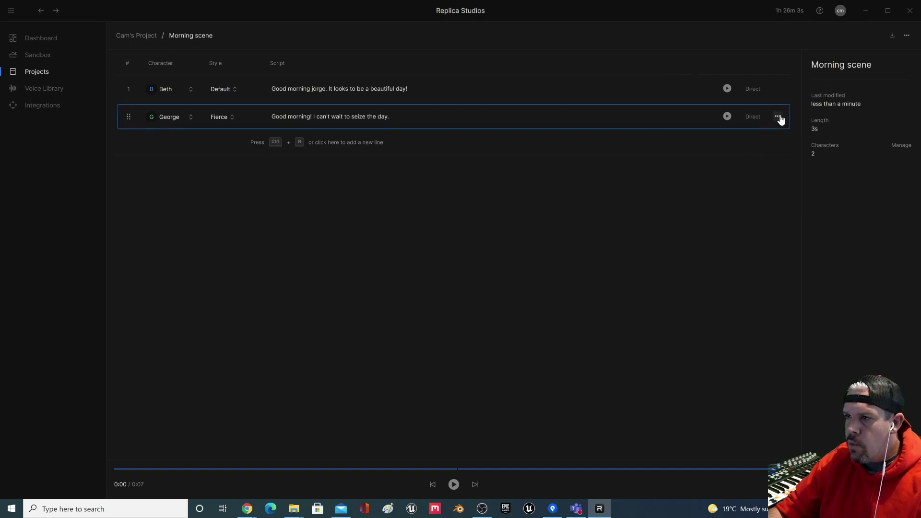
pyautogui.click(777, 88)
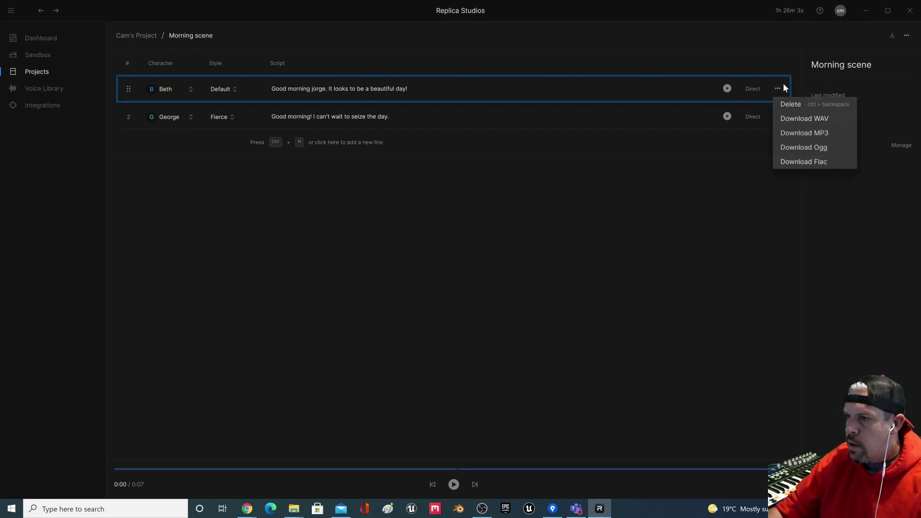
pyautogui.click(699, 173)
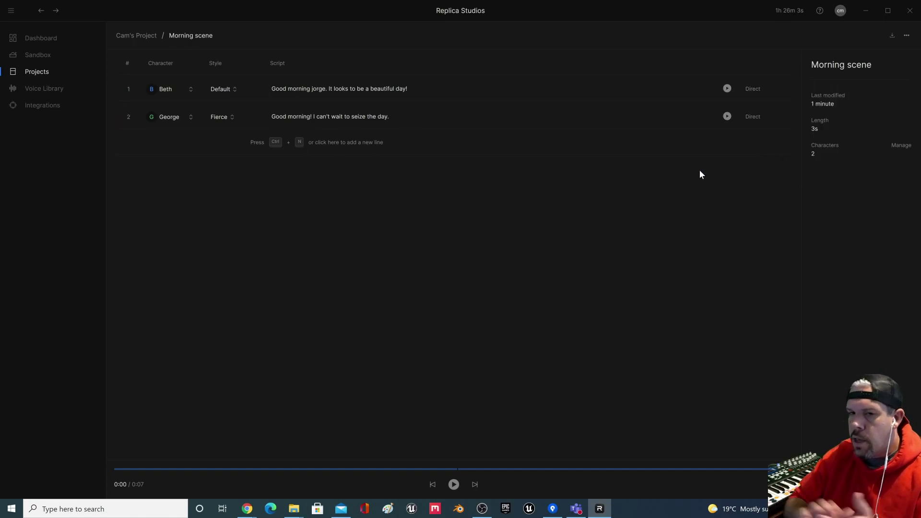
pyautogui.click(33, 112)
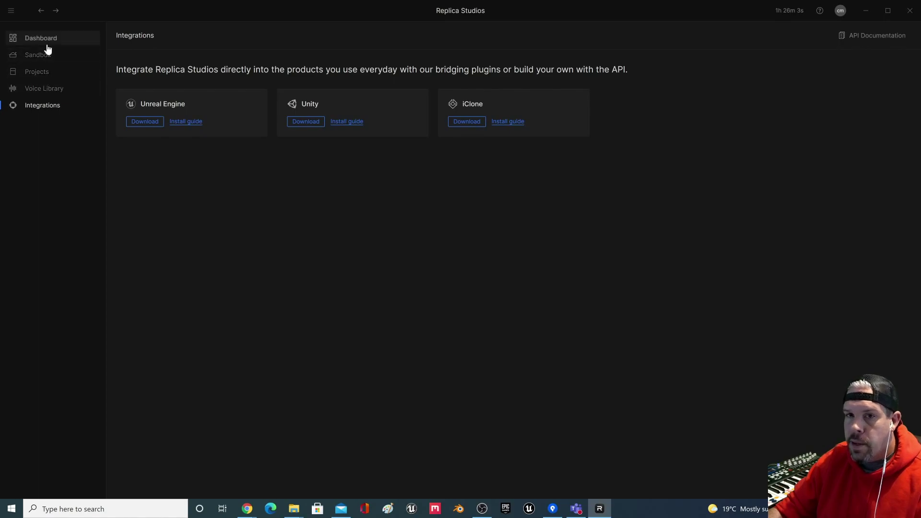
pyautogui.click(47, 76)
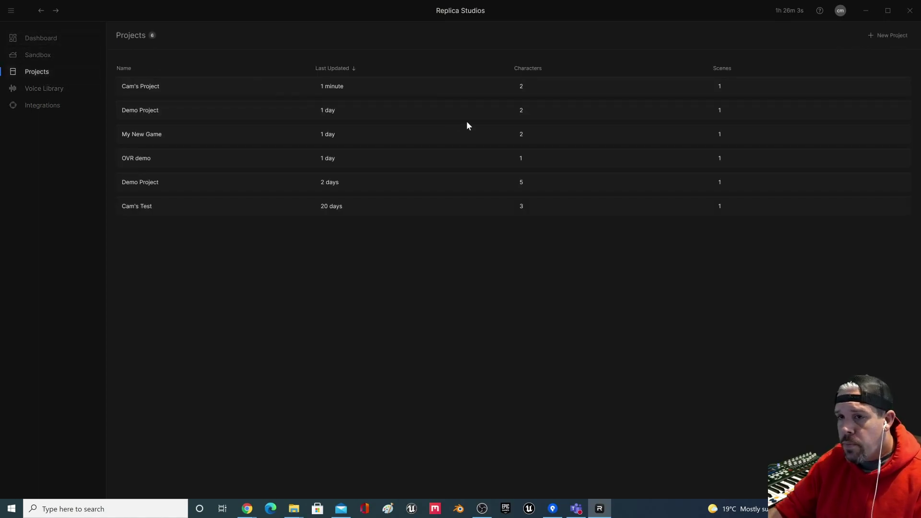
pyautogui.click(264, 91)
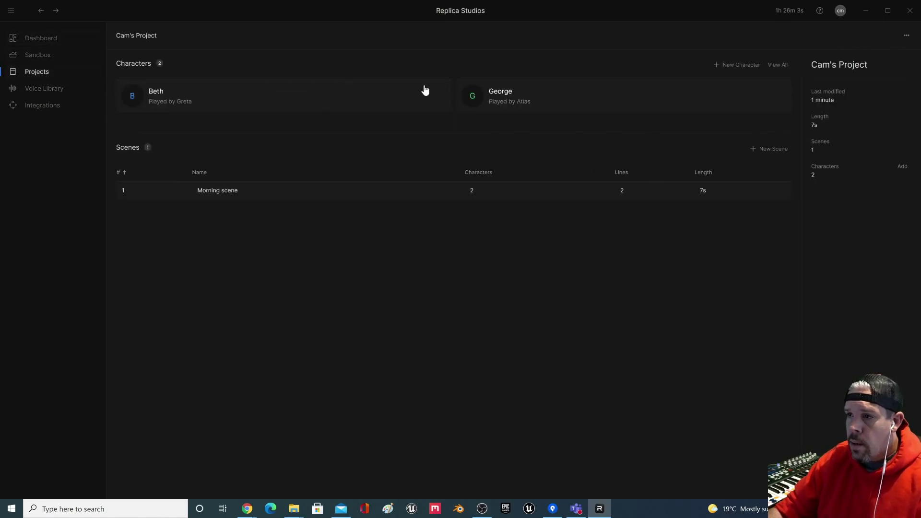
pyautogui.click(273, 190)
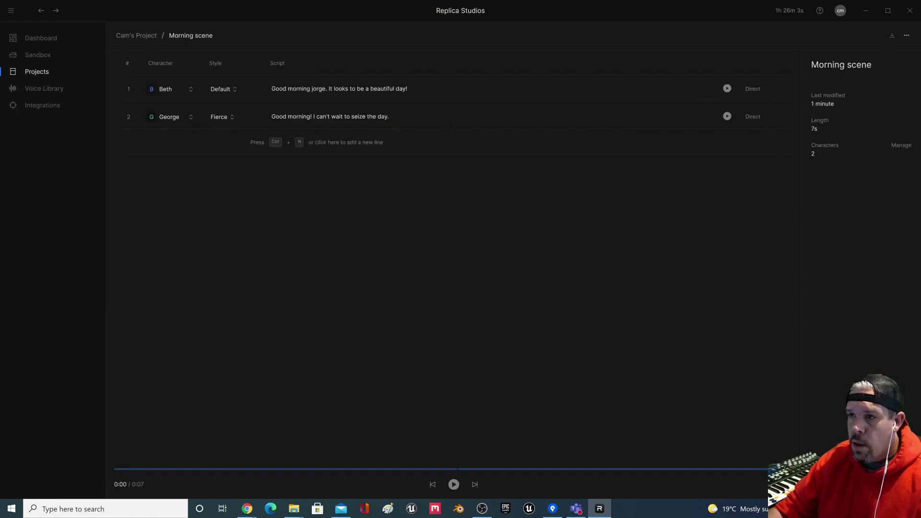
pyautogui.click(777, 88)
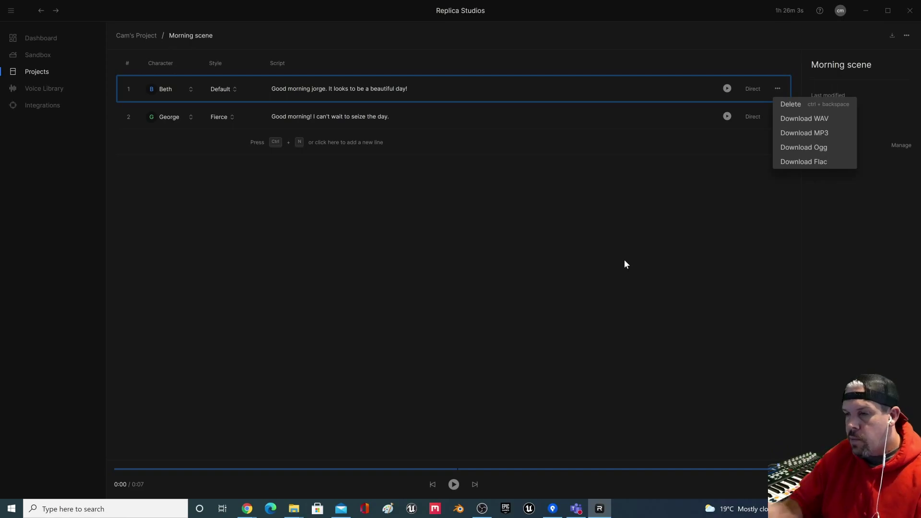
pyautogui.click(678, 248)
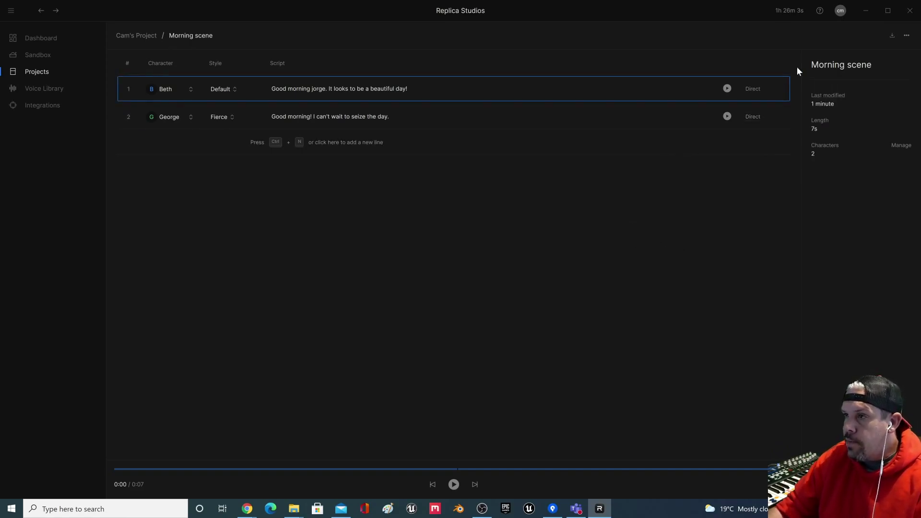
# Step: Close Replica Studios, frame the character and chairs, and start Play In Editor
pyautogui.click(909, 8)
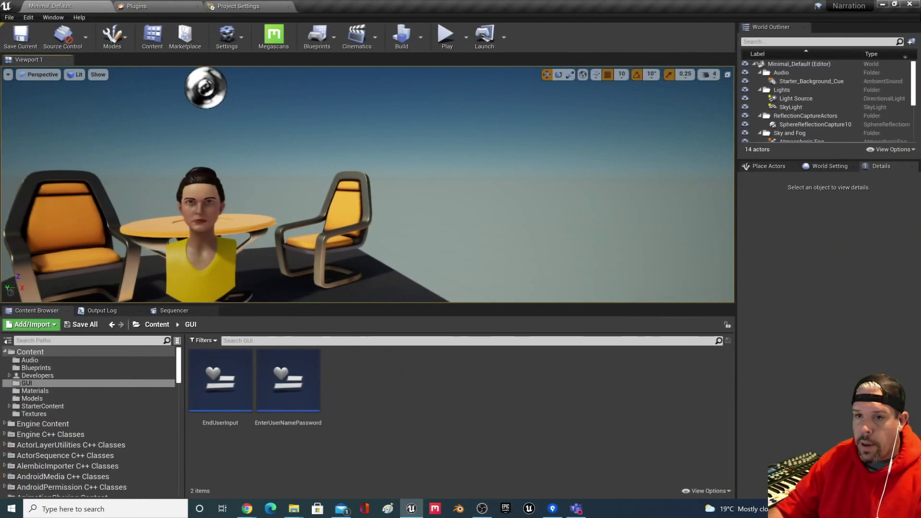
pyautogui.moveTo(523, 175); pyautogui.dragTo(523, 175)
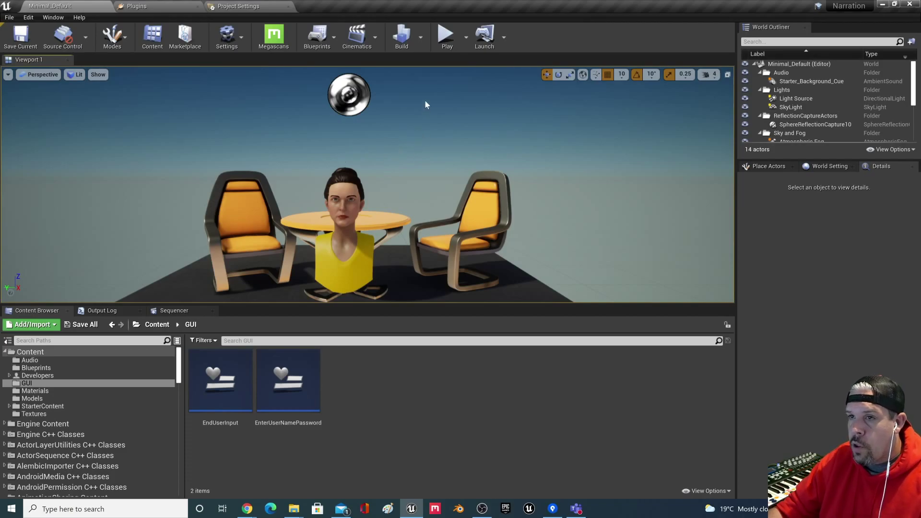
pyautogui.click(446, 34)
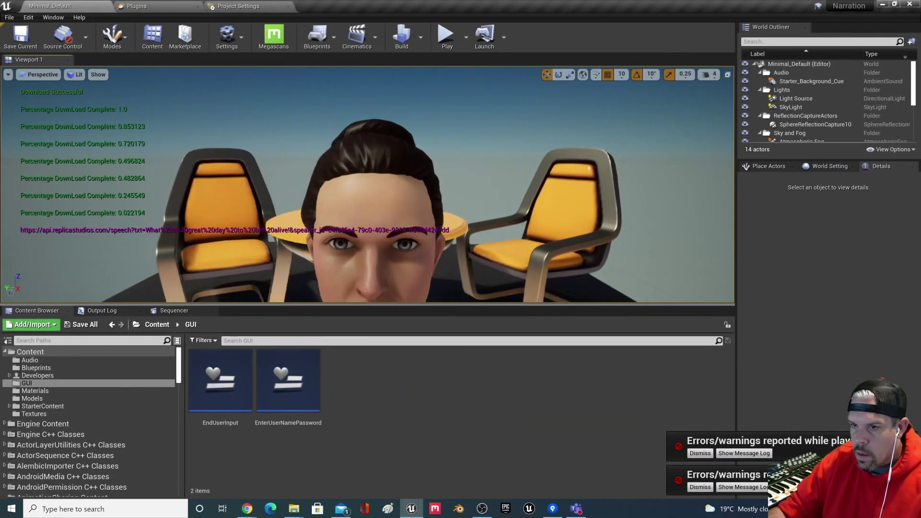
pyautogui.click(446, 36)
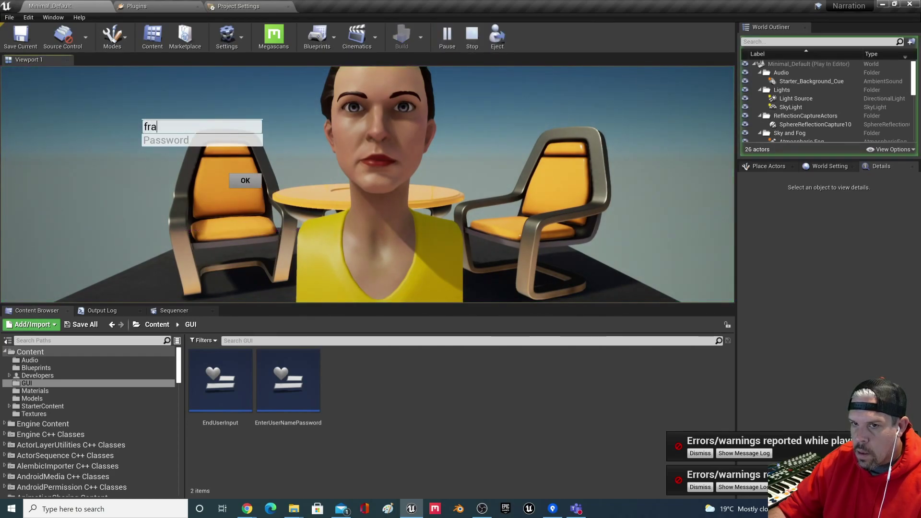
# Step: Log in to Replica with the account e-mail and password, then submit 'What a great day to be alive!'
pyautogui.press('Tab')
pyautogui.write('***********')
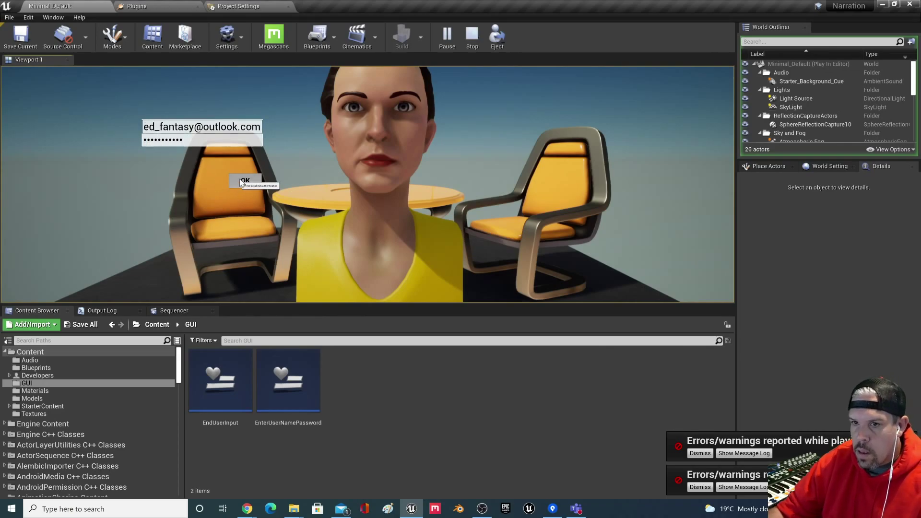
pyautogui.click(242, 181)
pyautogui.write('What a great day to be alive!')
pyautogui.press('Return')
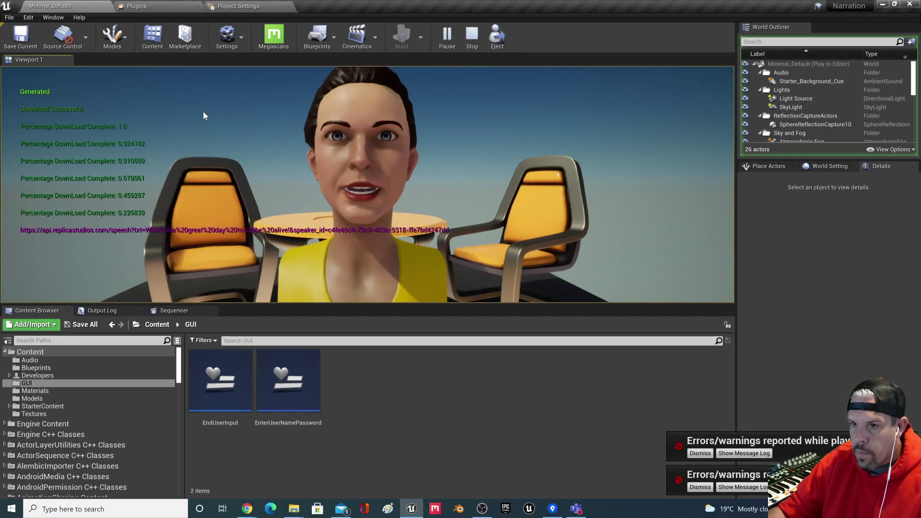
# Step: End the play session with Esc and close the Message Log listing Blueprint errors
pyautogui.press('Escape')
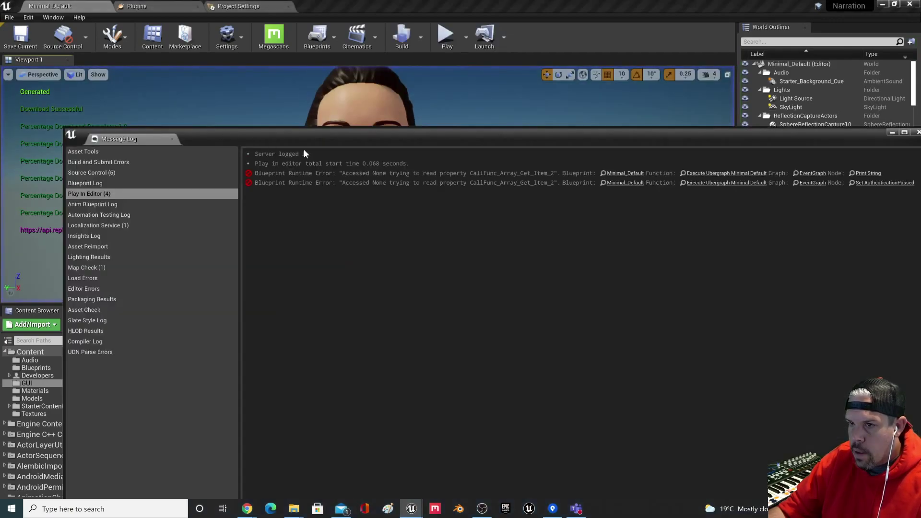
pyautogui.click(917, 132)
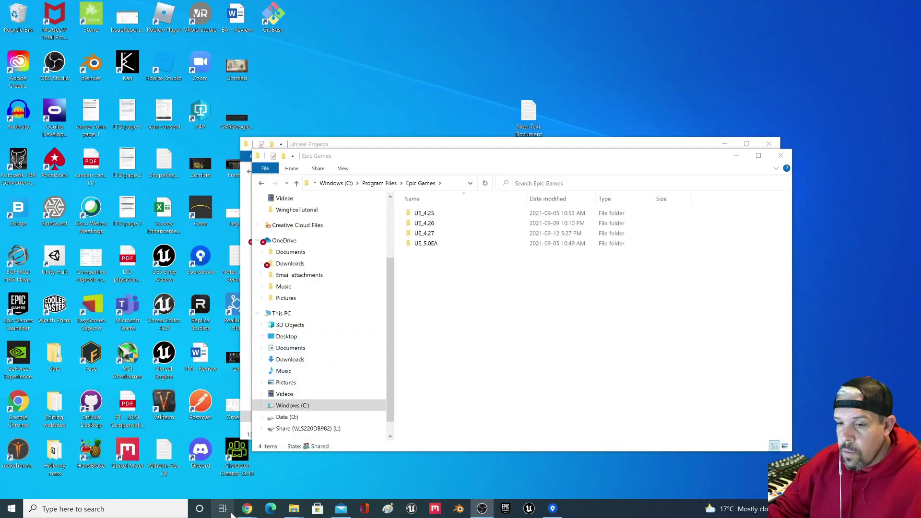
# Step: Accept the license, download the Oculus Lipsync Unreal v29 zip, and show it in its folder
pyautogui.moveTo(246, 511)
pyautogui.click(301, 470)
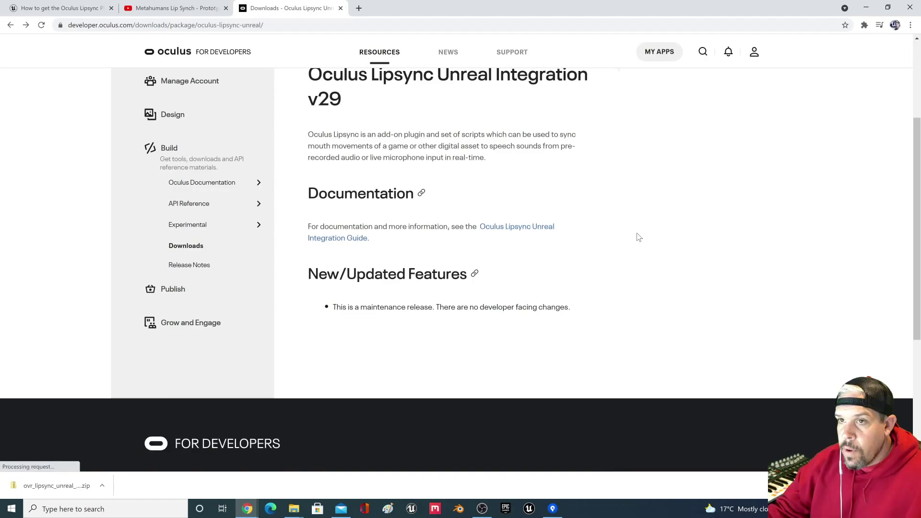
pyautogui.scroll(3, 292, 148)
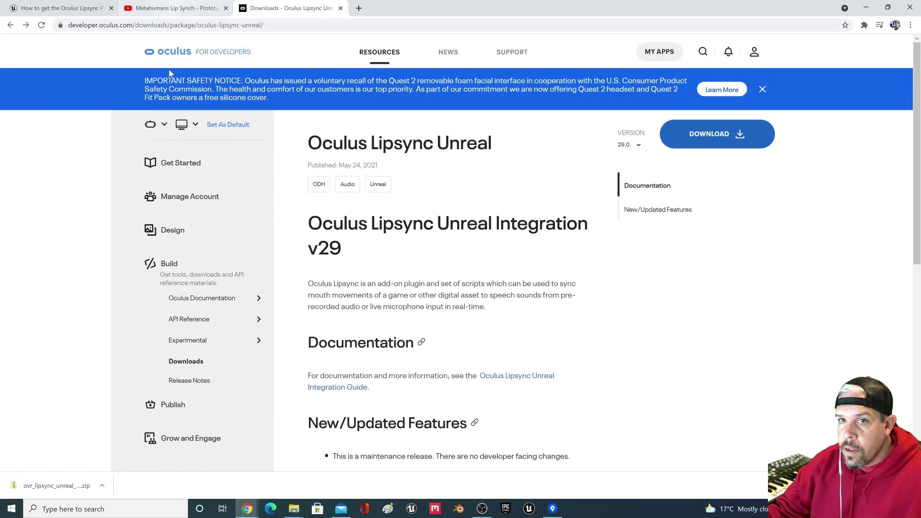
pyautogui.click(702, 138)
pyautogui.click(432, 253)
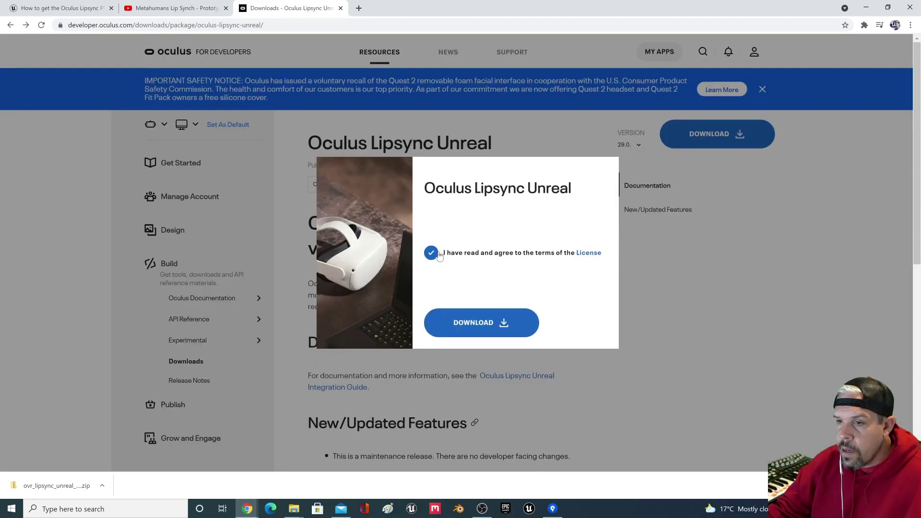
pyautogui.click(489, 333)
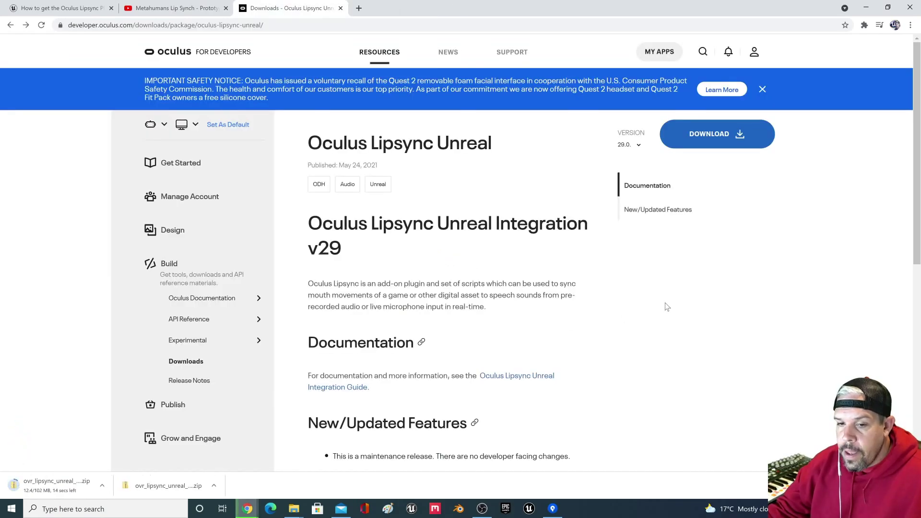
pyautogui.click(106, 487)
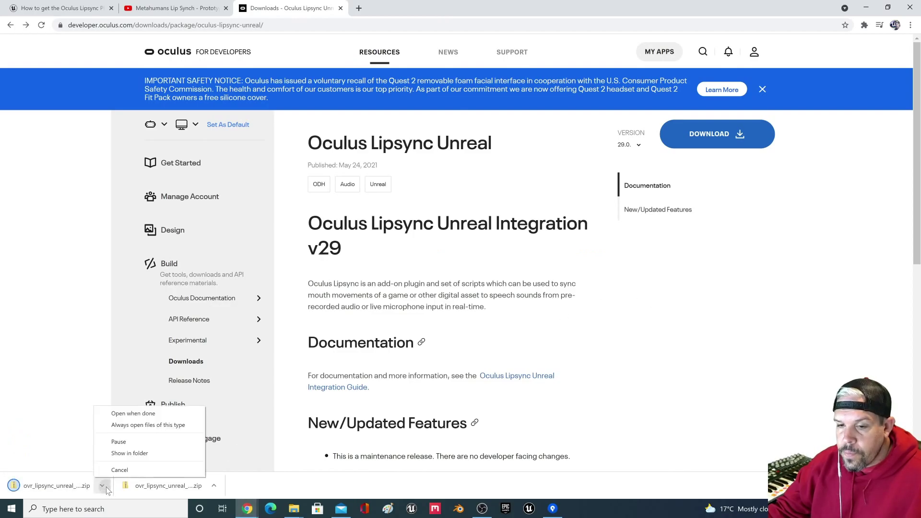
pyautogui.click(125, 454)
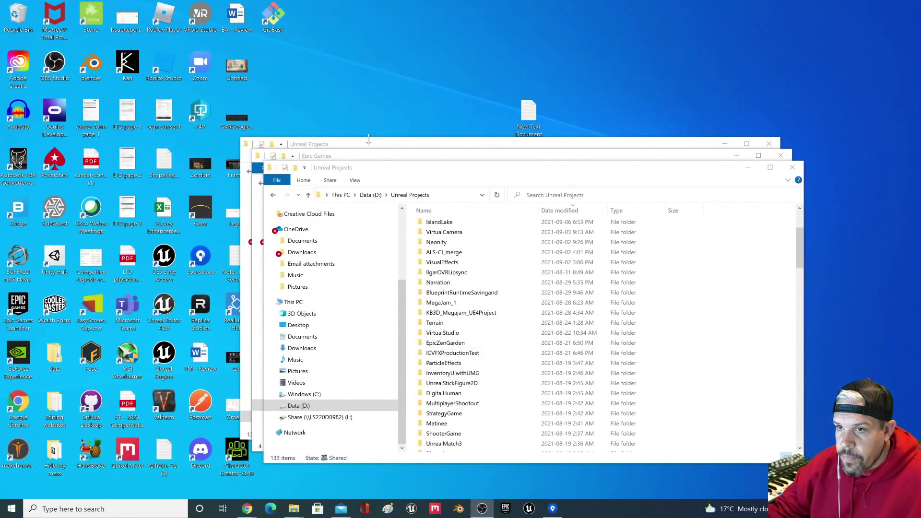
# Step: Go to the ovr_lipsync_unreal_29.0.0 (2) download folder in Downloads
pyautogui.click(376, 158)
pyautogui.click(350, 144)
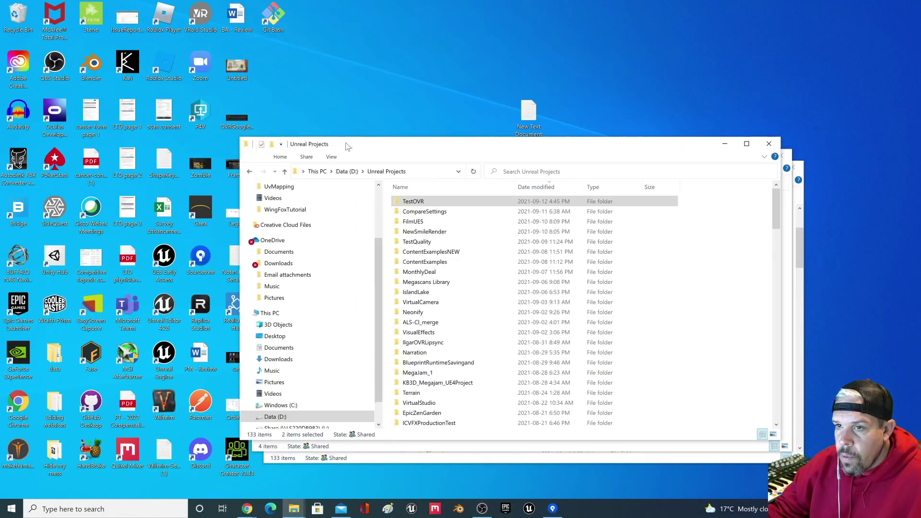
pyautogui.scroll(3, 308, 279)
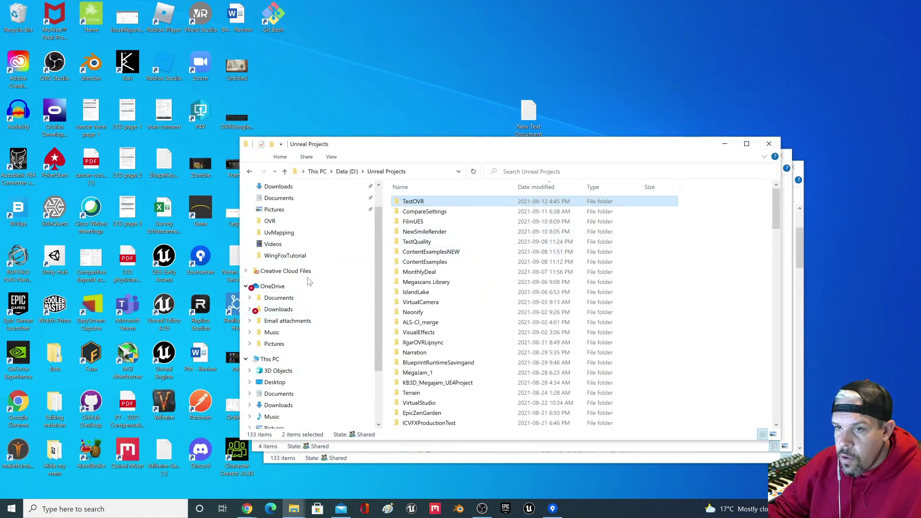
pyautogui.click(283, 218)
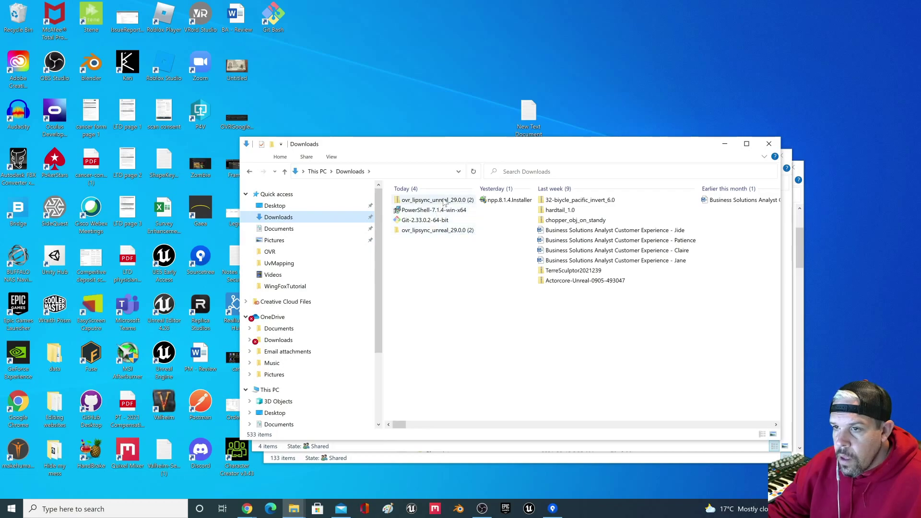
pyautogui.doubleClick(434, 231)
# Step: Rename the OVRLipSyncUnrealDemo folder to OVRLipSyncDemo427 and check its contents
pyautogui.click(445, 204)
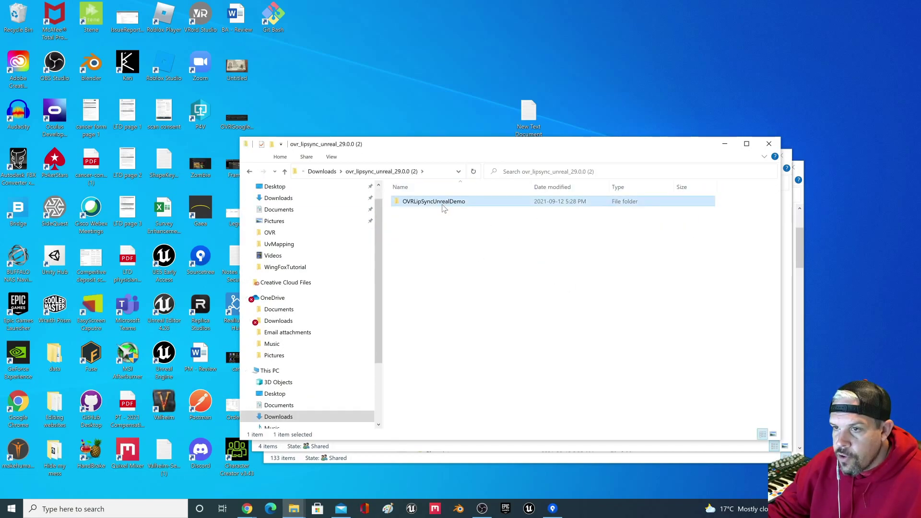
pyautogui.click(447, 204)
pyautogui.press('End')
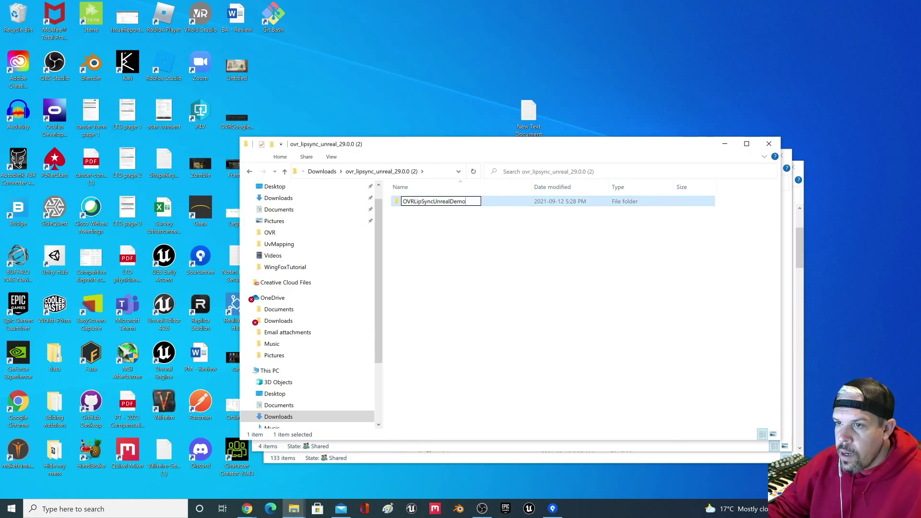
pyautogui.press('BackSpace')
pyautogui.press('BackSpace')
pyautogui.press('BackSpace')
pyautogui.press('BackSpace')
pyautogui.press('BackSpace')
pyautogui.press('BackSpace')
pyautogui.press('BackSpace')
pyautogui.press('BackSpace')
pyautogui.press('BackSpace')
pyautogui.press('BackSpace')
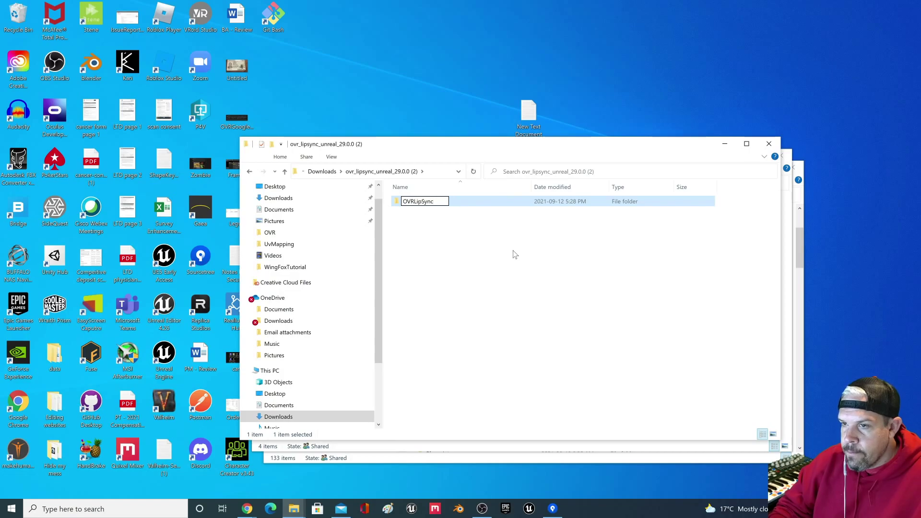
pyautogui.write('Demo')
pyautogui.write('427')
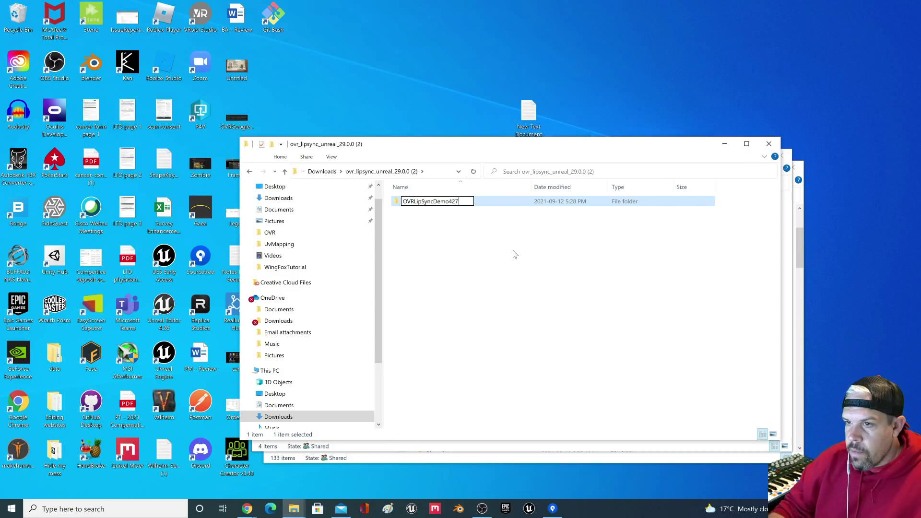
pyautogui.press('Return')
pyautogui.doubleClick(457, 205)
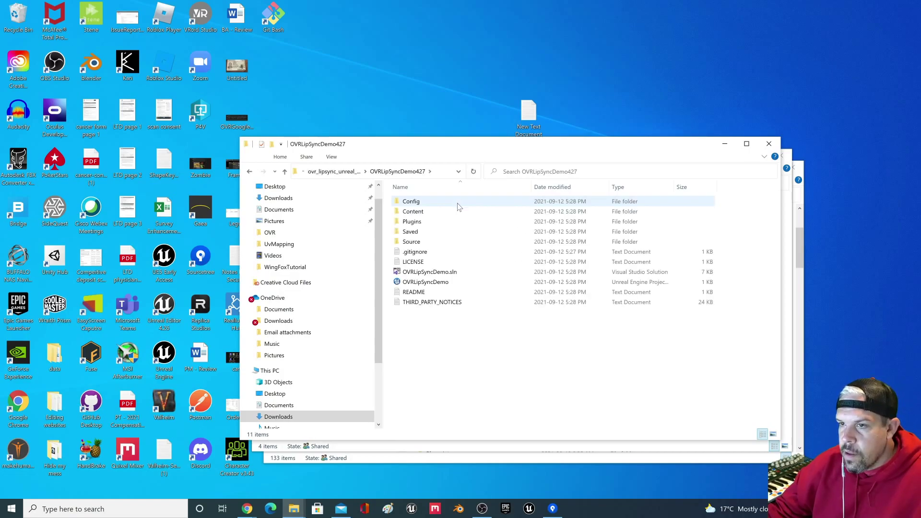
pyautogui.click(285, 173)
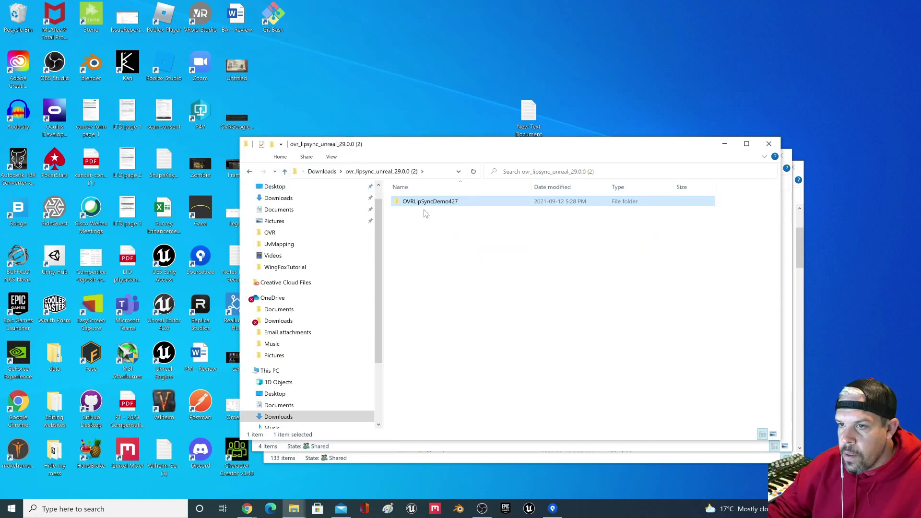
pyautogui.rightClick(430, 202)
# Step: Move the OVRLipSyncDemo427 folder into Unreal Projects on Data (D:)
pyautogui.click(524, 383)
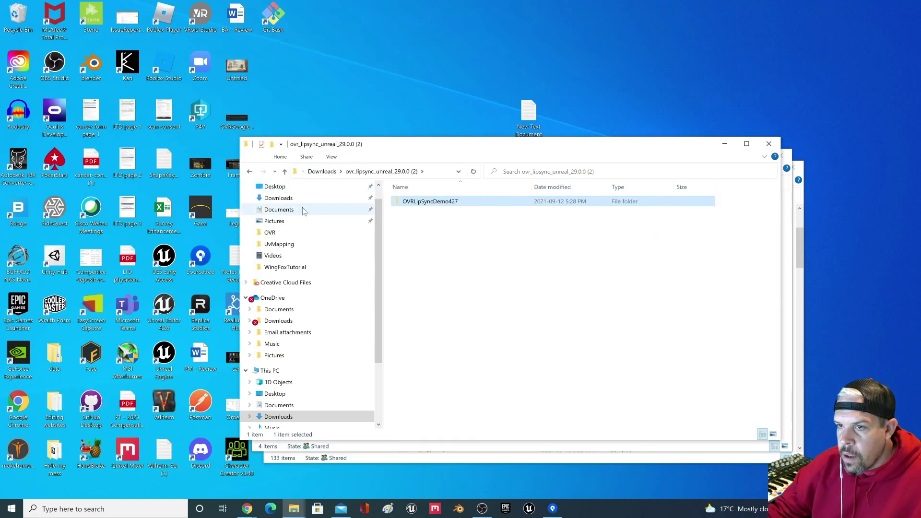
pyautogui.scroll(-3, 316, 355)
pyautogui.click(294, 387)
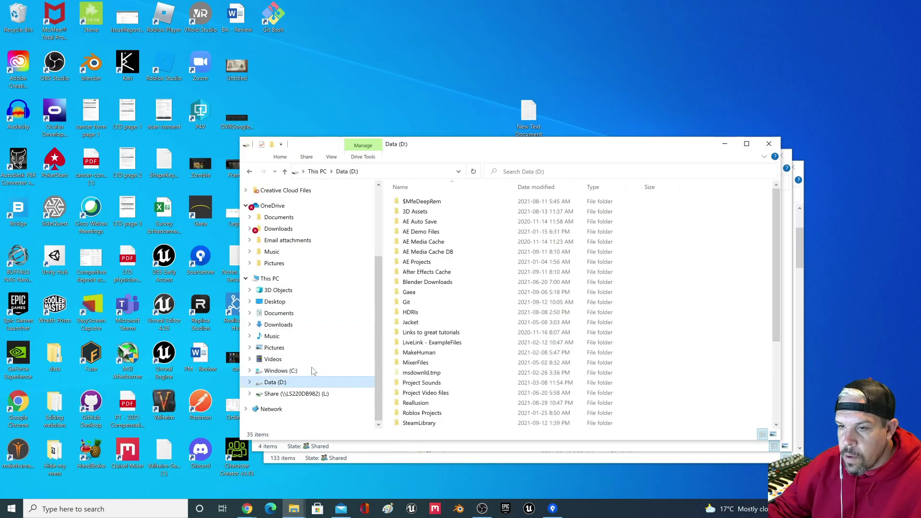
pyautogui.scroll(-4, 440, 335)
pyautogui.doubleClick(441, 335)
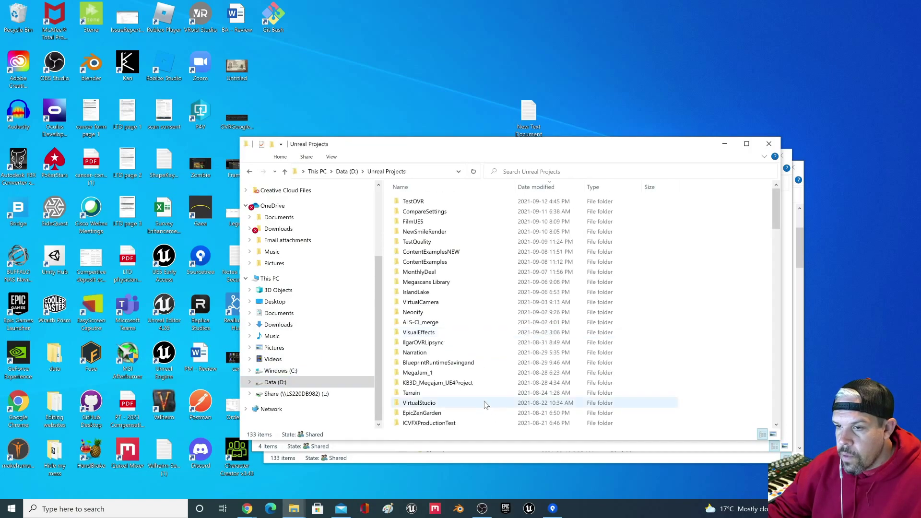
pyautogui.rightClick(696, 290)
pyautogui.click(743, 355)
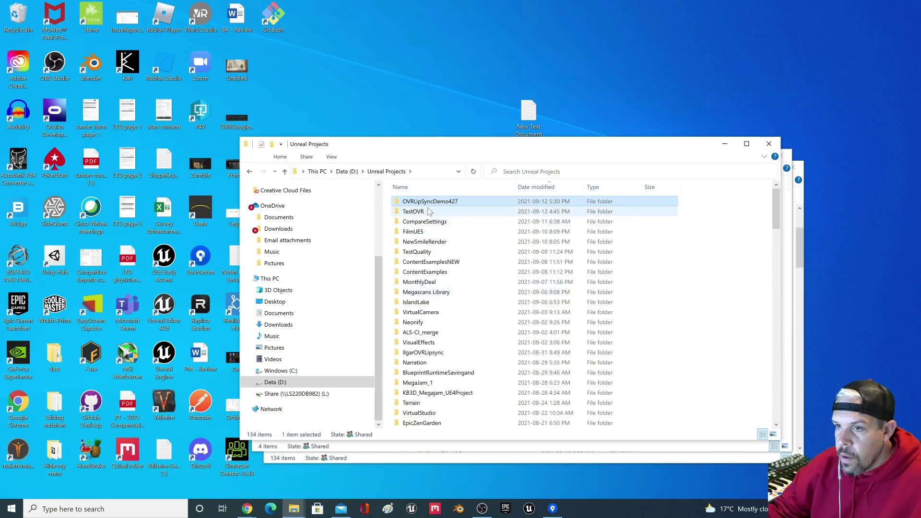
# Step: Delete the old OVRLipSyncDemo.sln file inside the moved folder
pyautogui.doubleClick(440, 202)
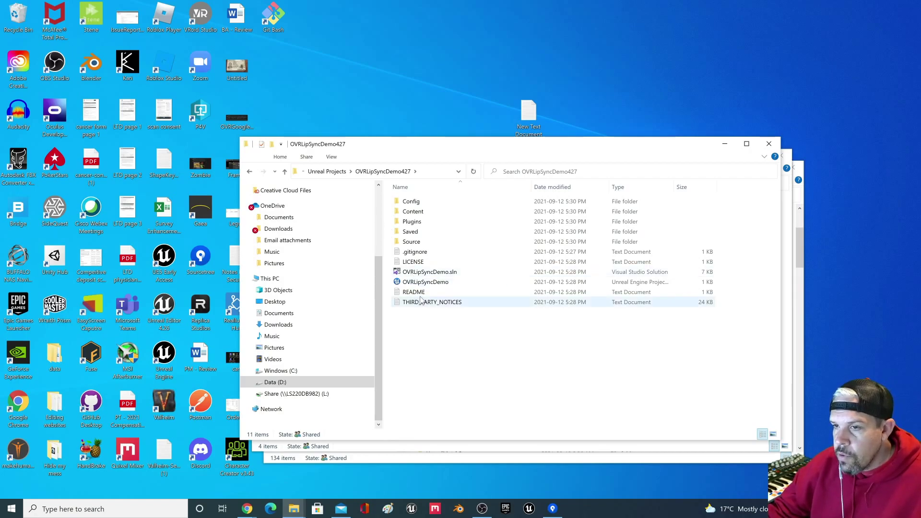
pyautogui.click(434, 273)
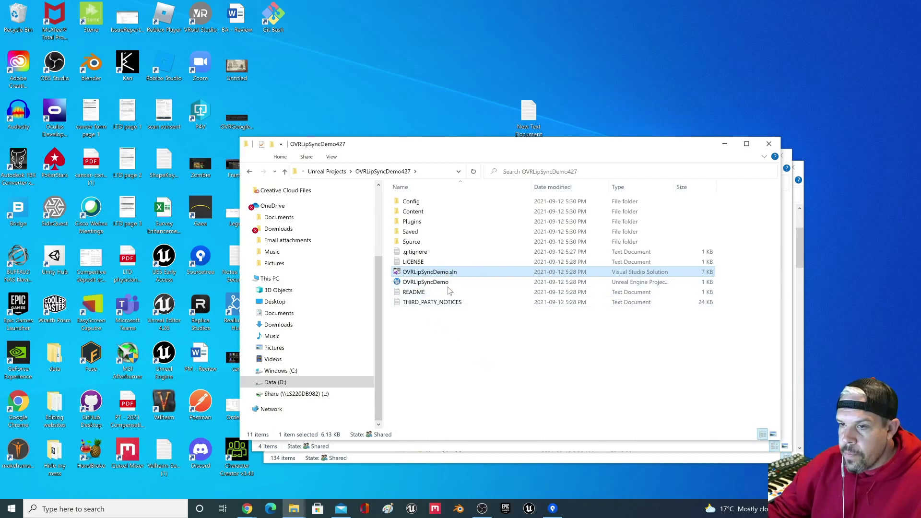
pyautogui.press('Delete')
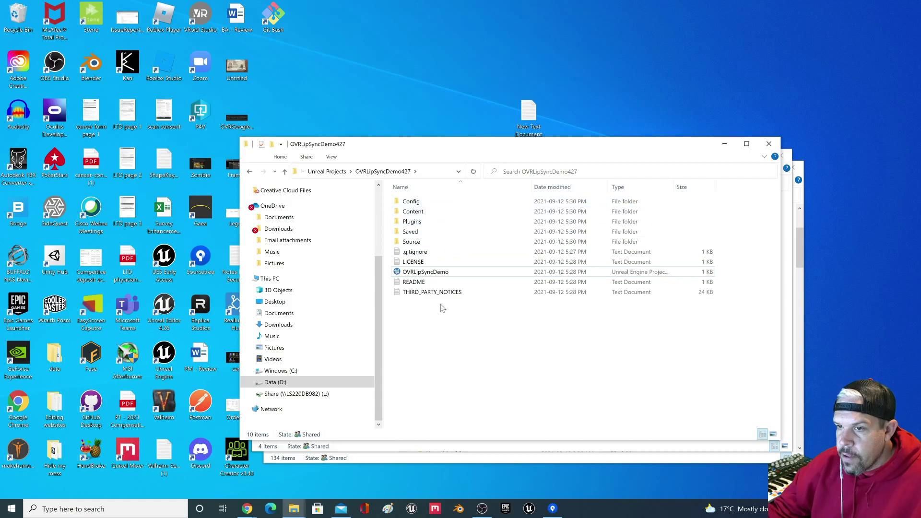
# Step: Switch OVRLipSyncDemo.uproject to engine 4.27, generating a new OVRLipSyncDemo.sln
pyautogui.rightClick(423, 274)
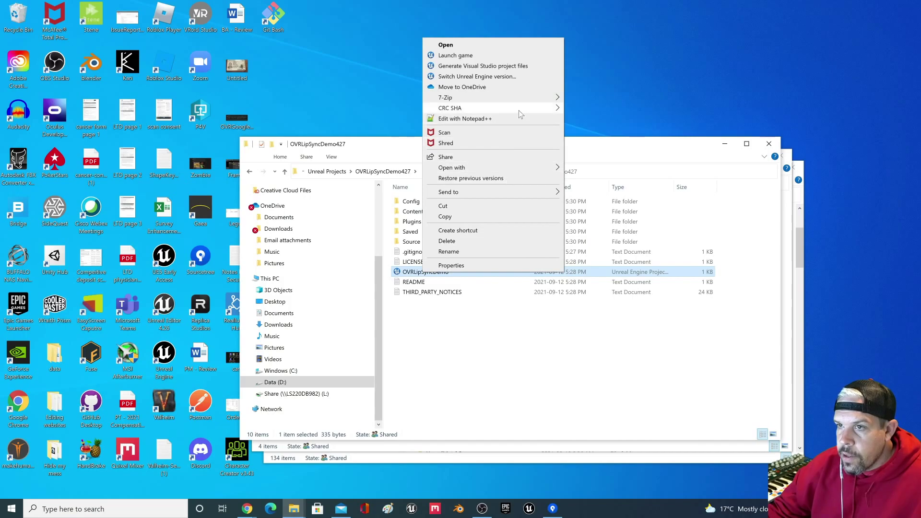
pyautogui.click(514, 77)
pyautogui.click(529, 248)
pyautogui.click(473, 267)
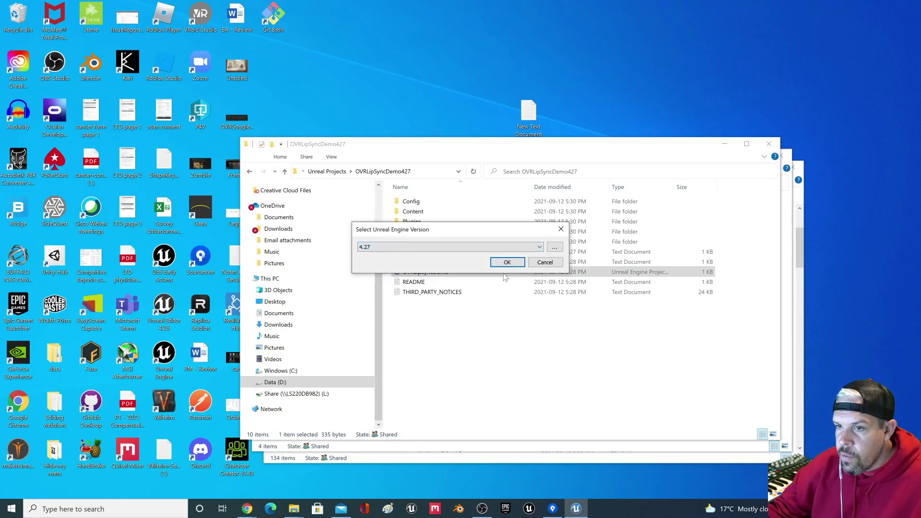
pyautogui.click(508, 262)
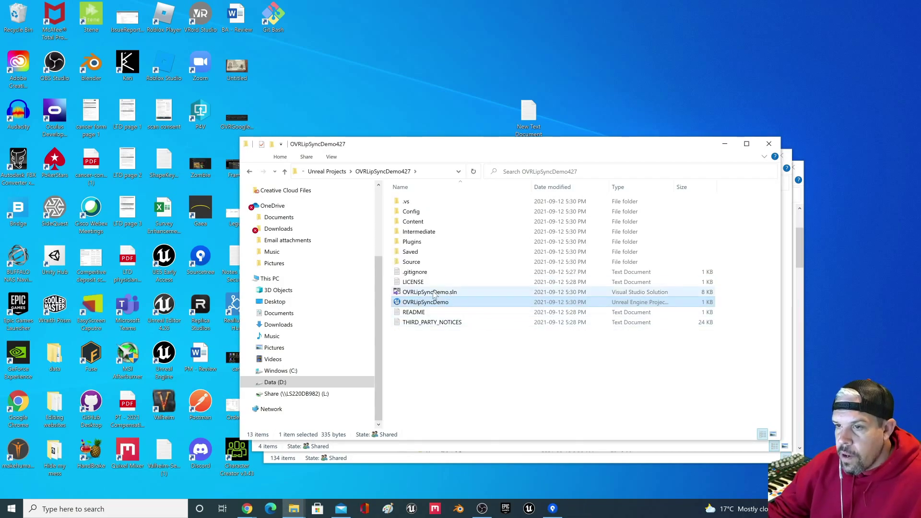
pyautogui.click(462, 291)
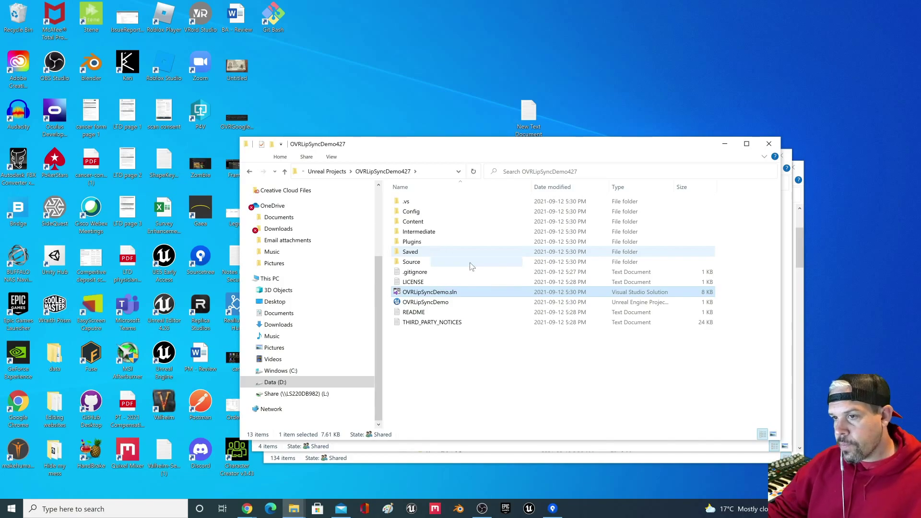
# Step: Open OVRLipSyncDemo.sln in Visual Studio and inspect Plugins > OVRLipSync in Solution Explorer
pyautogui.doubleClick(454, 293)
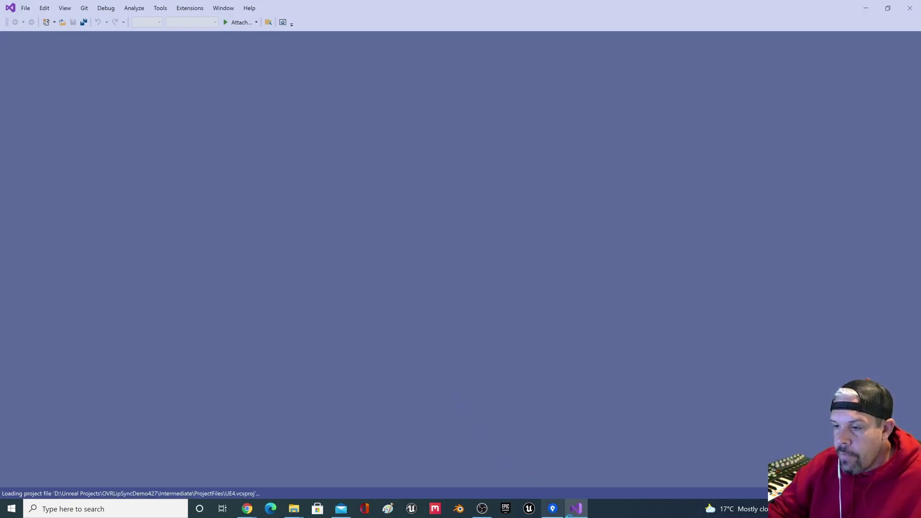
pyautogui.moveTo(573, 515)
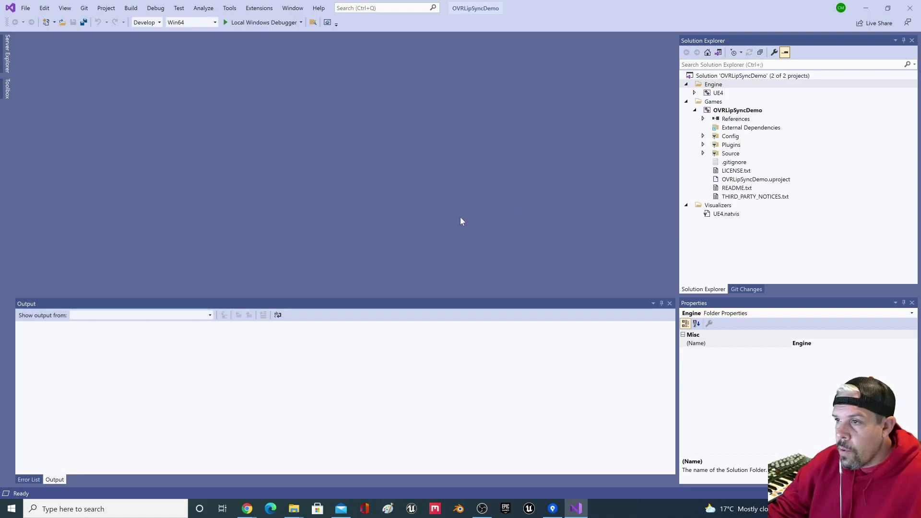
pyautogui.doubleClick(733, 145)
pyautogui.doubleClick(742, 154)
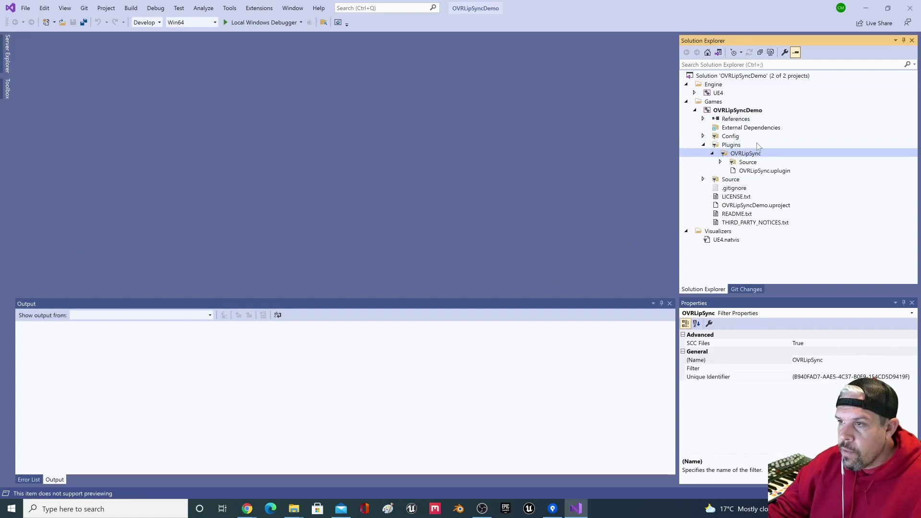
pyautogui.doubleClick(721, 146)
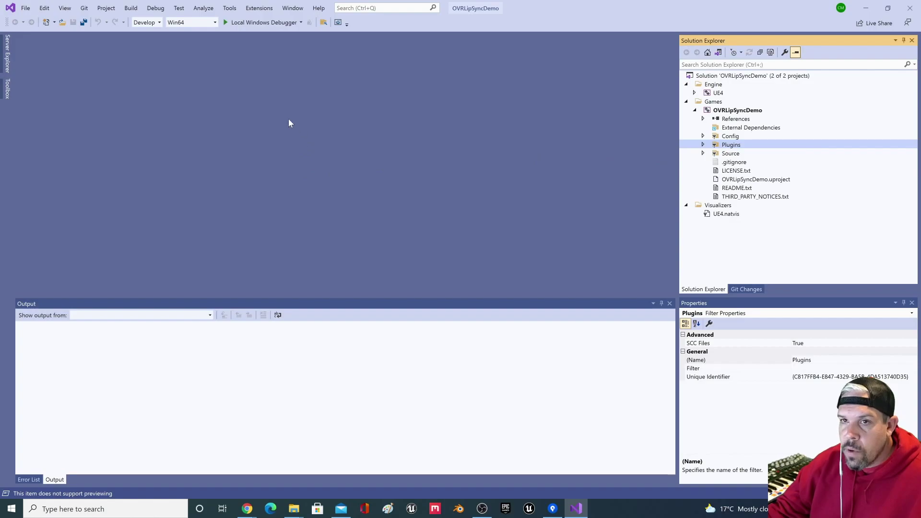
# Step: Rebuild the solution, producing four C1083 missing-include errors
pyautogui.click(137, 9)
pyautogui.click(175, 30)
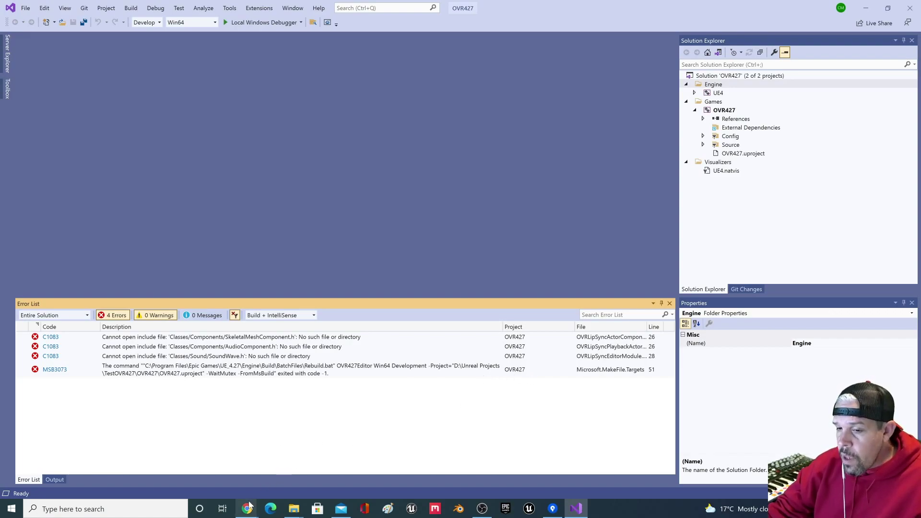
# Step: Search google.ca in a new Chrome tab for the SkeletalMeshComponent.h header
pyautogui.moveTo(248, 512)
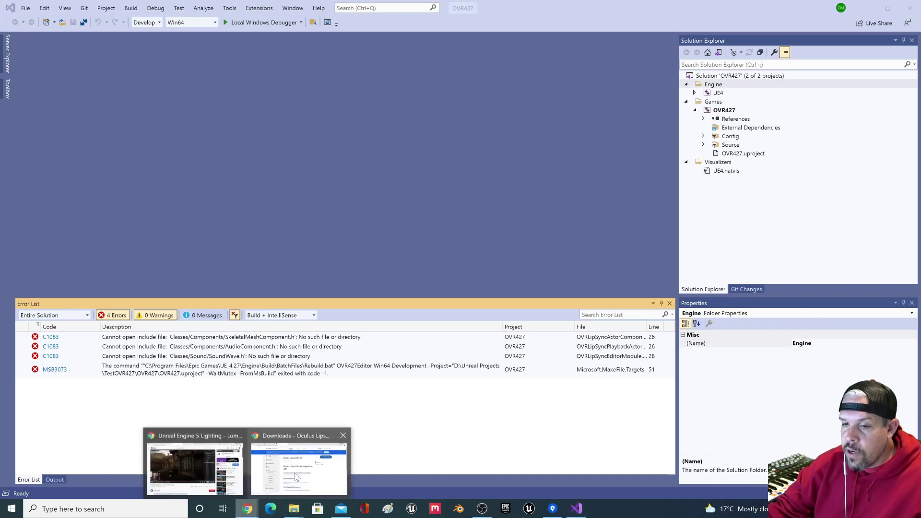
pyautogui.click(298, 480)
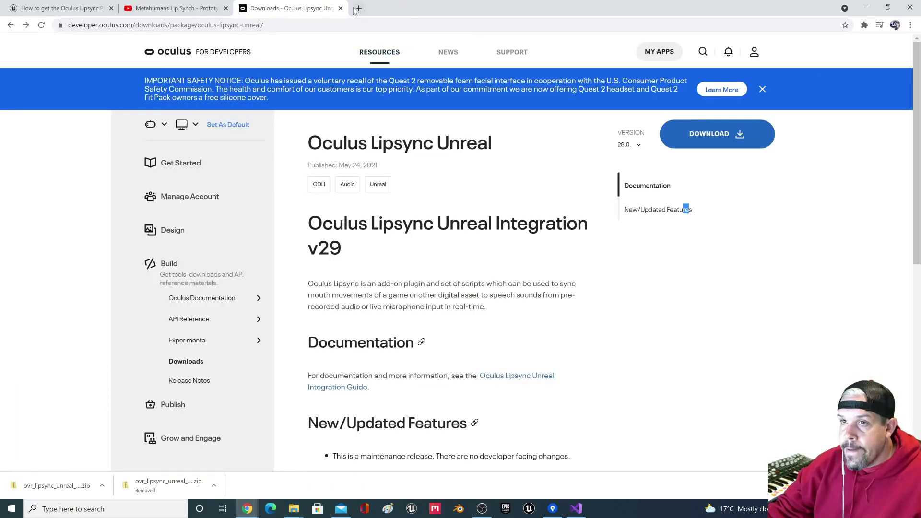
pyautogui.click(358, 8)
pyautogui.write('www.google.ca')
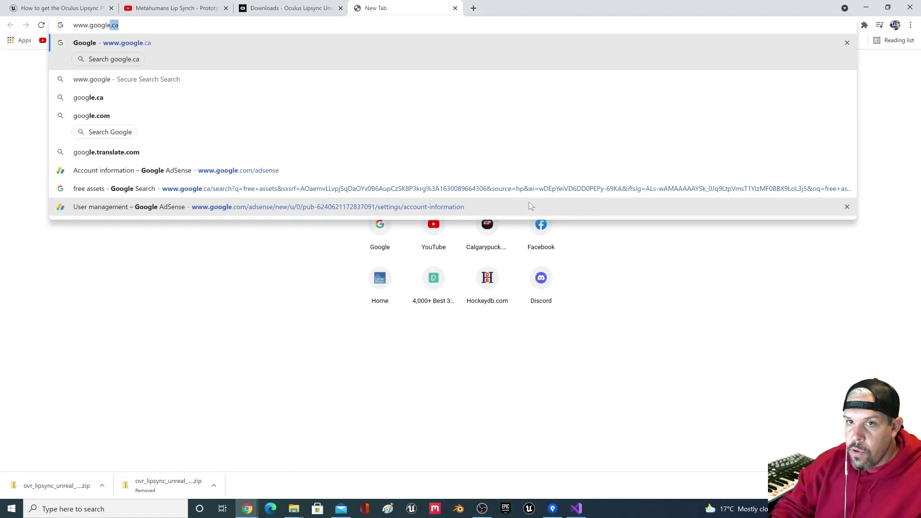
pyautogui.press('Return')
pyautogui.moveTo(533, 7); pyautogui.dragTo(734, 67)
pyautogui.click(633, 231)
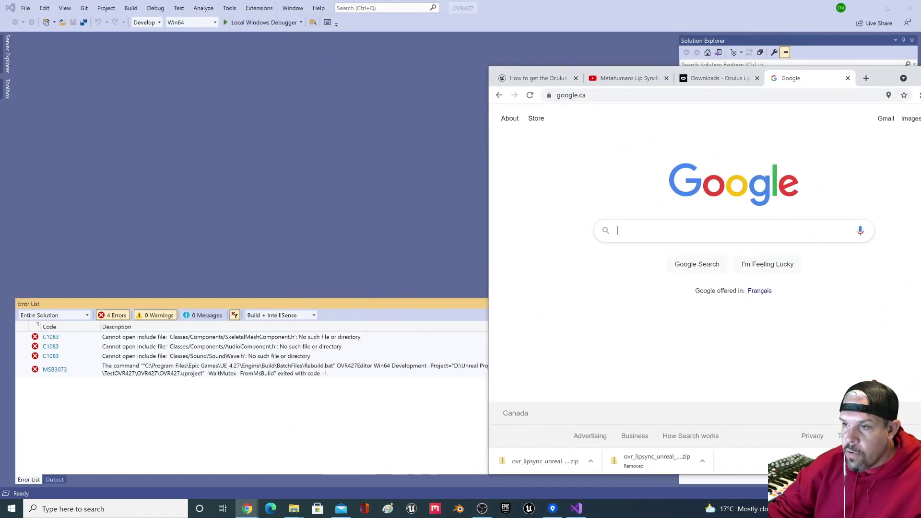
pyautogui.write('skele')
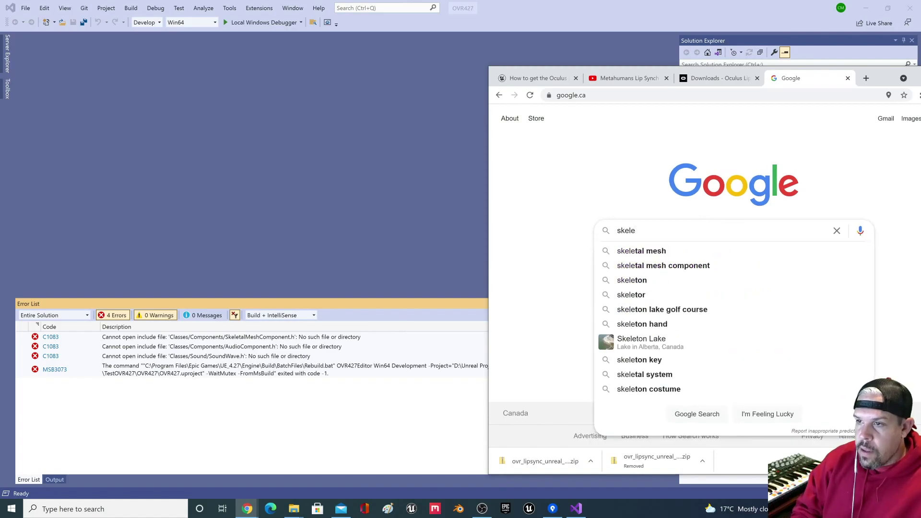
pyautogui.write('talmehs')
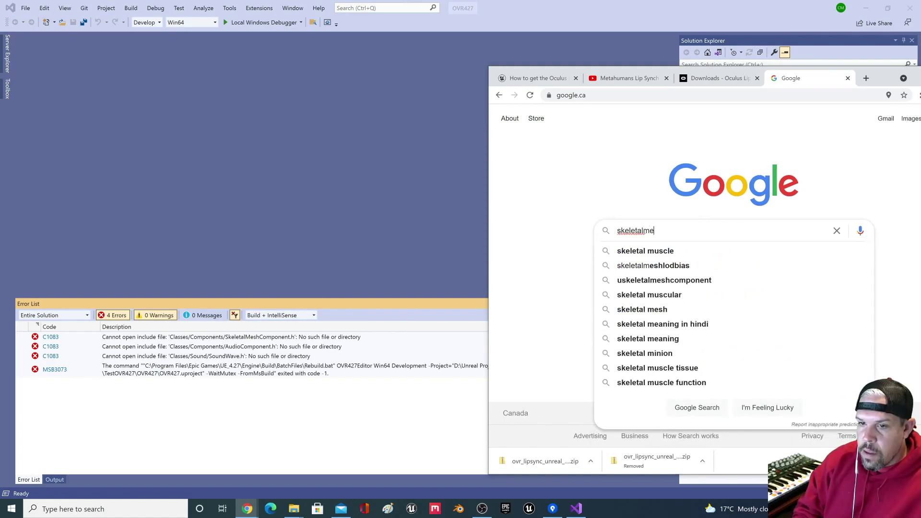
pyautogui.press('BackSpace')
pyautogui.press('BackSpace')
pyautogui.write('sh')
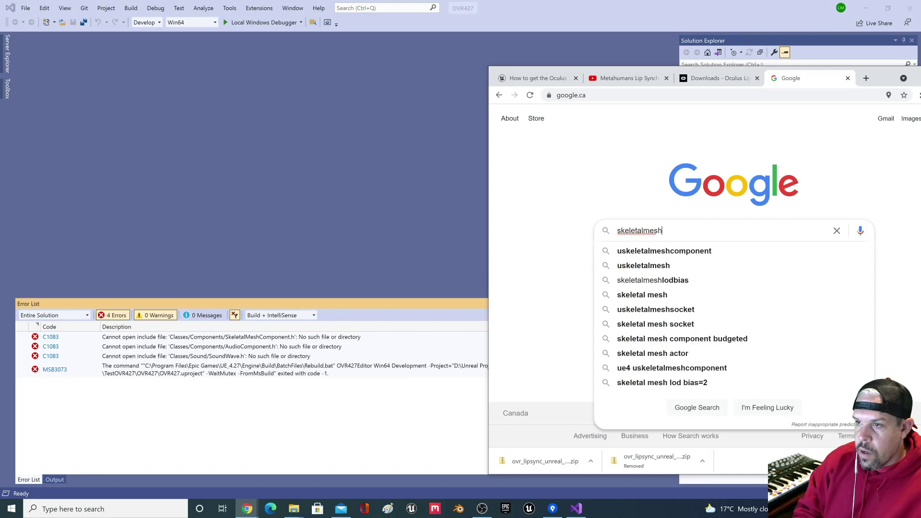
pyautogui.write('ompo')
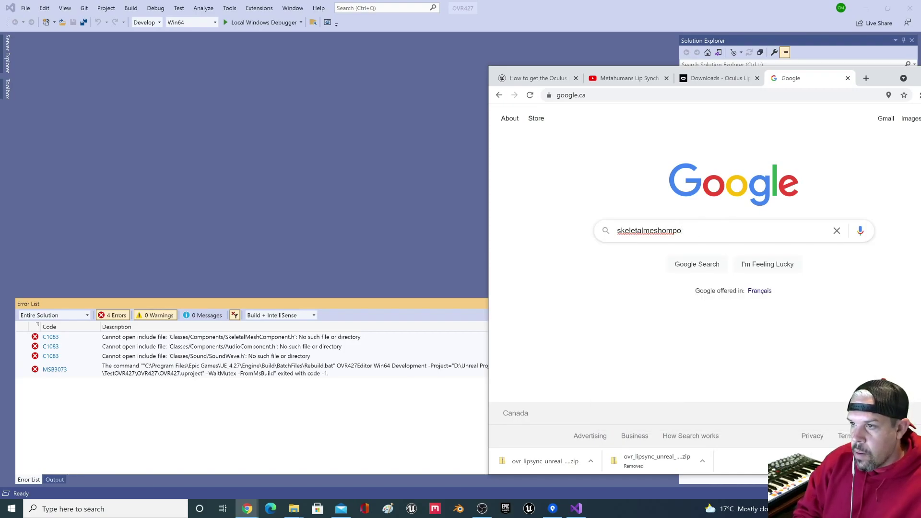
pyautogui.write('pnennent.h')
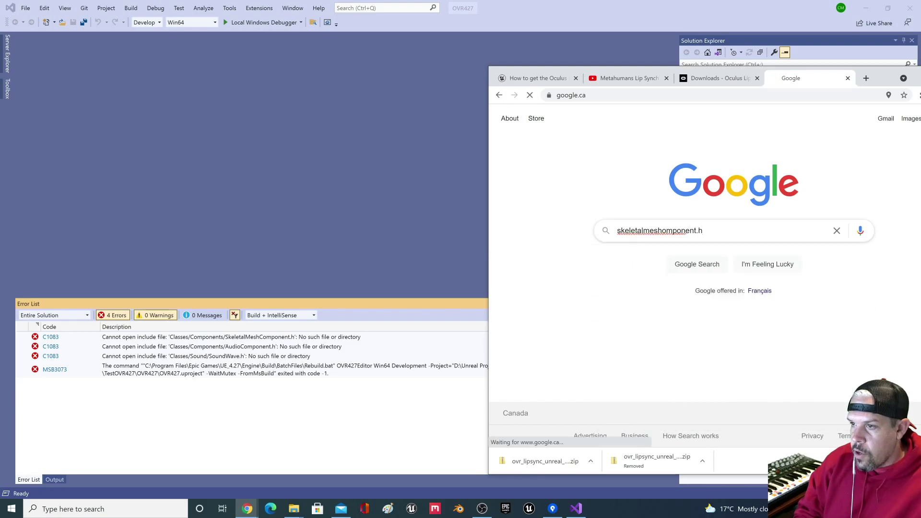
pyautogui.press('Return')
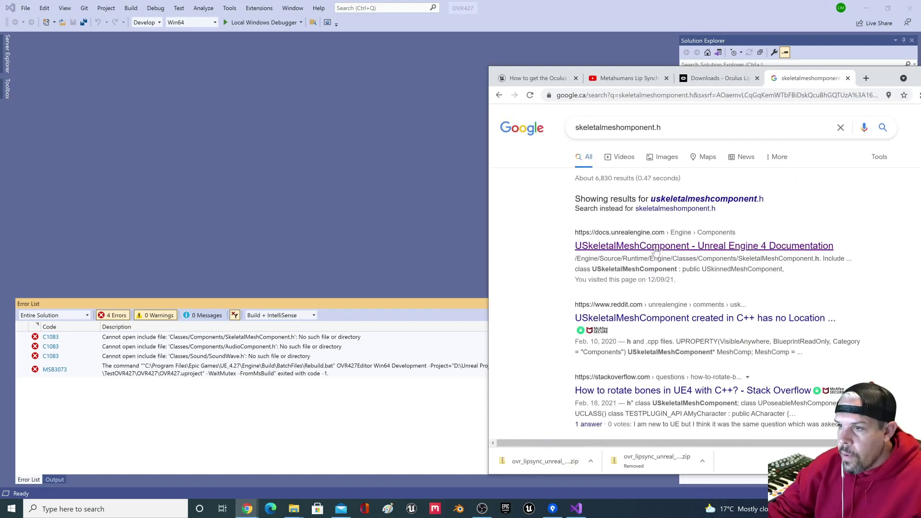
# Step: Open the UE4 USkeletalMeshComponent docs and locate its Components/SkeletalMeshComponent.h include
pyautogui.click(595, 247)
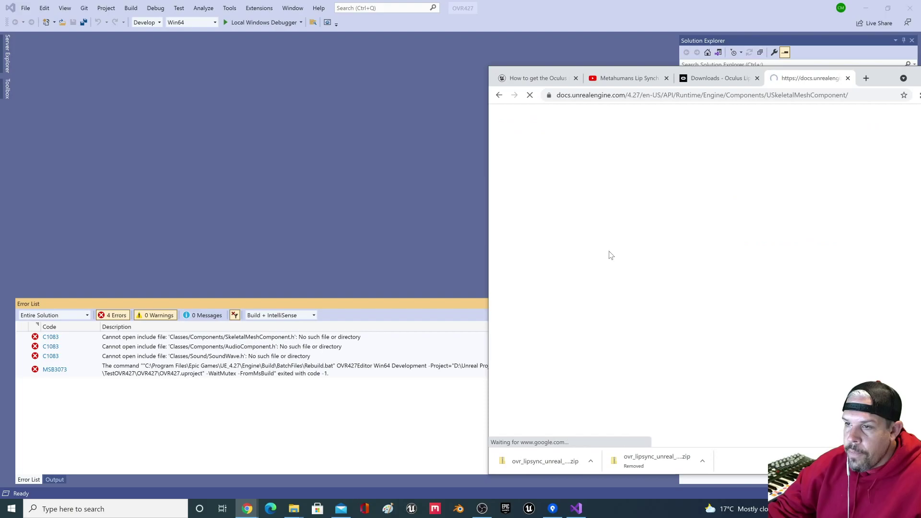
pyautogui.moveTo(878, 80); pyautogui.dragTo(842, 70)
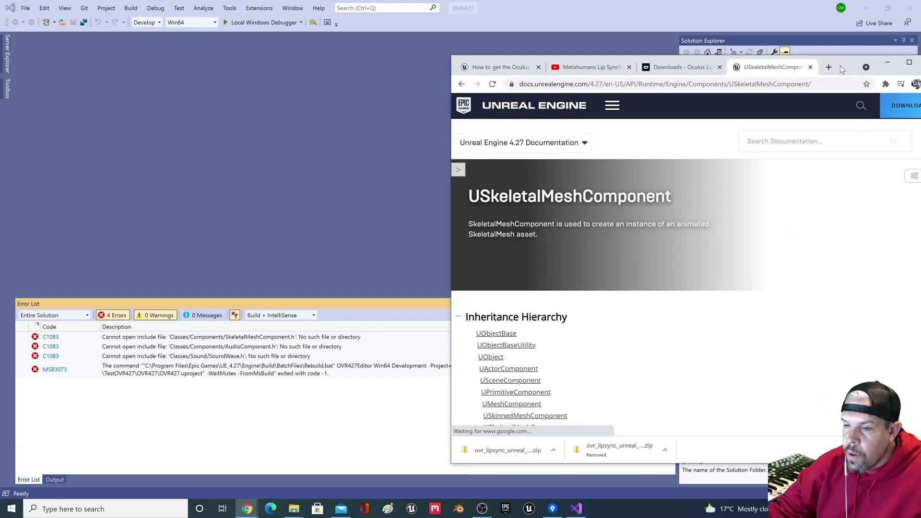
pyautogui.scroll(-6, 654, 234)
pyautogui.scroll(-4, 654, 235)
pyautogui.scroll(3, 654, 238)
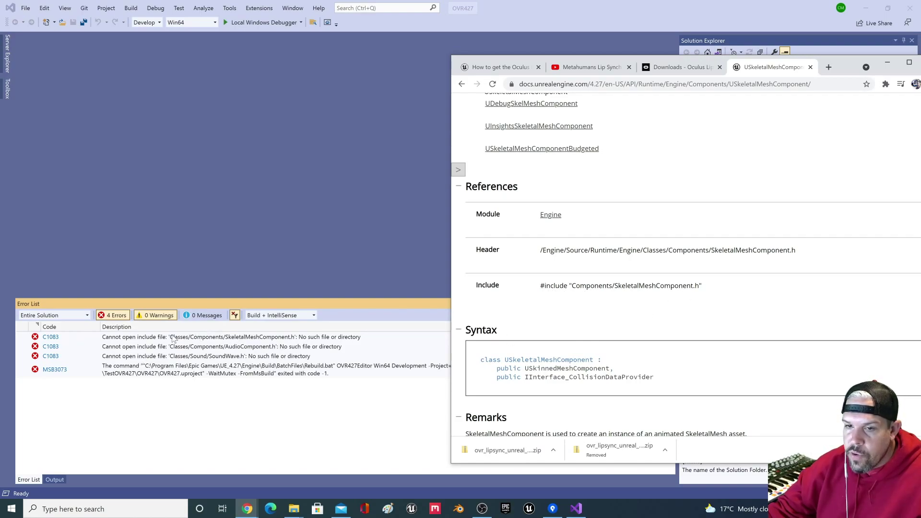
# Step: Remove the Classes/ prefix from the SkeletalMeshComponent.h include and save the file
pyautogui.doubleClick(222, 337)
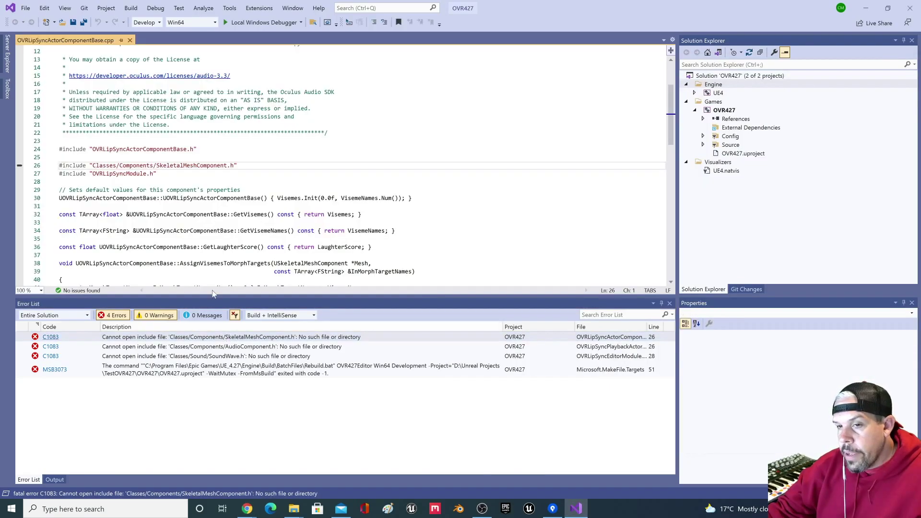
pyautogui.scroll(-9, 336, 163)
pyautogui.scroll(5, 336, 163)
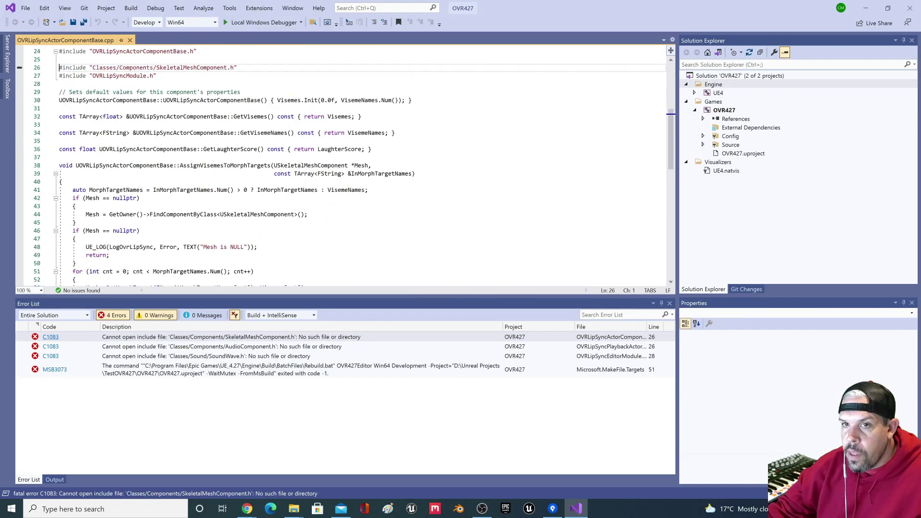
pyautogui.scroll(8, 336, 163)
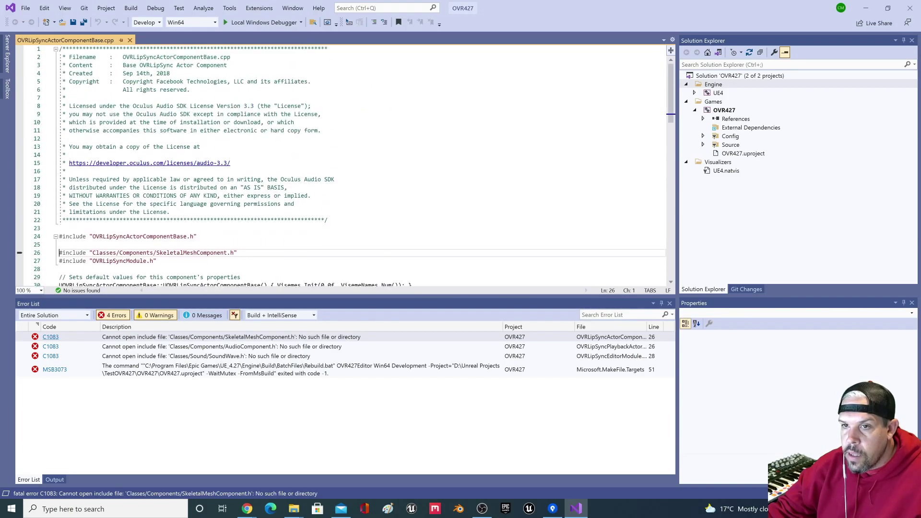
pyautogui.scroll(-1, 336, 163)
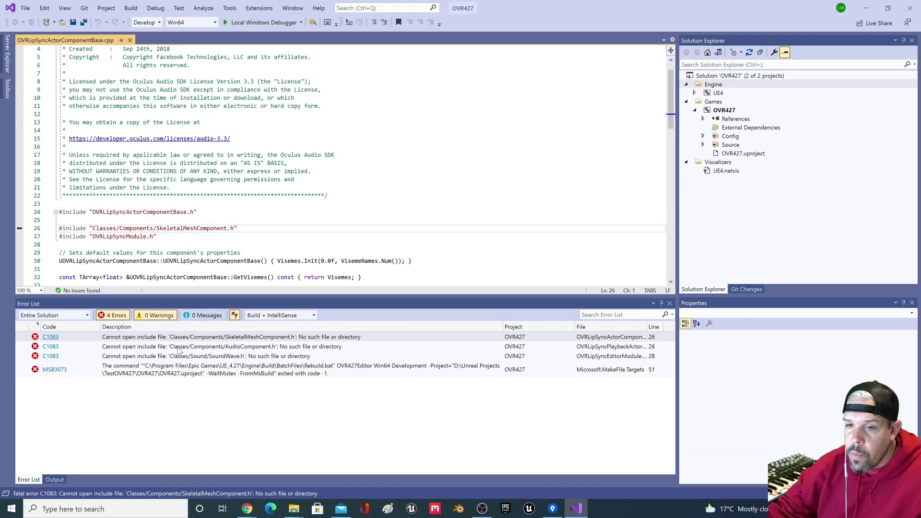
pyautogui.doubleClick(105, 229)
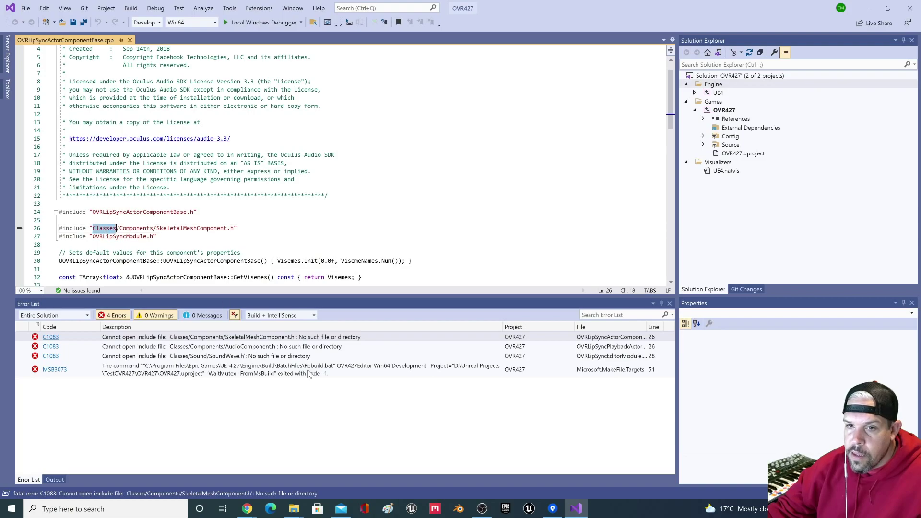
pyautogui.moveTo(247, 510)
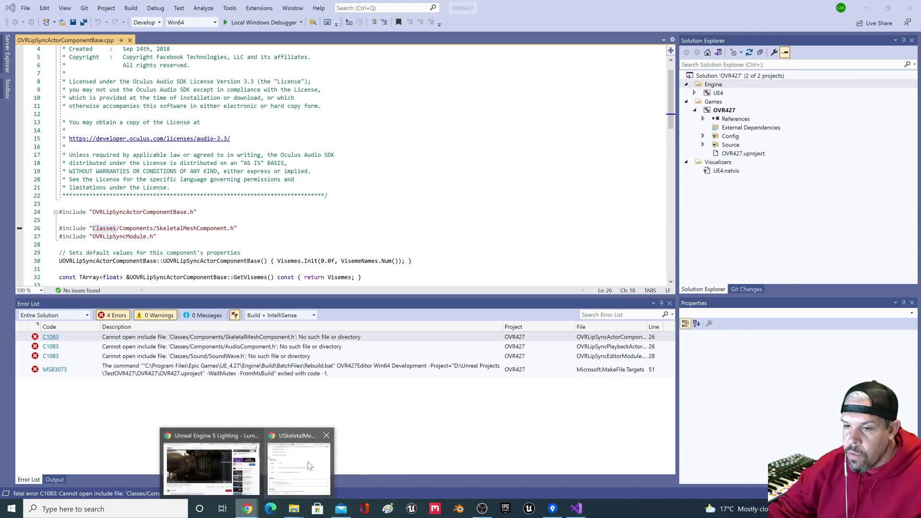
pyautogui.click(299, 461)
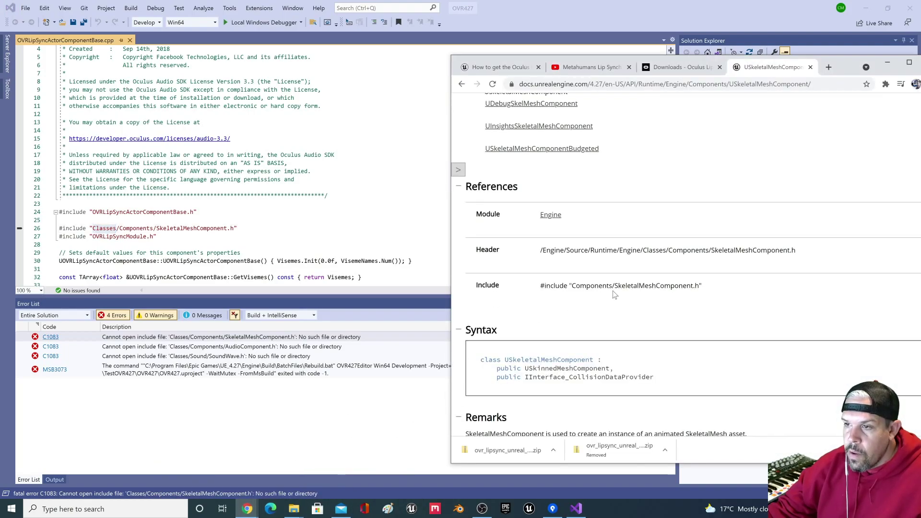
pyautogui.click(104, 229)
pyautogui.doubleClick(104, 229)
pyautogui.press('BackSpace')
pyautogui.press('Delete')
pyautogui.click(73, 22)
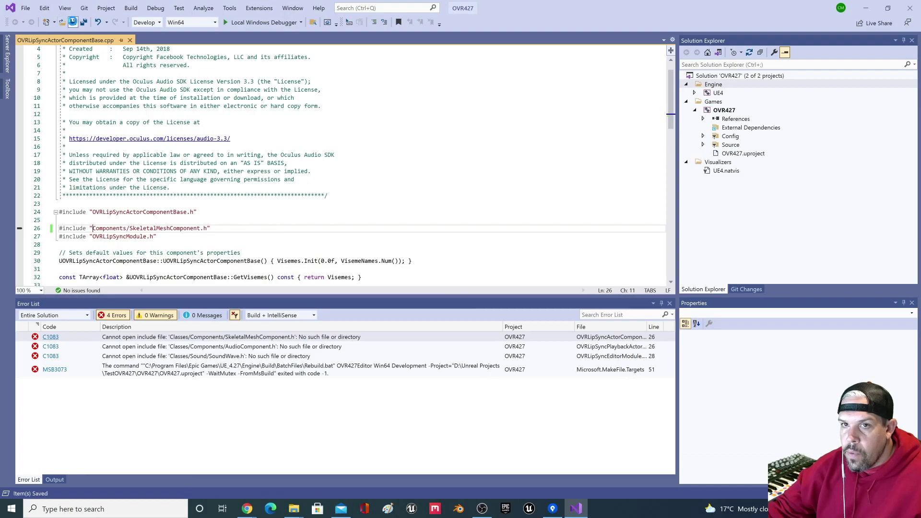
# Step: Remove the Classes/ prefix from the AudioComponent.h and SoundWave.h includes
pyautogui.doubleClick(242, 346)
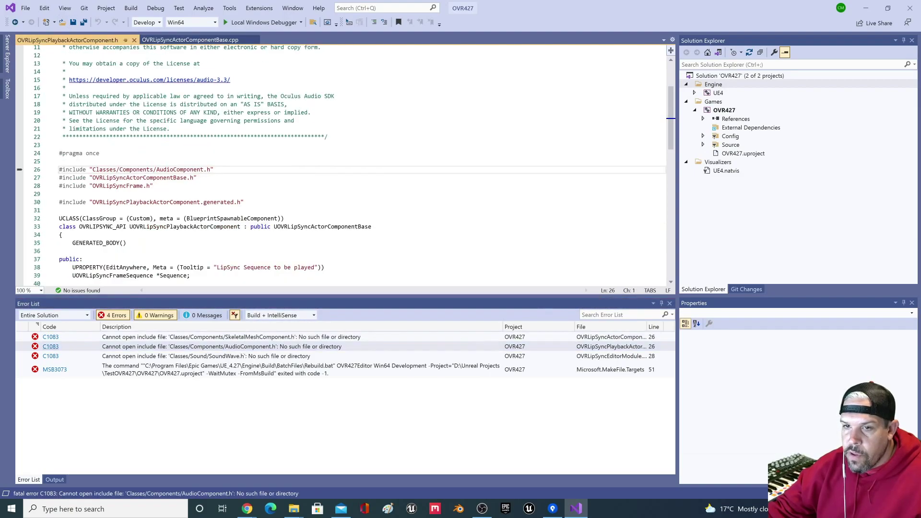
pyautogui.hotkey('ctrl', 'Right')
pyautogui.hotkey('ctrl', 'Right')
pyautogui.hotkey('ctrl', 'Right')
pyautogui.hotkey('ctrl', 'shift', 'Right')
pyautogui.press('Delete')
pyautogui.press('Delete')
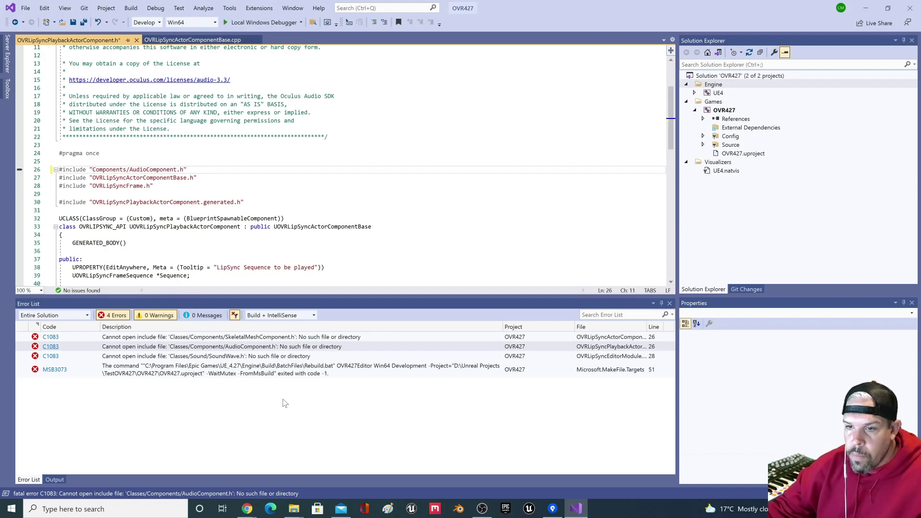
pyautogui.click(230, 358)
pyautogui.doubleClick(230, 357)
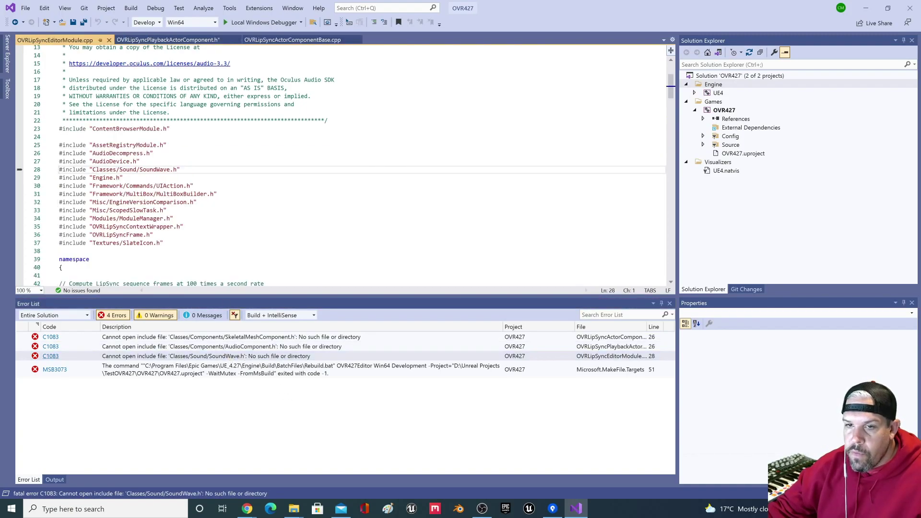
pyautogui.hotkey('ctrl', 'Right')
pyautogui.hotkey('ctrl', 'Right')
pyautogui.hotkey('ctrl', 'Right')
pyautogui.hotkey('ctrl', 'shift', 'Right')
pyautogui.press('Delete')
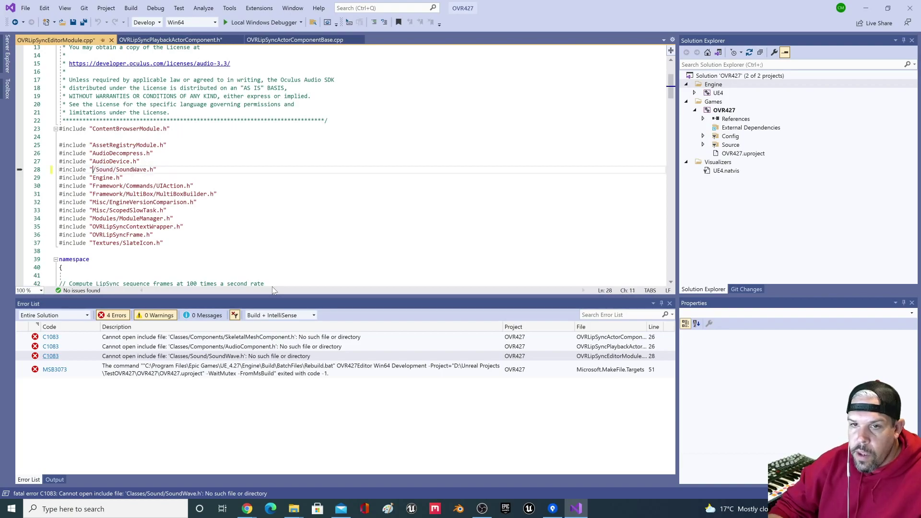
pyautogui.press('Delete')
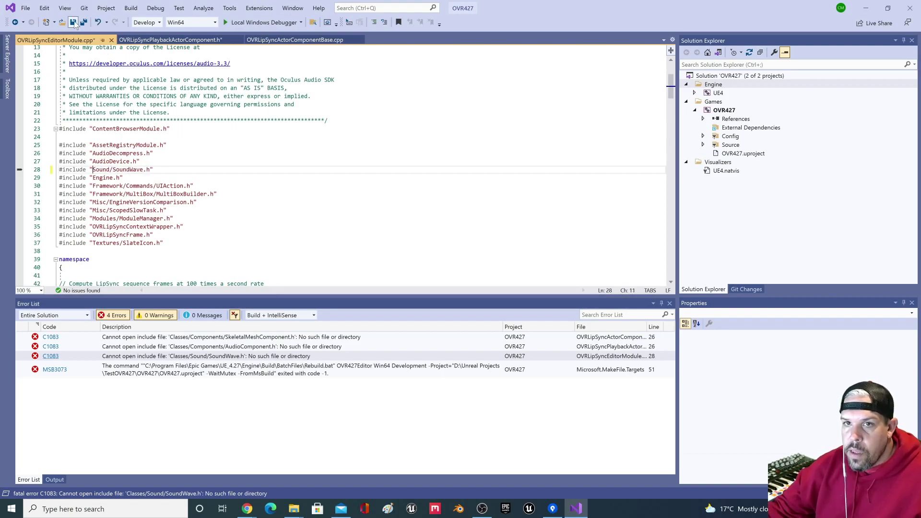
# Step: Save all files and rebuild the solution, which now succeeds
pyautogui.click(83, 22)
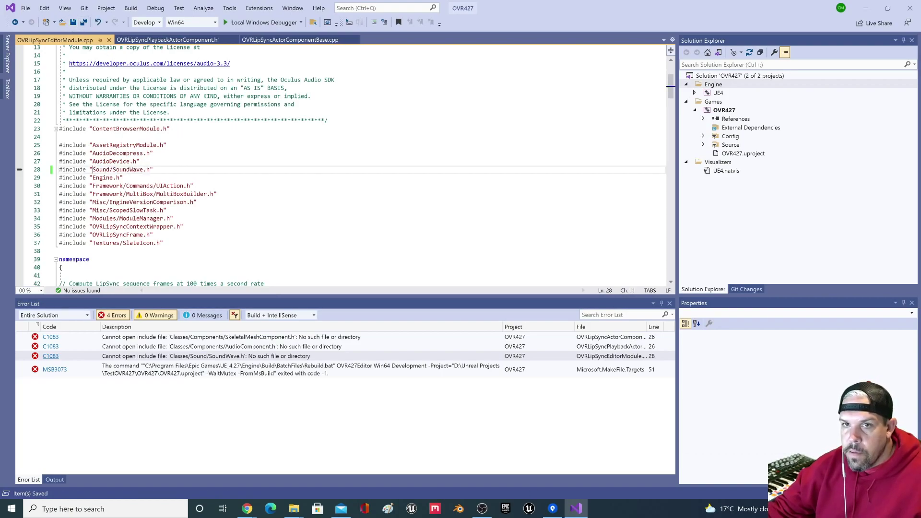
pyautogui.click(131, 8)
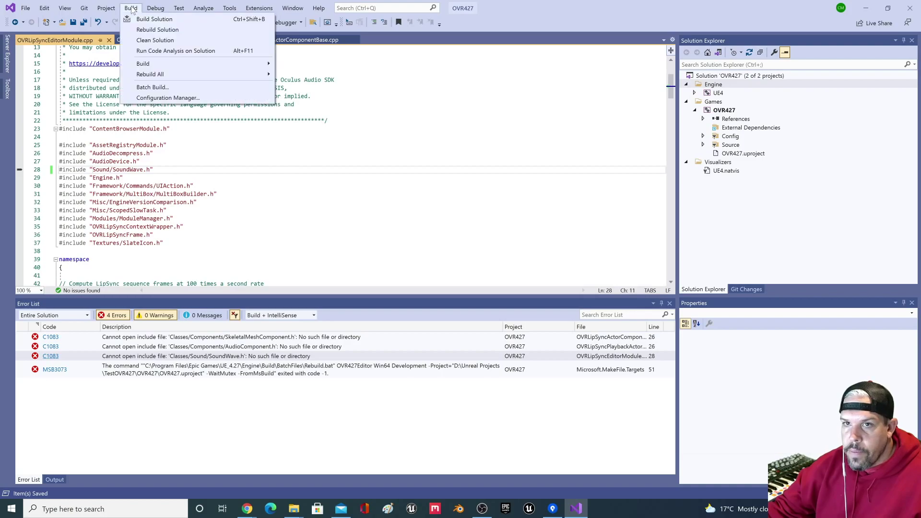
pyautogui.click(157, 30)
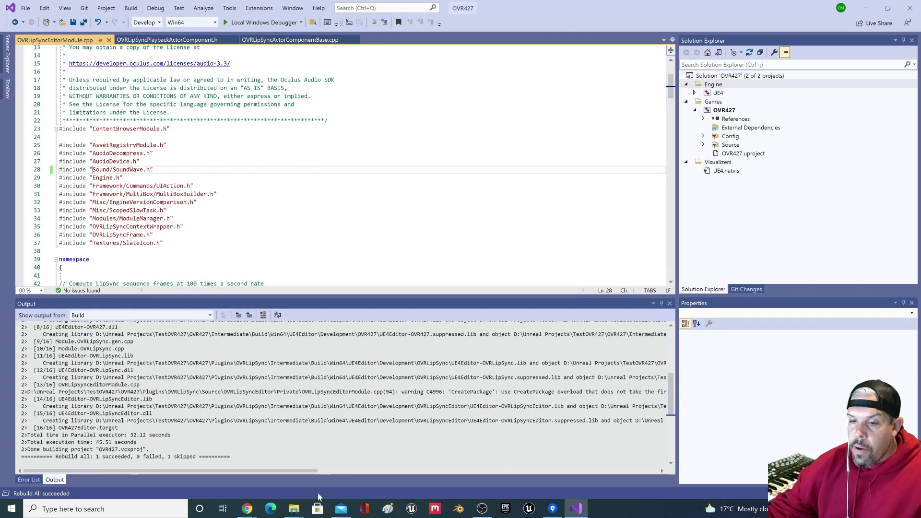
# Step: Switch to the OVR427 Explorer window and launch the OVR427 .uproject file
pyautogui.moveTo(294, 508)
pyautogui.click(346, 463)
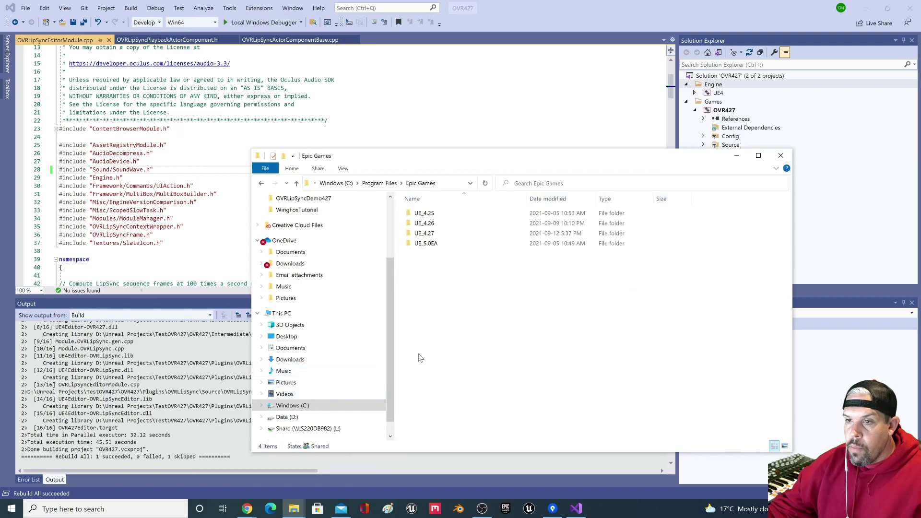
pyautogui.click(294, 508)
pyautogui.click(265, 466)
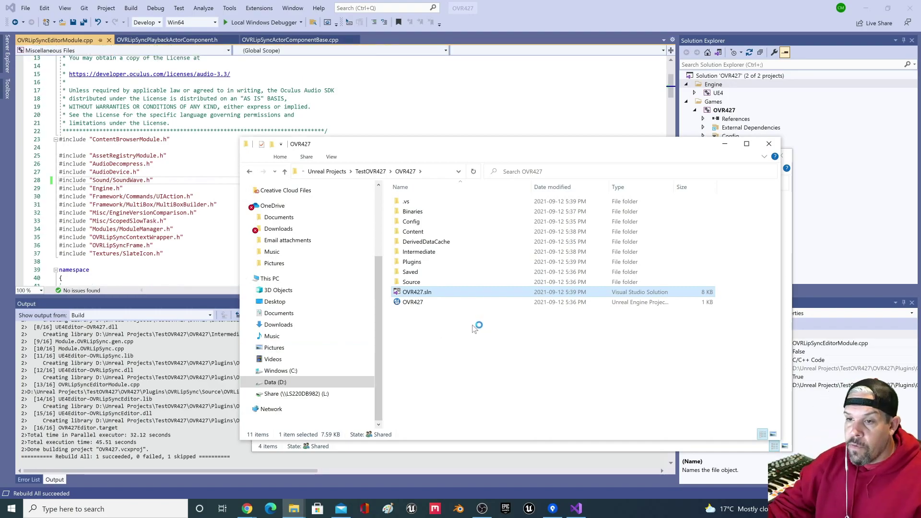
pyautogui.click(421, 303)
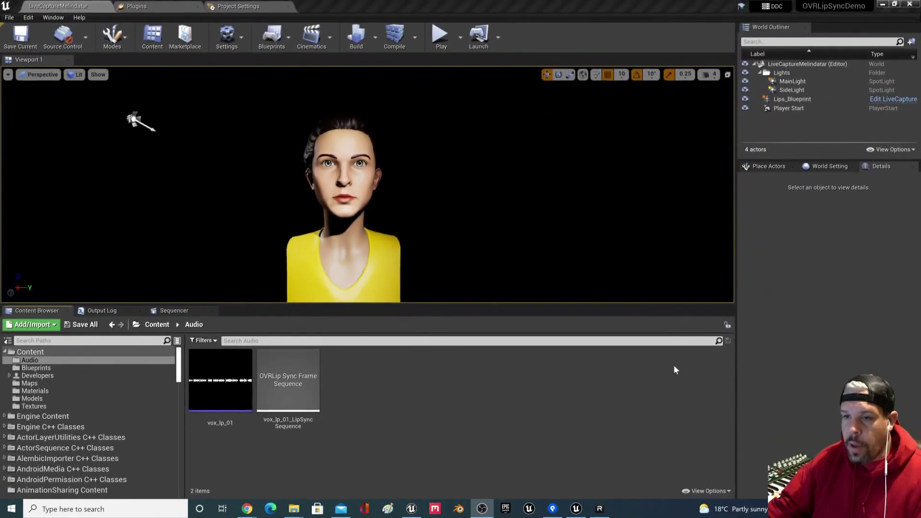
# Step: Show the Maps folder with CannedPlaybackMelindatar and LiveCaptureMelindatar in the Content Browser
pyautogui.click(518, 408)
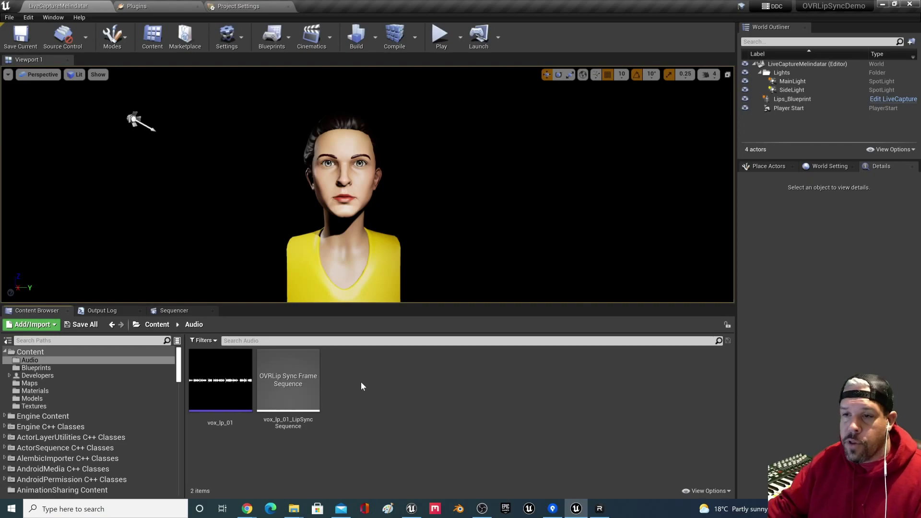
pyautogui.moveTo(399, 213); pyautogui.dragTo(407, 204, button='right')
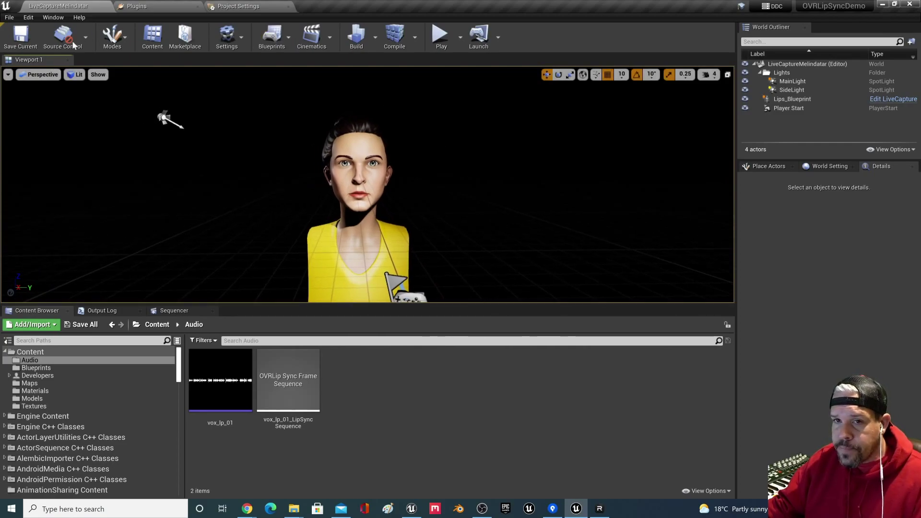
pyautogui.click(62, 384)
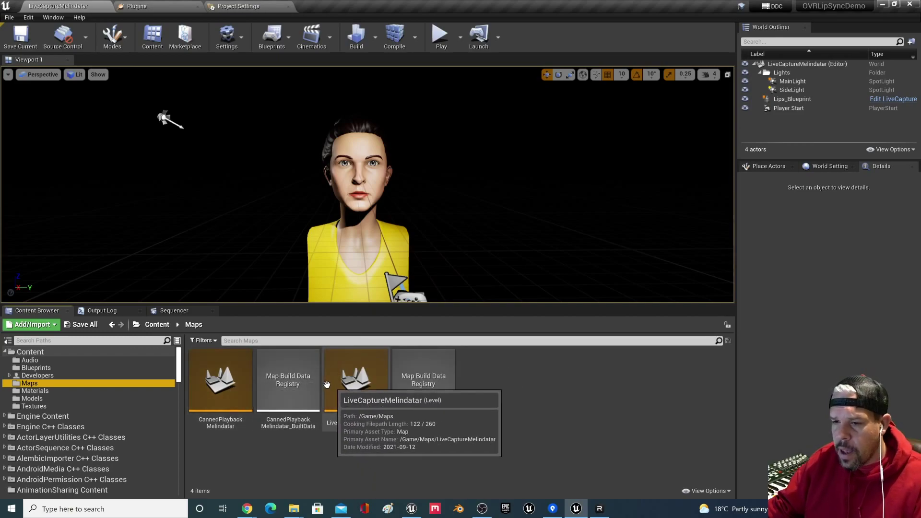
# Step: Load CannedPlaybackMelindatar, frame the character bust, and select PlaybackBlueprint
pyautogui.doubleClick(214, 381)
pyautogui.moveTo(351, 159); pyautogui.dragTo(314, 161, button='right')
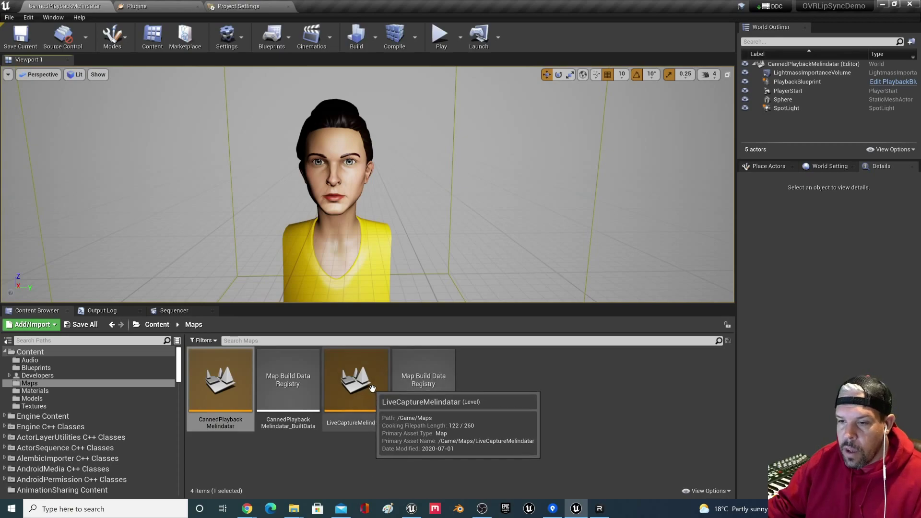
pyautogui.moveTo(403, 156); pyautogui.dragTo(381, 157, button='right')
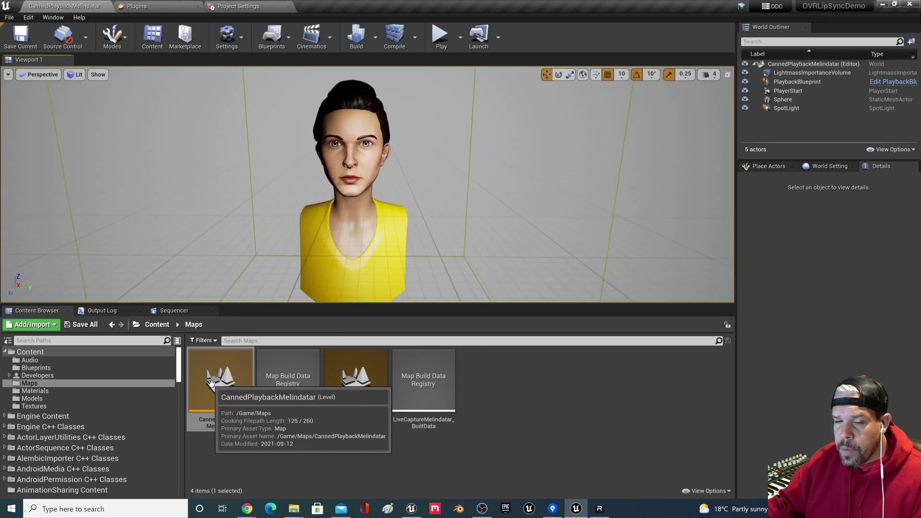
pyautogui.moveTo(290, 218); pyautogui.dragTo(304, 218, button='right')
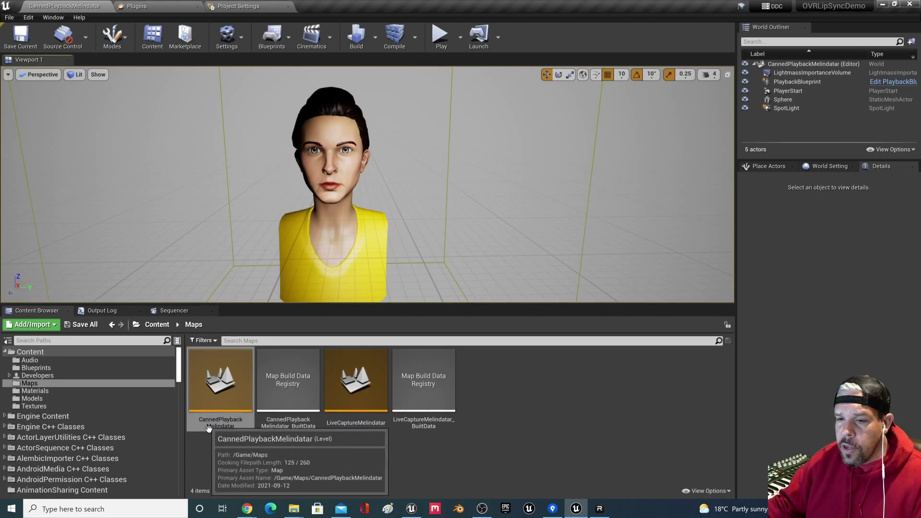
pyautogui.click(337, 138)
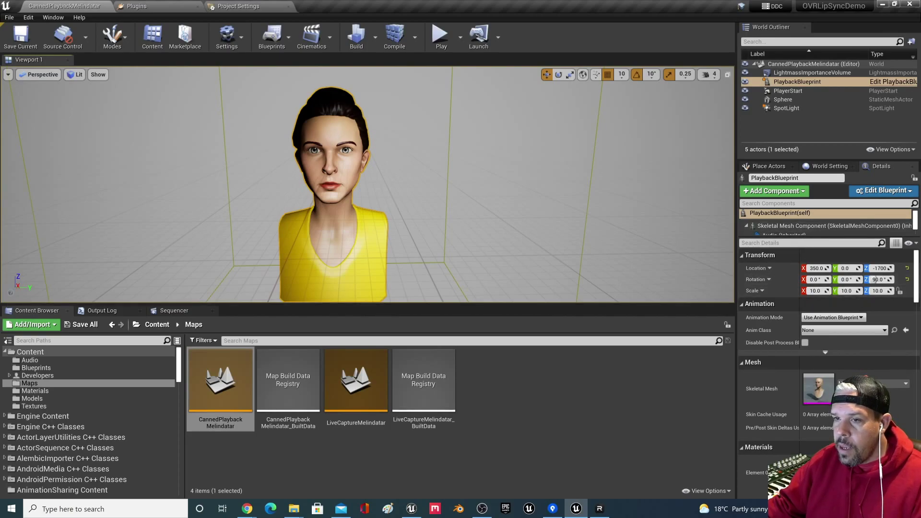
# Step: Review the character's skeletal mesh, Hair, Dickey, Audio and OVRLipSyncPlayback components
pyautogui.moveTo(784, 239); pyautogui.dragTo(782, 294)
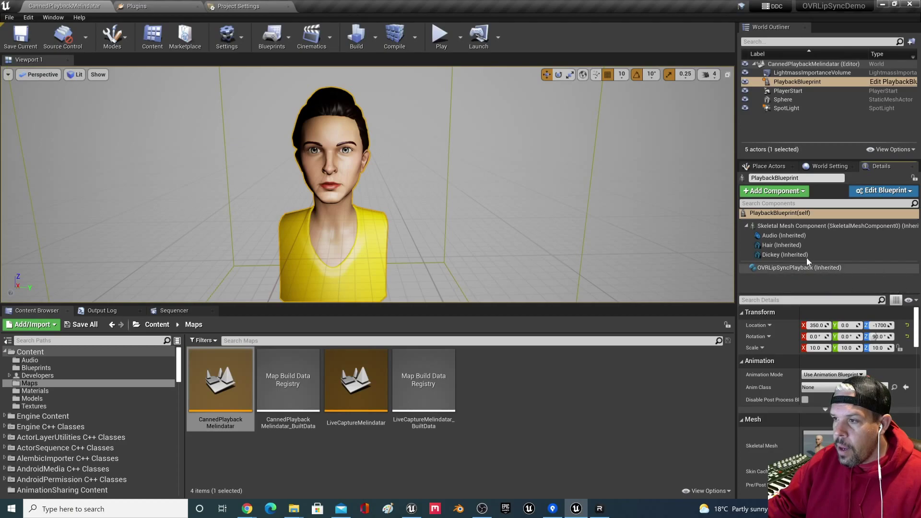
pyautogui.click(818, 229)
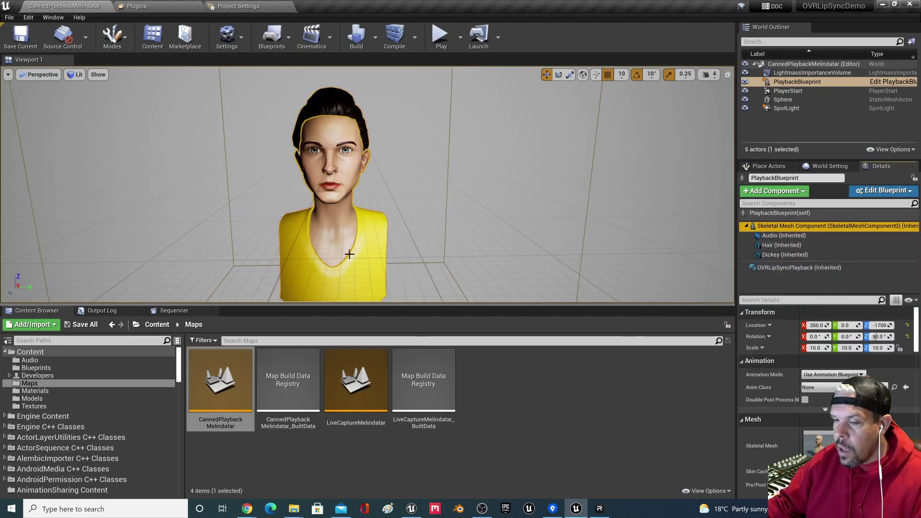
pyautogui.click(364, 168)
pyautogui.click(377, 279)
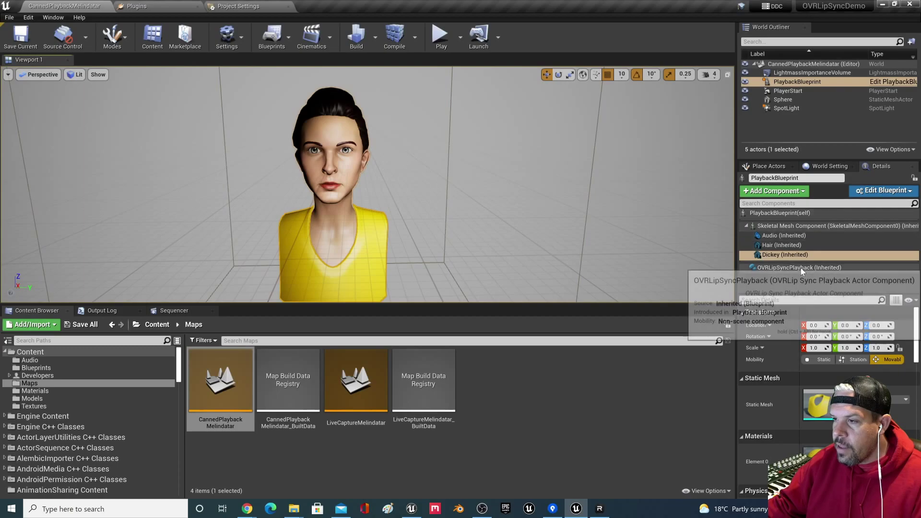
pyautogui.click(796, 236)
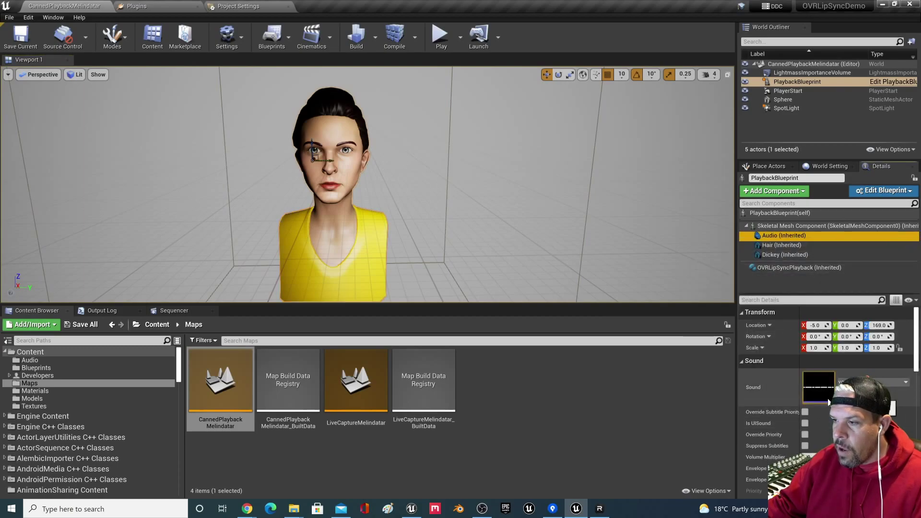
pyautogui.click(783, 268)
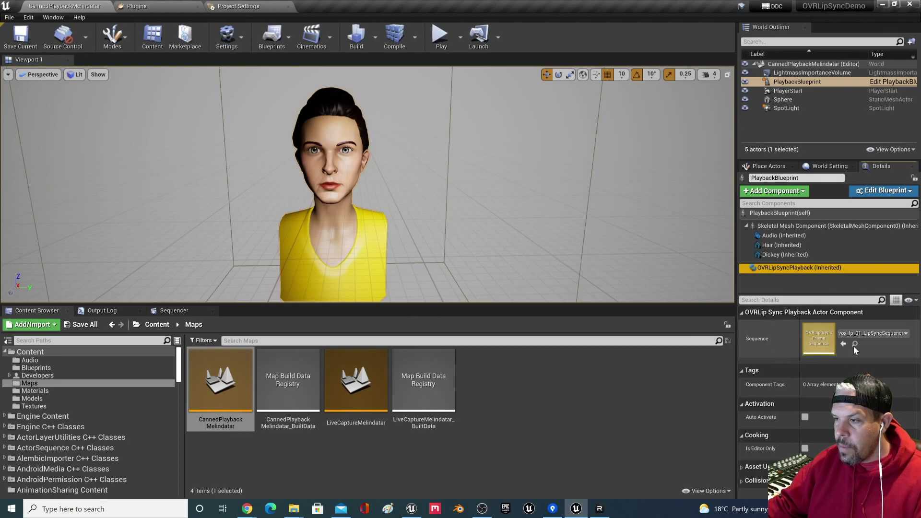
# Step: Browse the Audio folder holding vox_lp_01 and vox_lp_01_LipSyncSequence, and reselect the bust
pyautogui.click(54, 361)
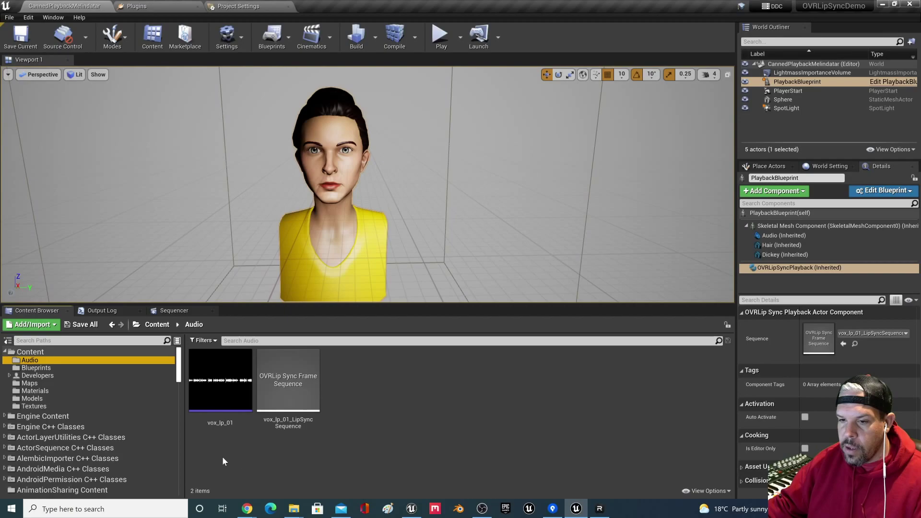
pyautogui.moveTo(235, 386)
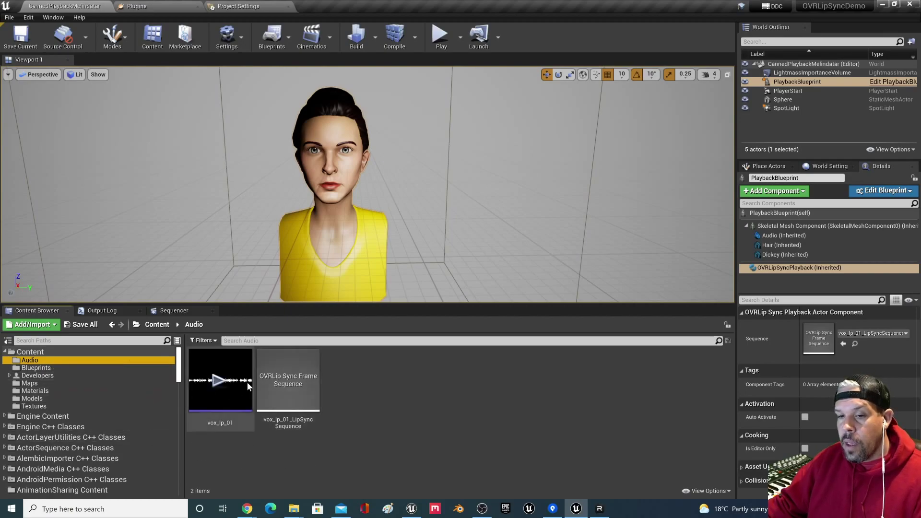
pyautogui.click(331, 437)
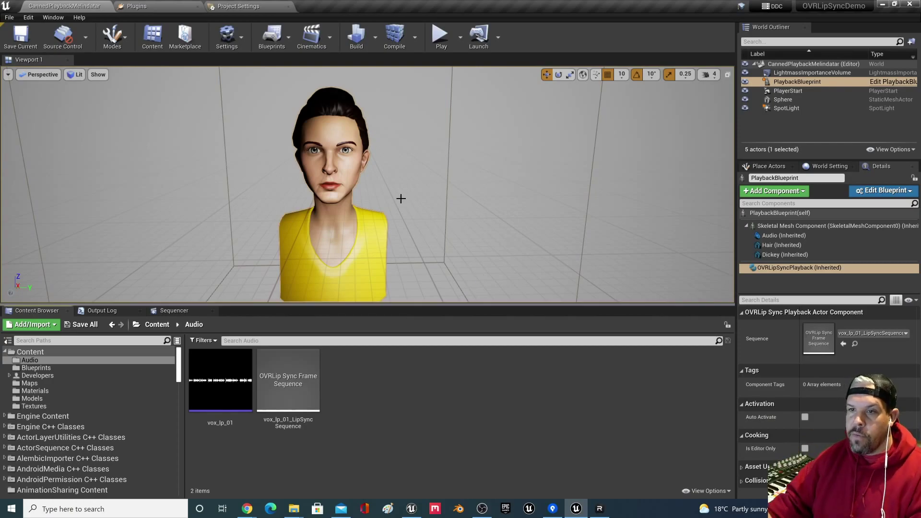
pyautogui.click(358, 140)
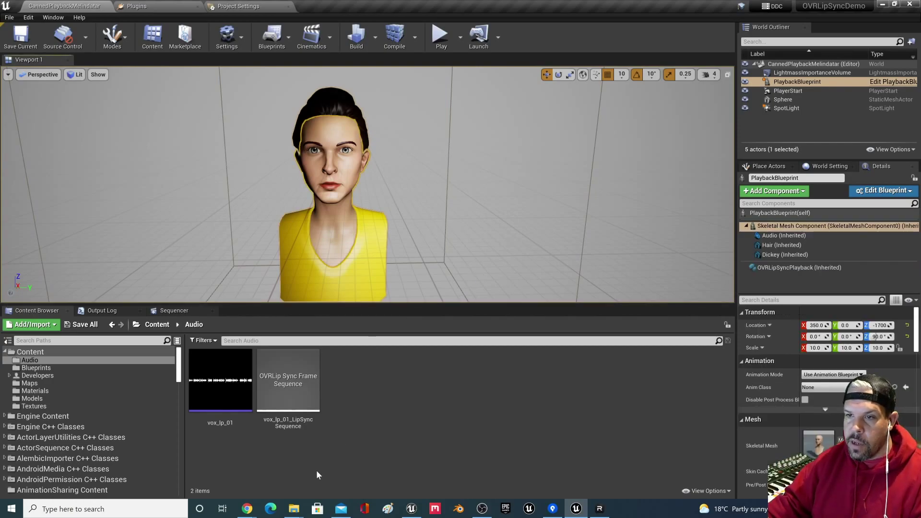
# Step: Play the level full-screen to watch the bust lip-sync, then stop it
pyautogui.click(318, 391)
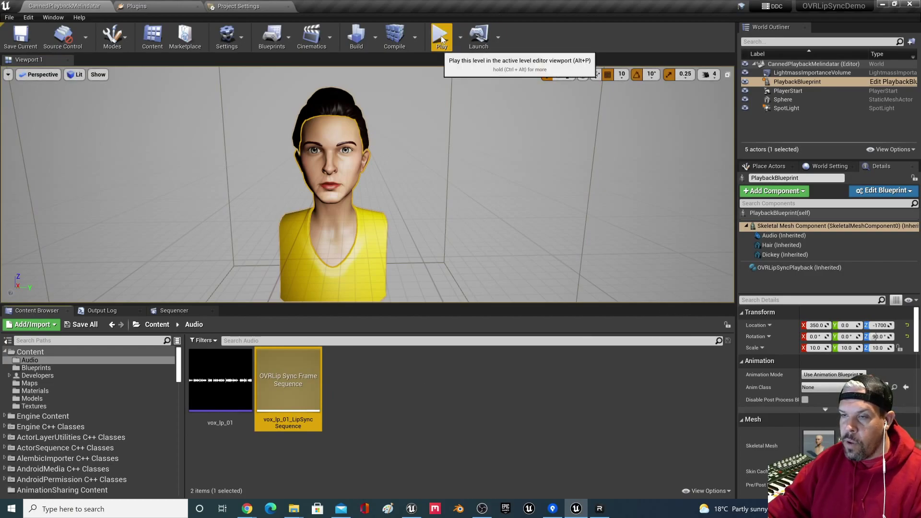
pyautogui.click(441, 35)
pyautogui.hotkey('shift', 'F1')
pyautogui.press('F11')
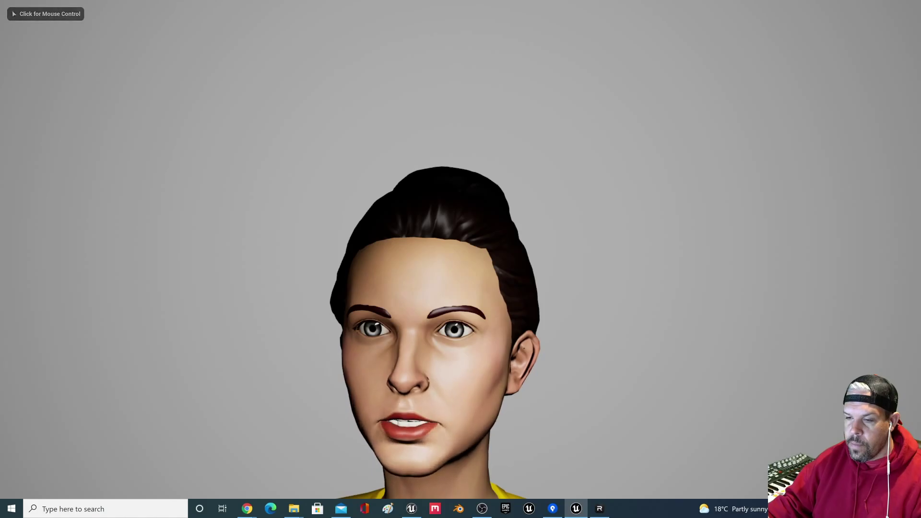
pyautogui.click(551, 165)
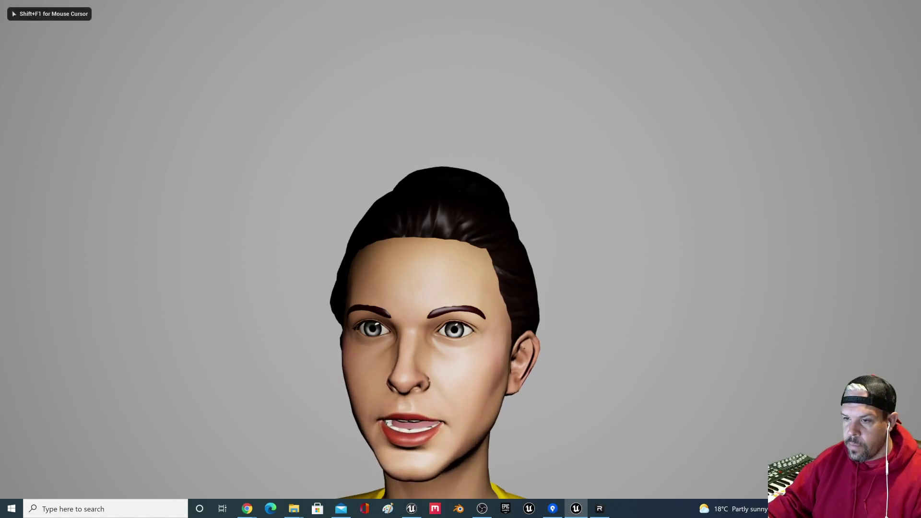
pyautogui.press('Escape')
pyautogui.click(550, 166)
pyautogui.press('F11')
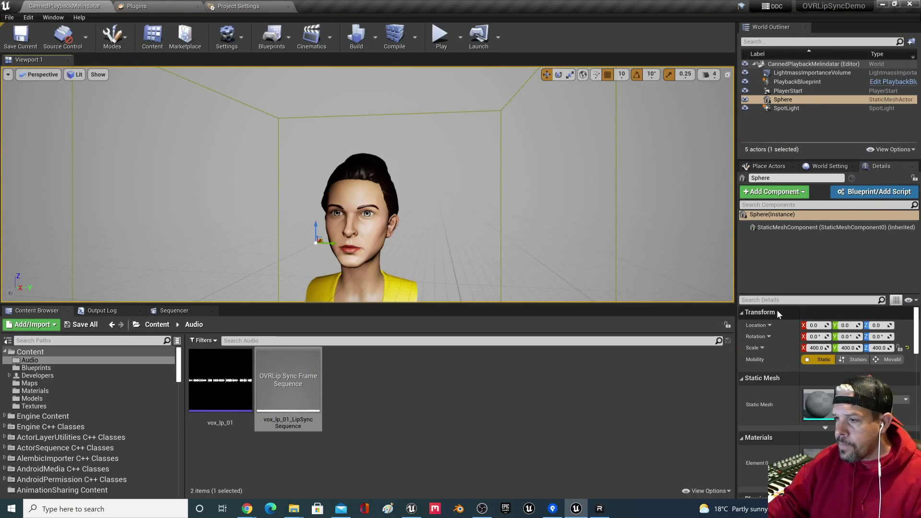
# Step: Enlarge the 3D viewport and check the lip-sync component's assigned sequence
pyautogui.moveTo(514, 303); pyautogui.dragTo(508, 356)
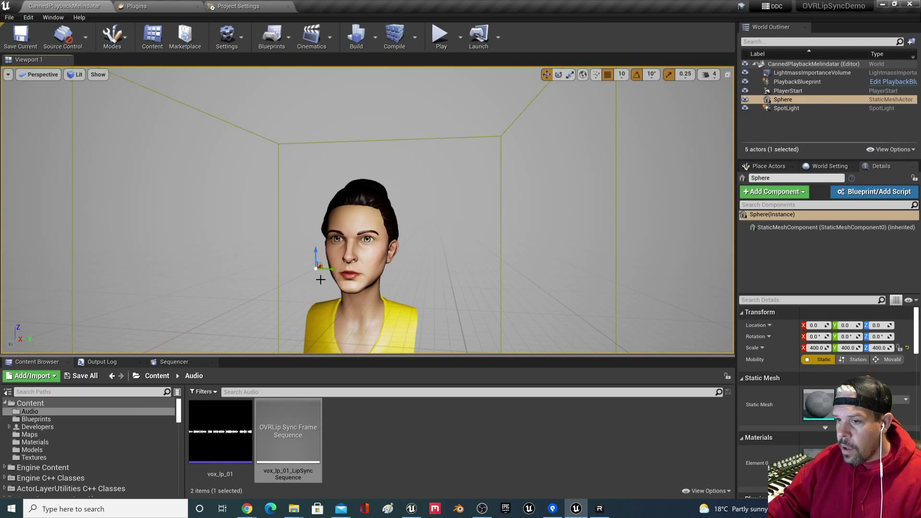
pyautogui.click(350, 246)
pyautogui.click(801, 268)
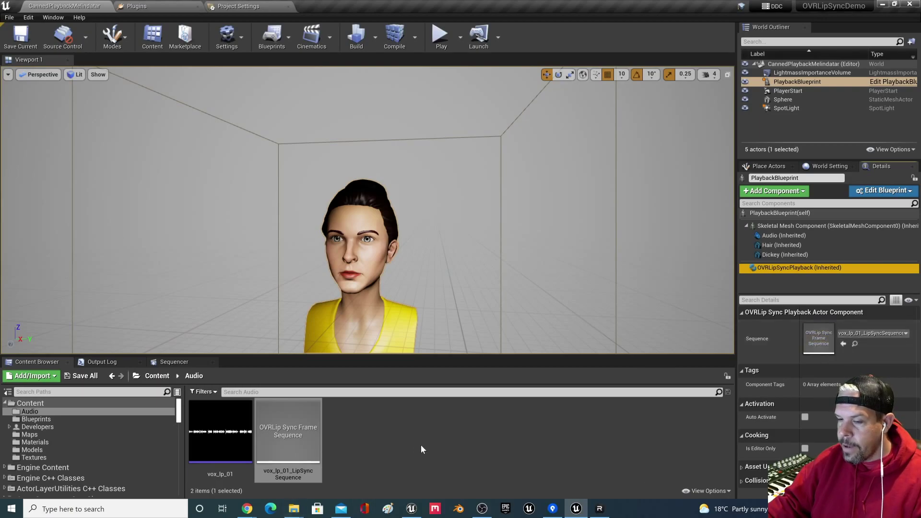
# Step: Test-play the level without the LipSync sequence, then reassign vox_lp_01_LipSyncSequence
pyautogui.click(475, 426)
pyautogui.click(862, 335)
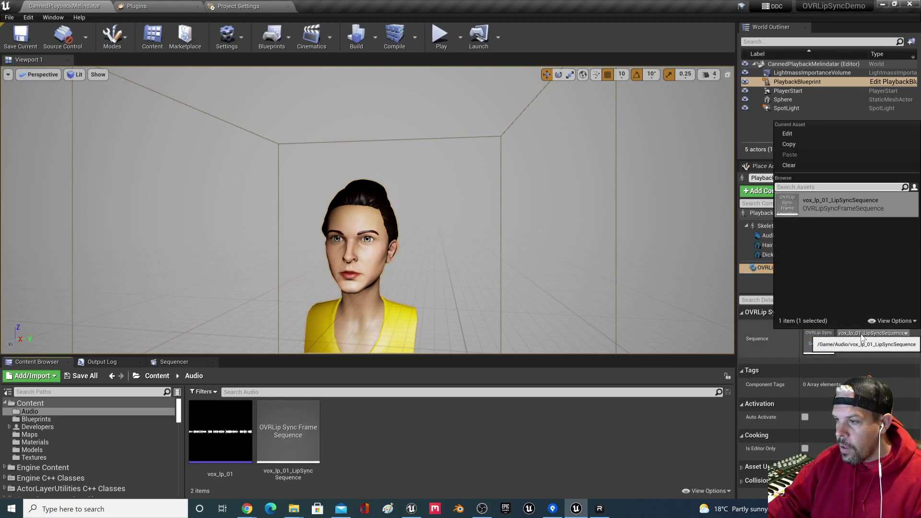
pyautogui.click(796, 166)
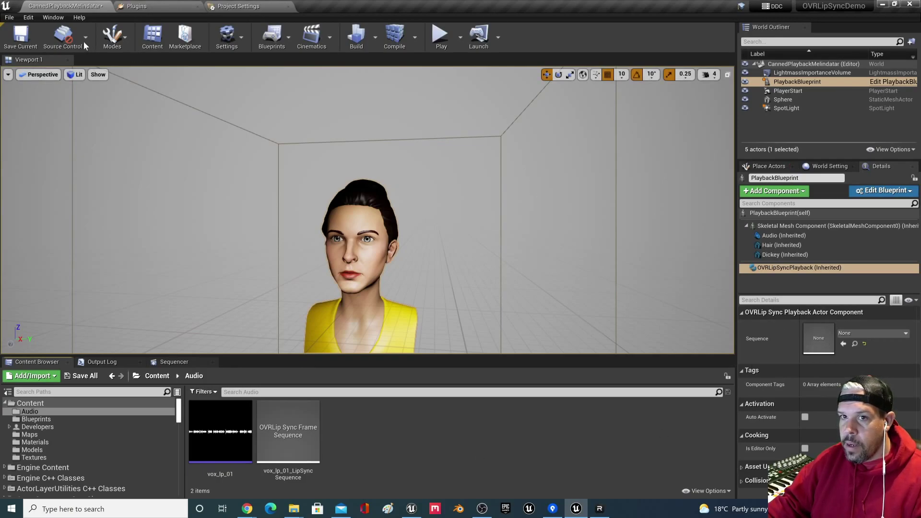
pyautogui.click(441, 36)
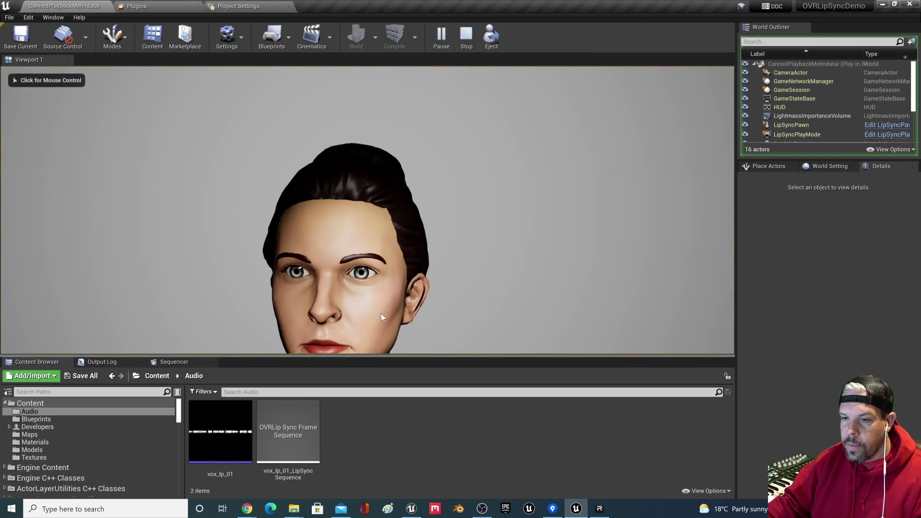
pyautogui.click(466, 35)
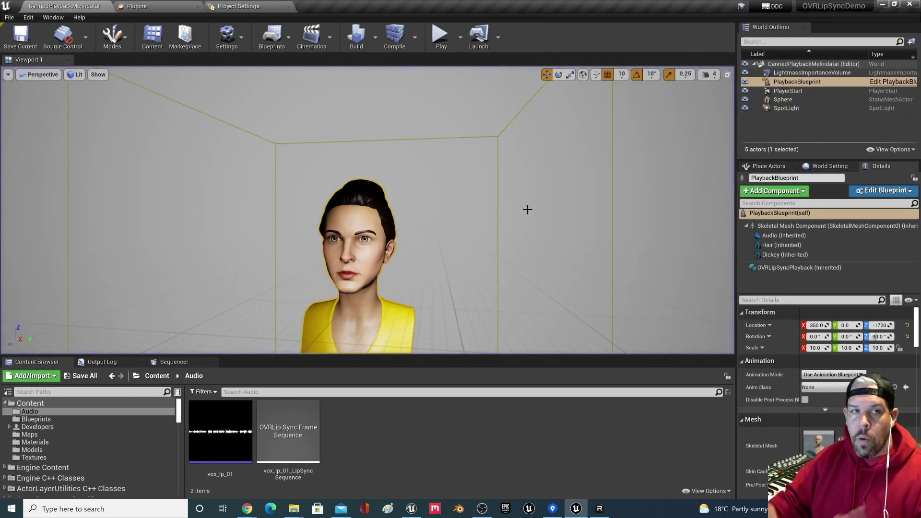
pyautogui.moveTo(309, 444); pyautogui.dragTo(818, 339)
pyautogui.click(799, 268)
# Step: Test-play without the Audio component's sound, then assign vox_lp_01 back as its Sound
pyautogui.click(787, 235)
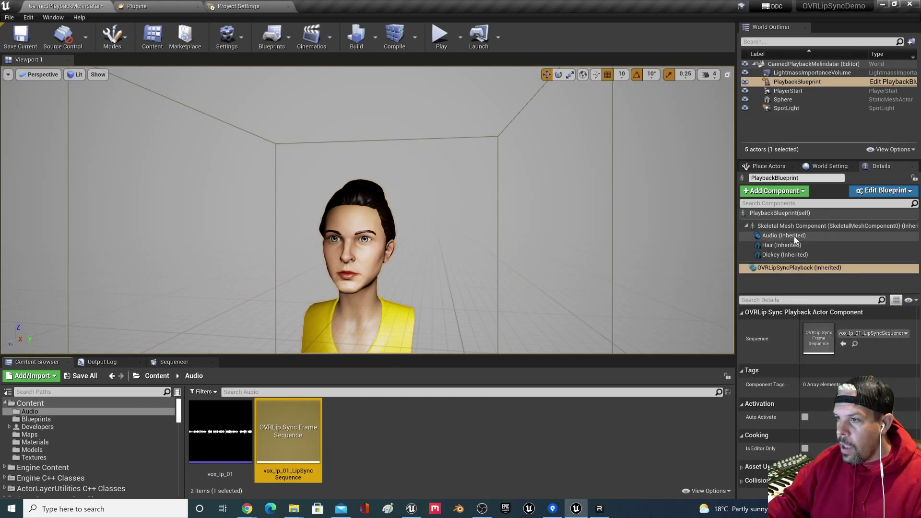
pyautogui.click(835, 384)
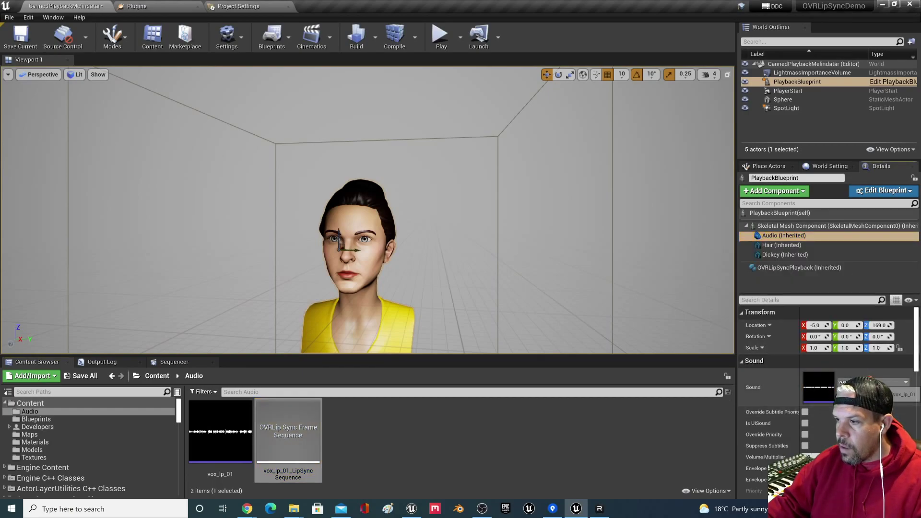
pyautogui.click(864, 383)
pyautogui.click(797, 214)
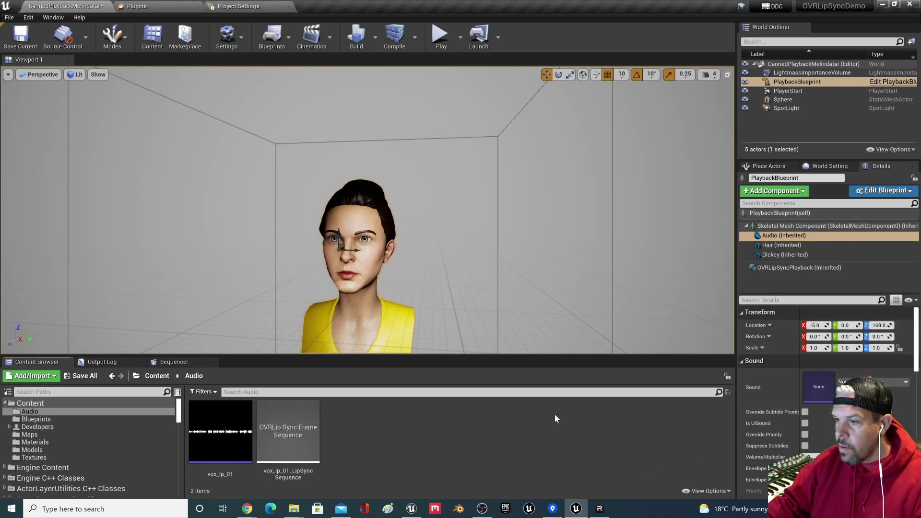
pyautogui.click(441, 36)
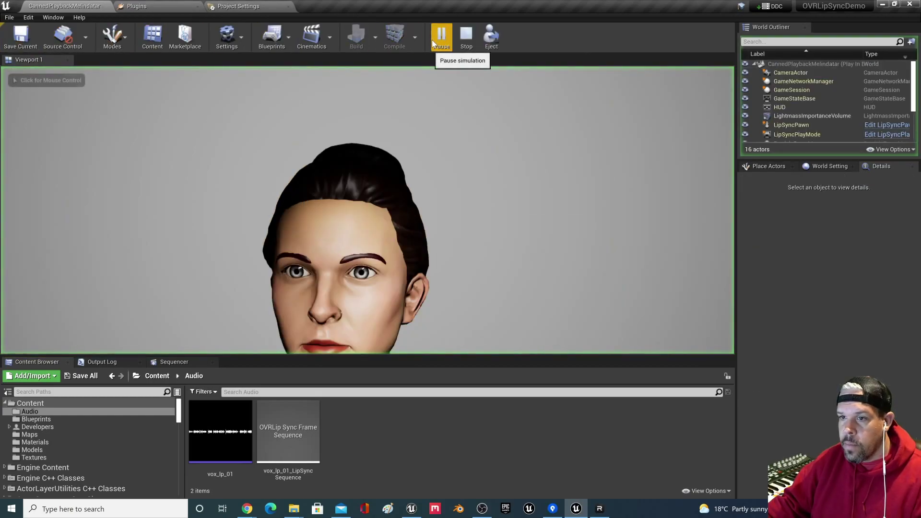
pyautogui.click(473, 49)
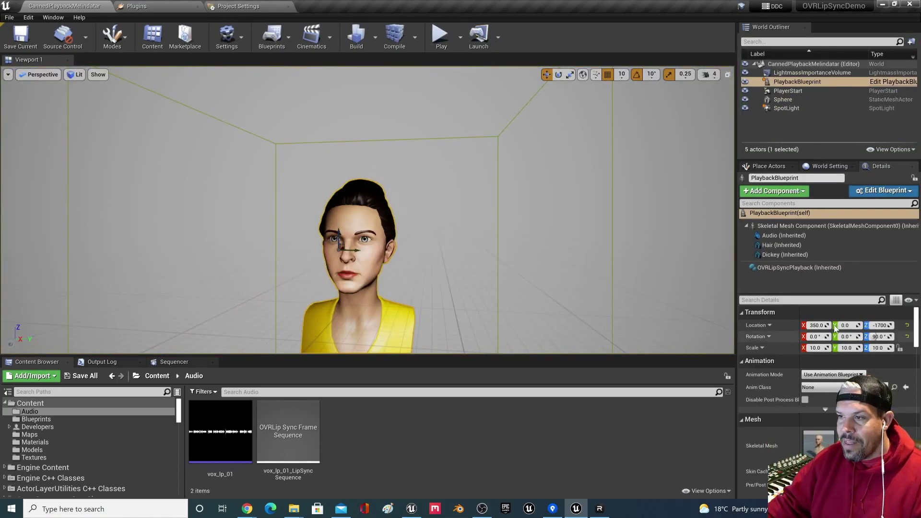
pyautogui.click(833, 267)
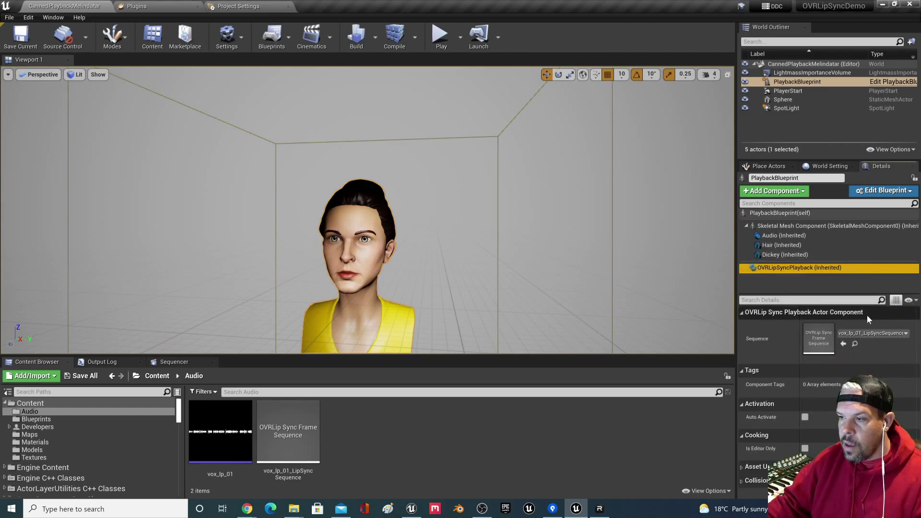
pyautogui.click(782, 236)
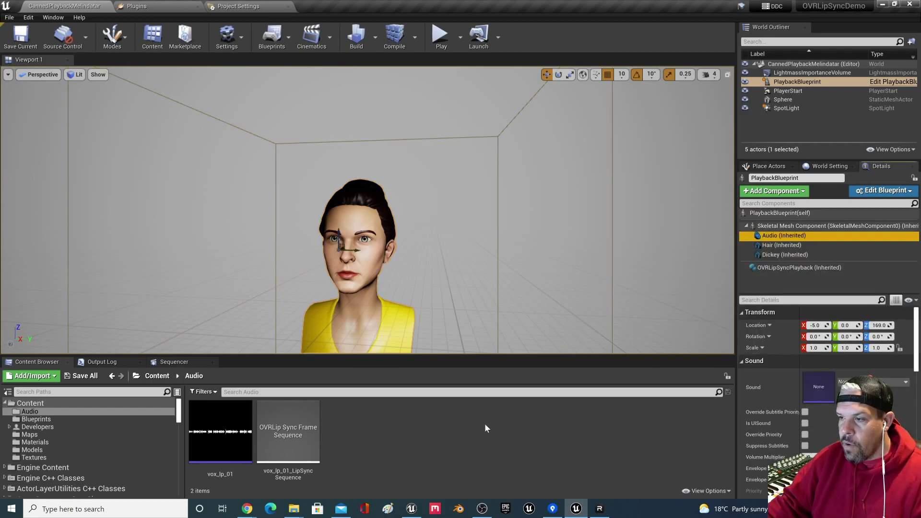
pyautogui.moveTo(212, 432); pyautogui.dragTo(859, 391)
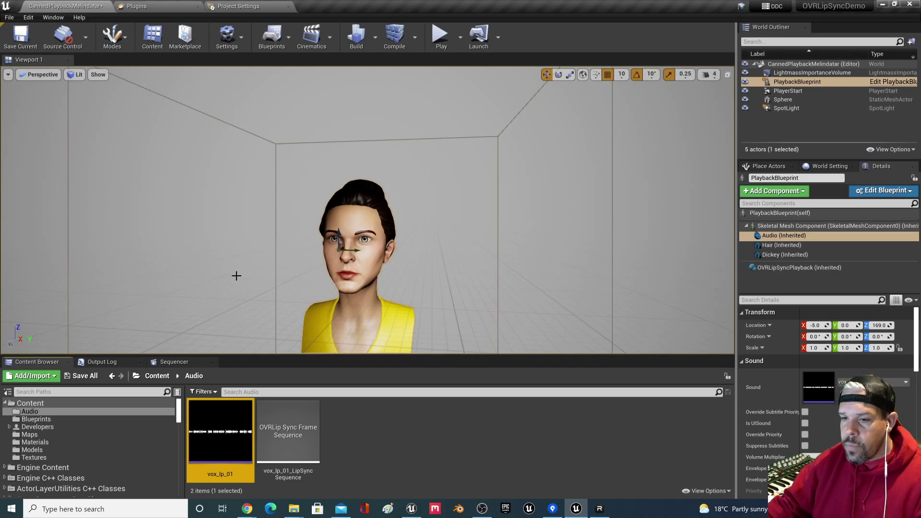
# Step: Clear the lip-sync Sequence, force-delete vox_lp_01_LipSyncSequence, and save the level
pyautogui.click(362, 429)
pyautogui.click(792, 268)
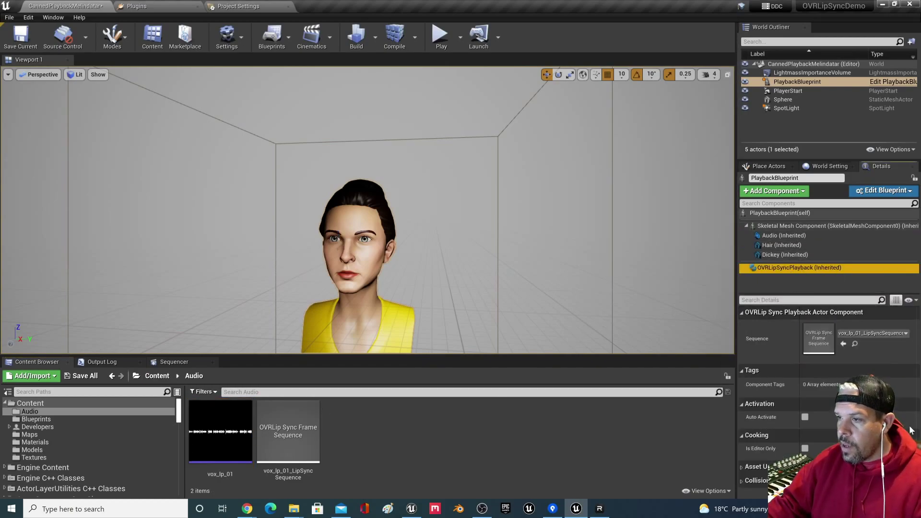
pyautogui.click(869, 334)
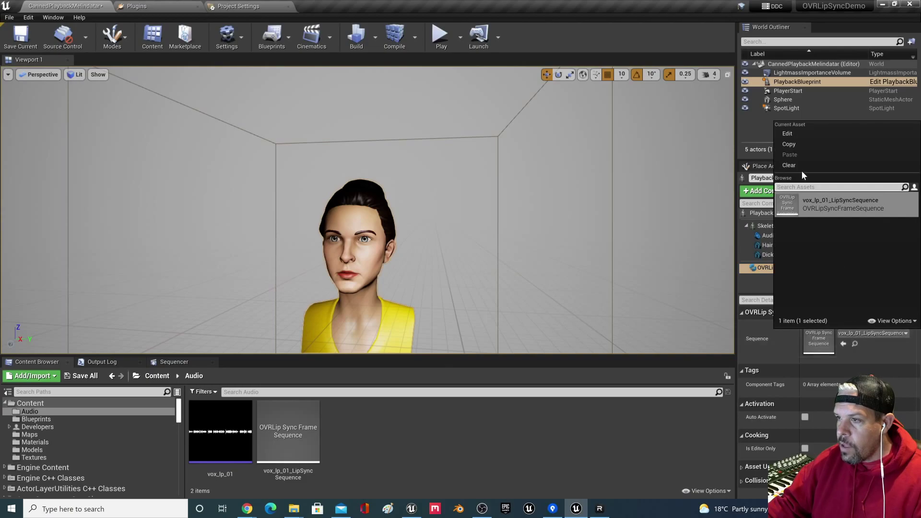
pyautogui.click(789, 165)
pyautogui.click(288, 431)
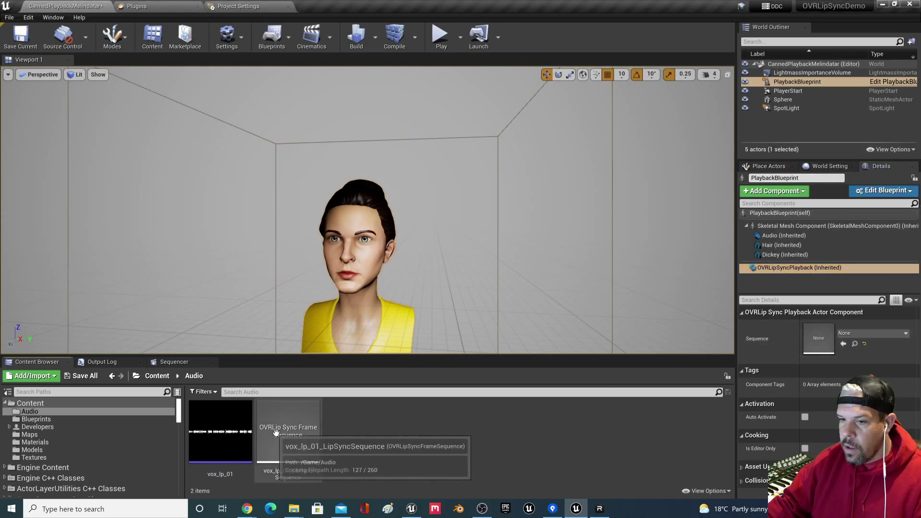
pyautogui.press('Delete')
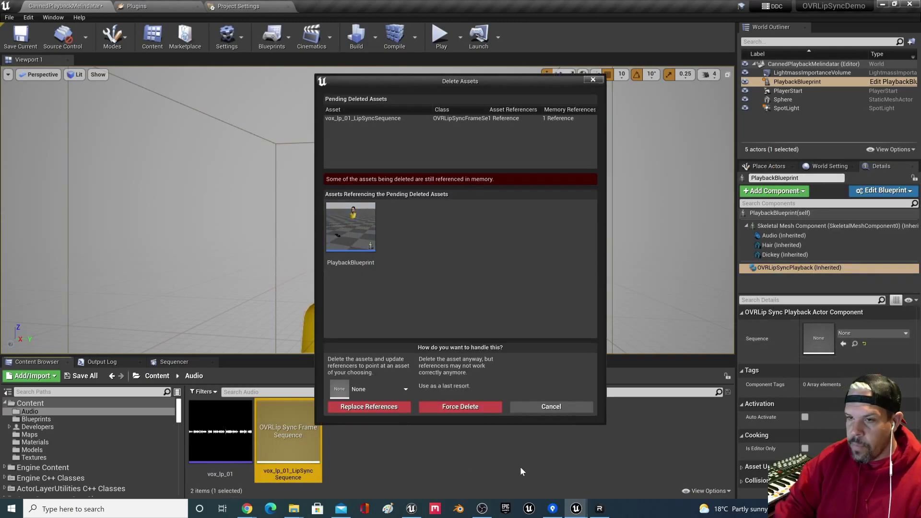
pyautogui.click(459, 407)
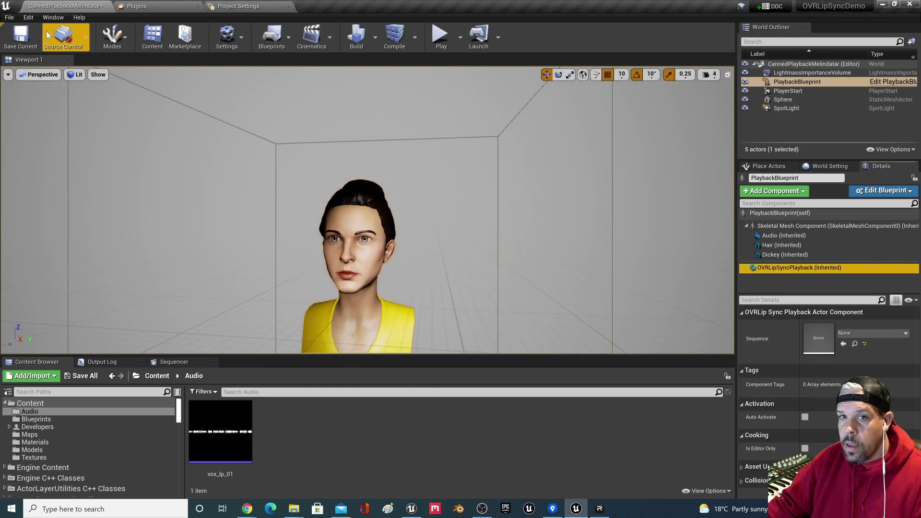
pyautogui.click(21, 35)
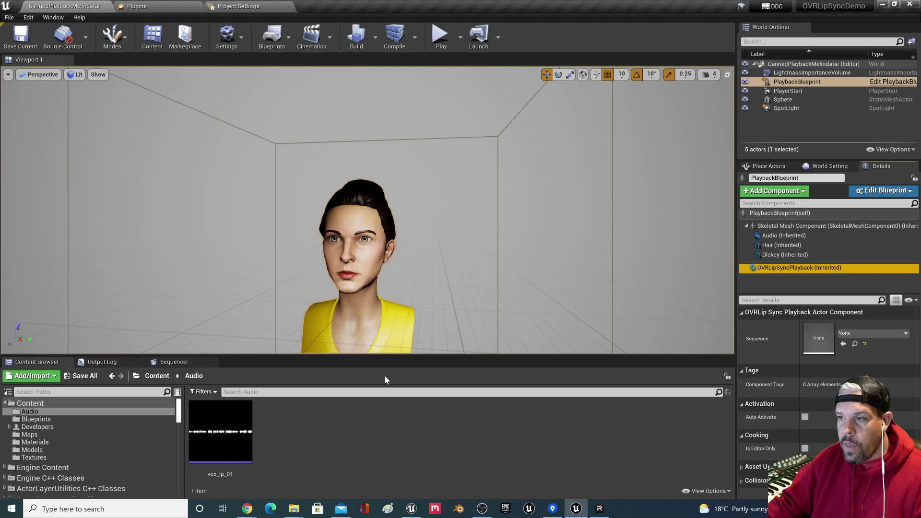
pyautogui.click(242, 424)
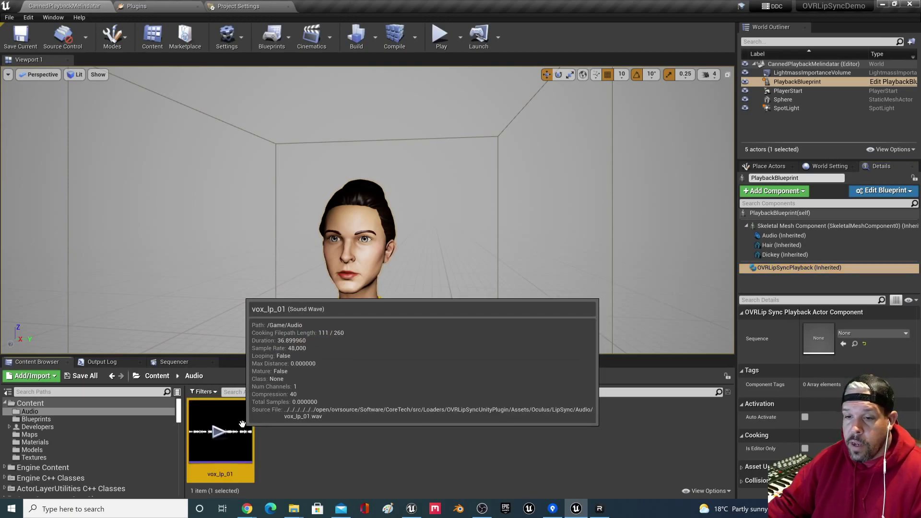
# Step: Generate a new LipSyncSequence from vox_lp_01, assign it to Sequence, and test-play
pyautogui.rightClick(217, 458)
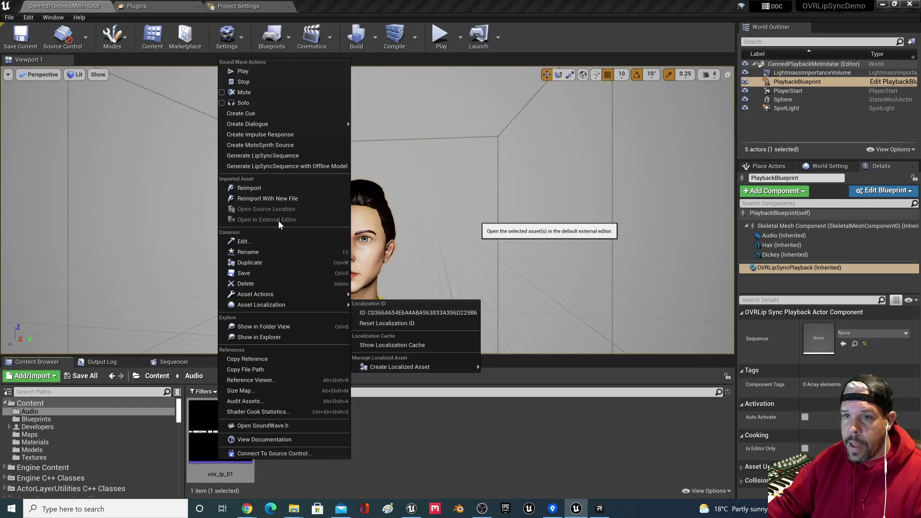
pyautogui.click(287, 156)
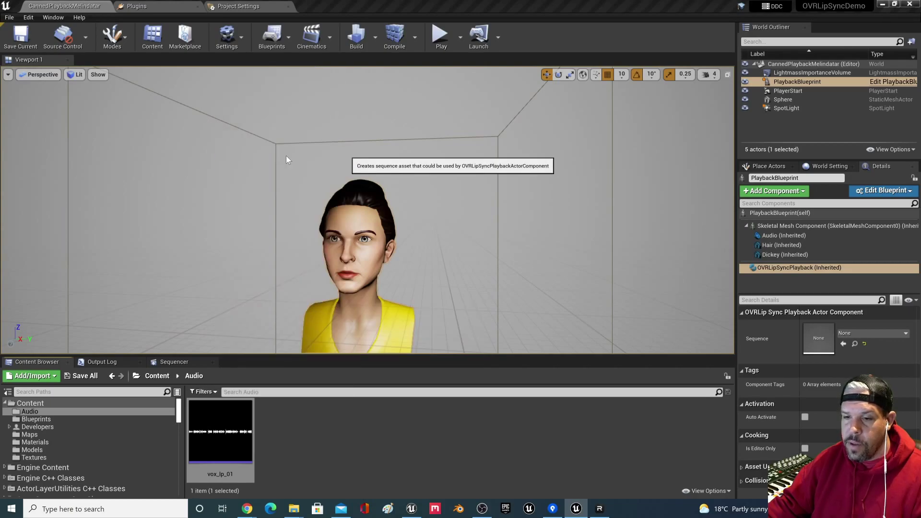
pyautogui.click(307, 453)
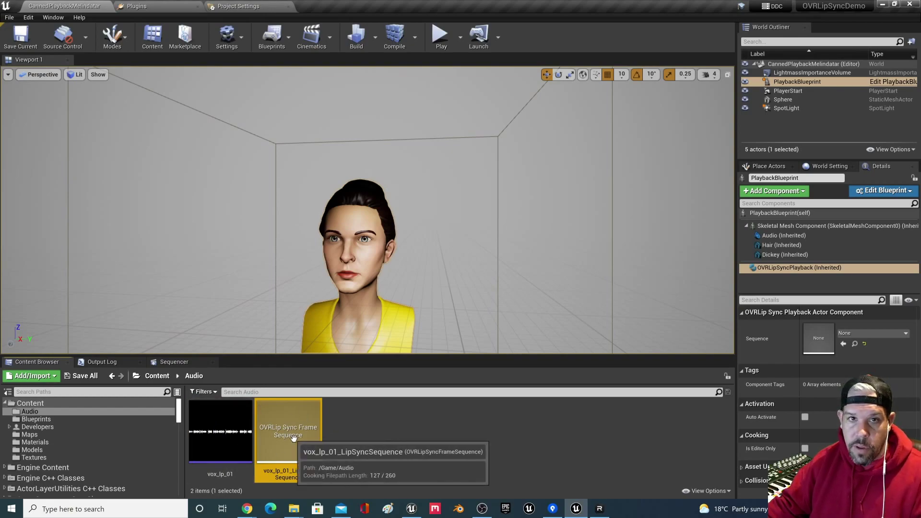
pyautogui.click(358, 431)
pyautogui.moveTo(290, 437); pyautogui.dragTo(846, 332)
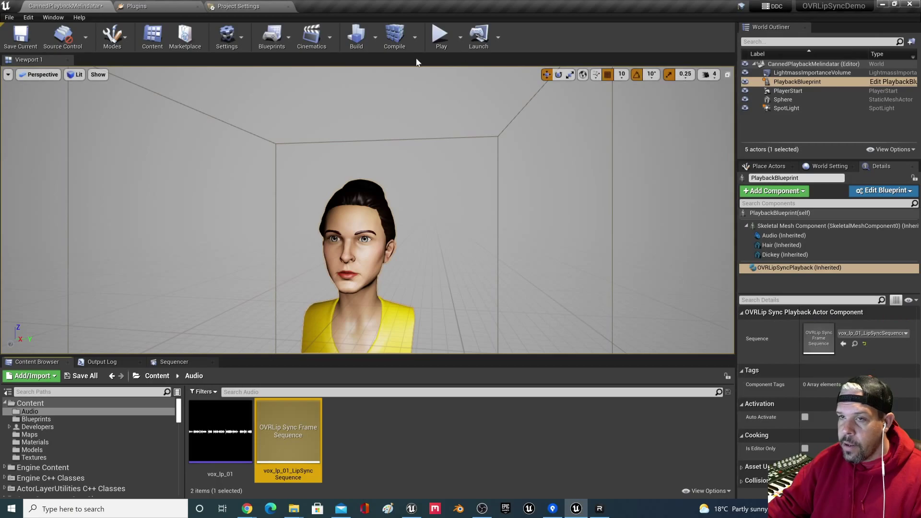
pyautogui.click(439, 38)
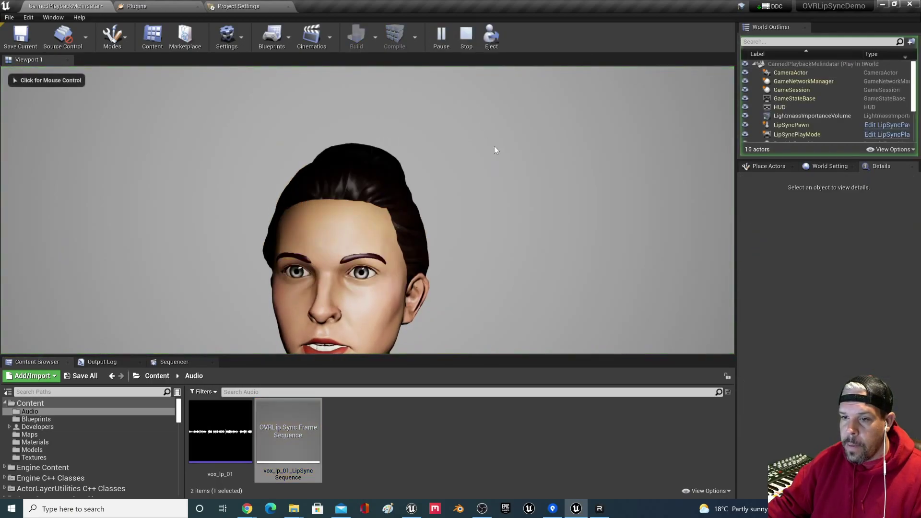
pyautogui.click(465, 38)
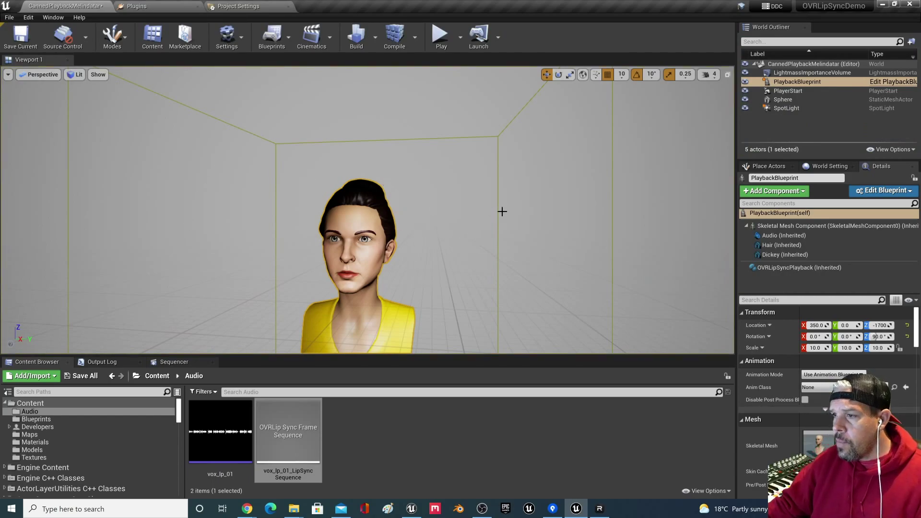
# Step: Open PlaybackBlueprint's Viewport and inspect the Dickey mesh and OVRLipSyncPlayback component
pyautogui.click(892, 82)
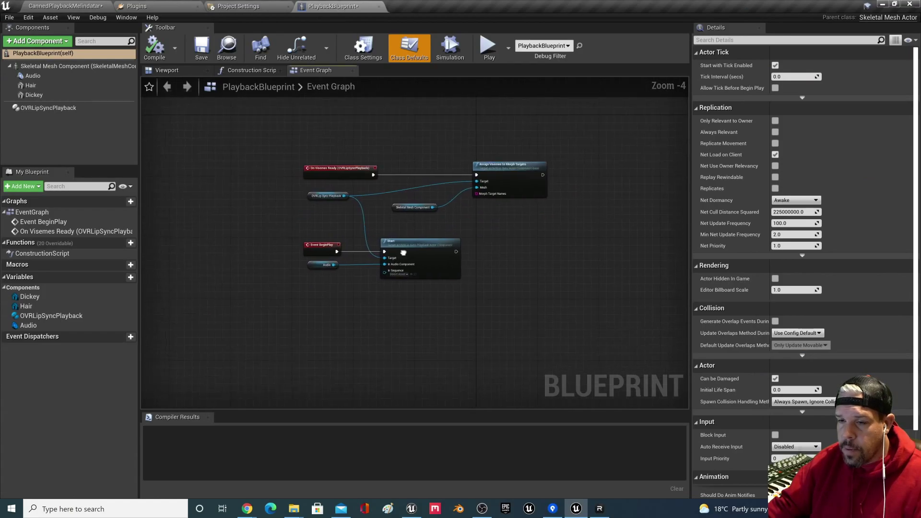
pyautogui.scroll(2, 376, 216)
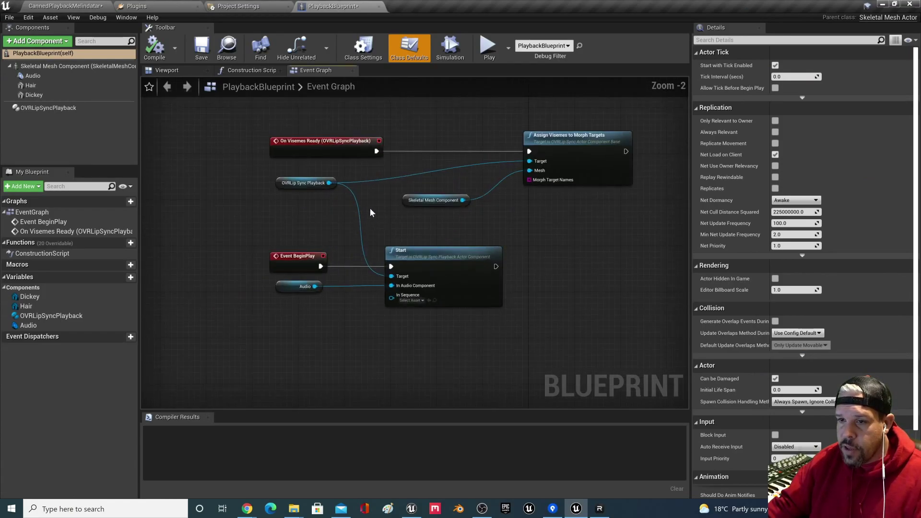
pyautogui.click(248, 72)
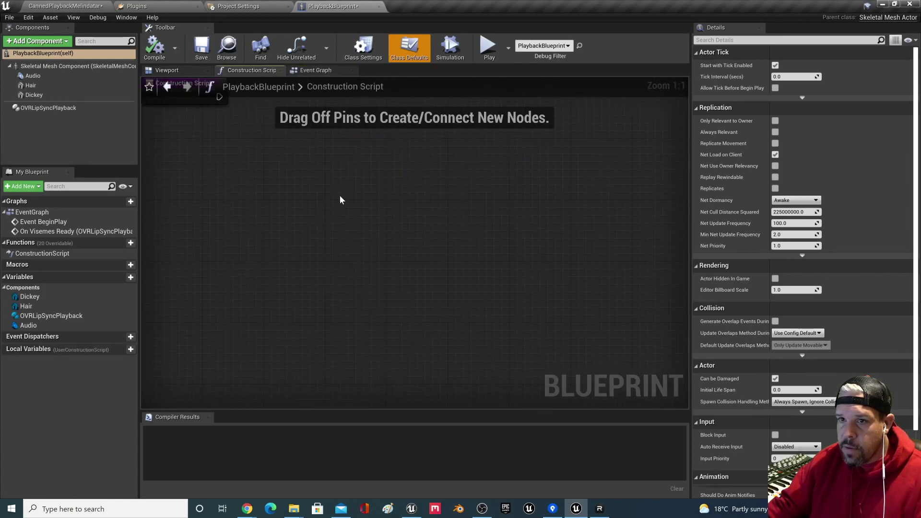
pyautogui.click(192, 72)
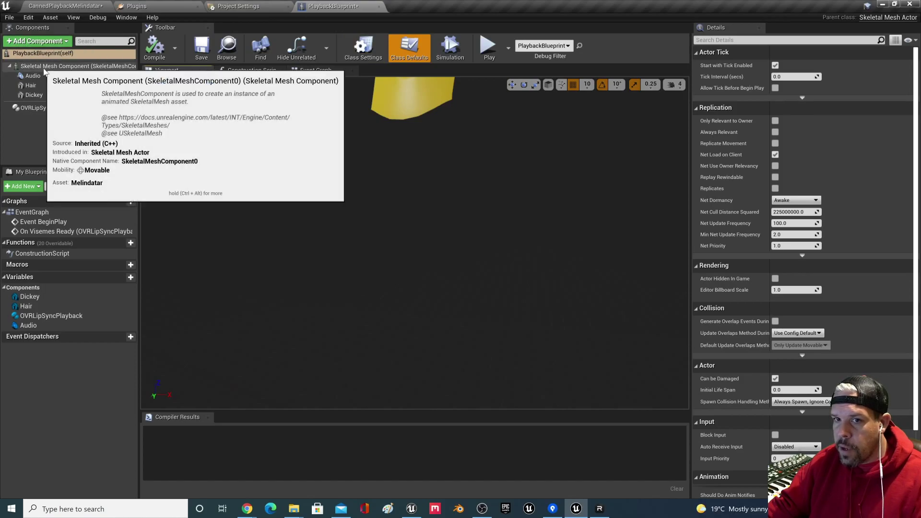
pyautogui.moveTo(395, 233); pyautogui.dragTo(403, 177, button='middle')
pyautogui.moveTo(395, 232); pyautogui.dragTo(394, 237)
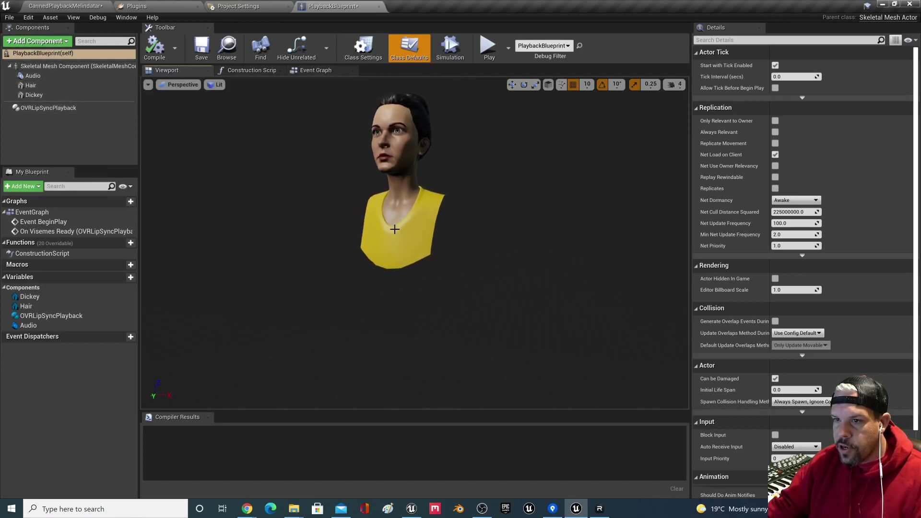
pyautogui.click(393, 193)
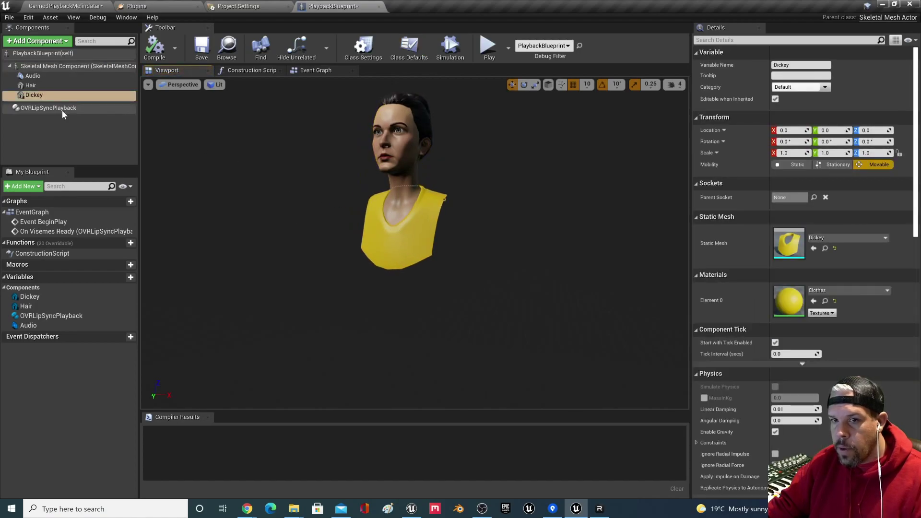
pyautogui.click(62, 110)
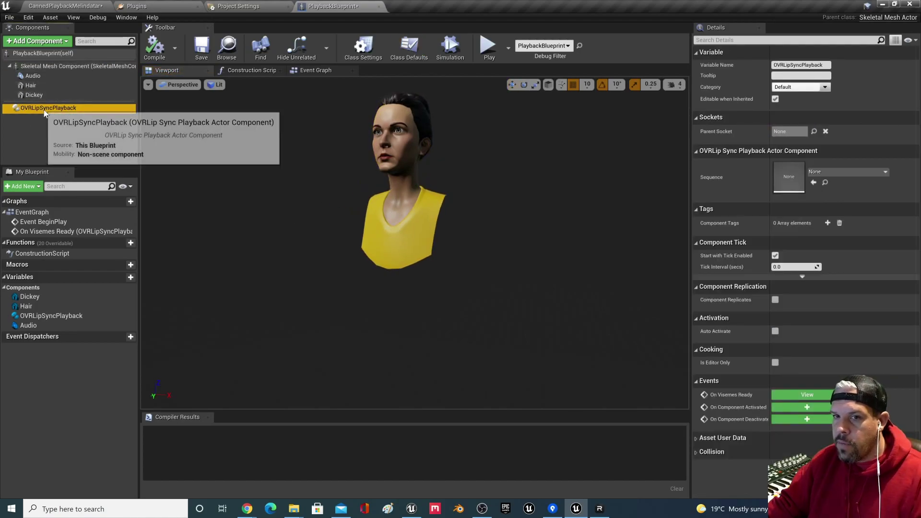
# Step: Review the Event Graph's Assign Visemes, Skeletal Mesh and OVRLipSyncPlayback nodes
pyautogui.click(312, 71)
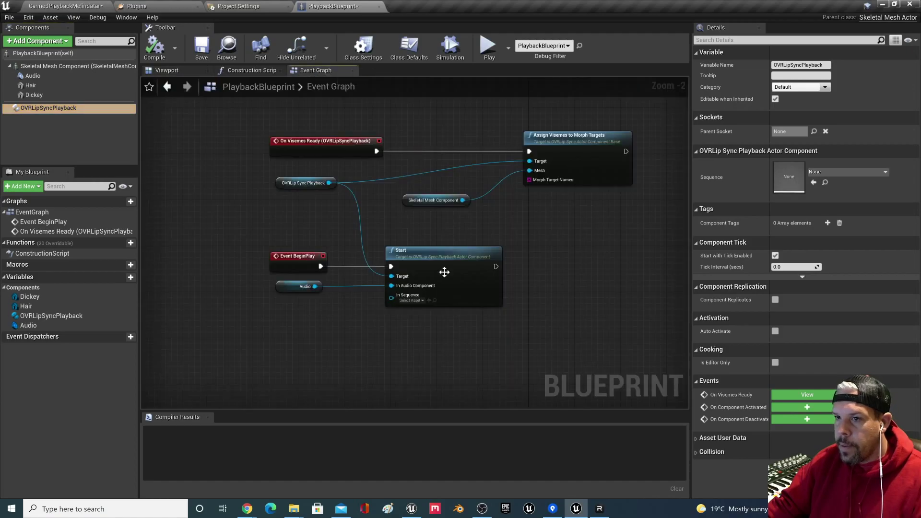
pyautogui.scroll(-3, 486, 234)
pyautogui.scroll(4, 494, 227)
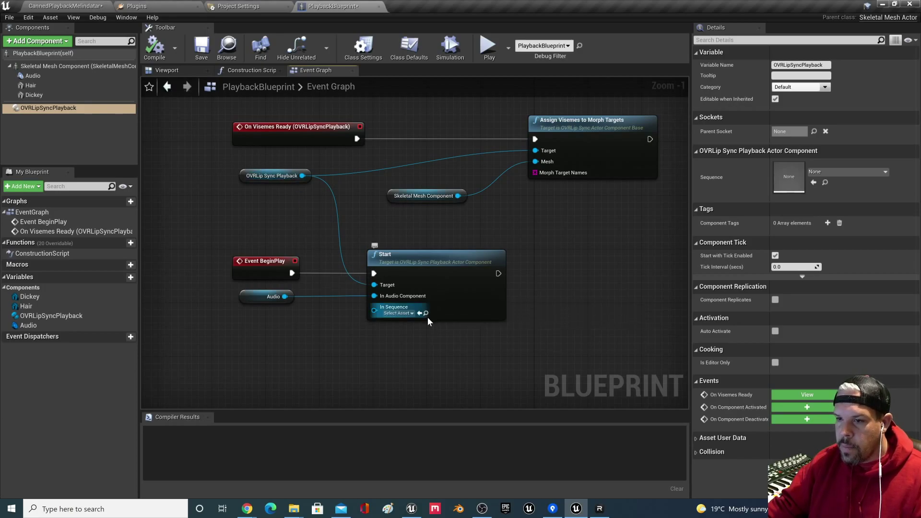
pyautogui.moveTo(598, 233); pyautogui.dragTo(540, 259, button='right')
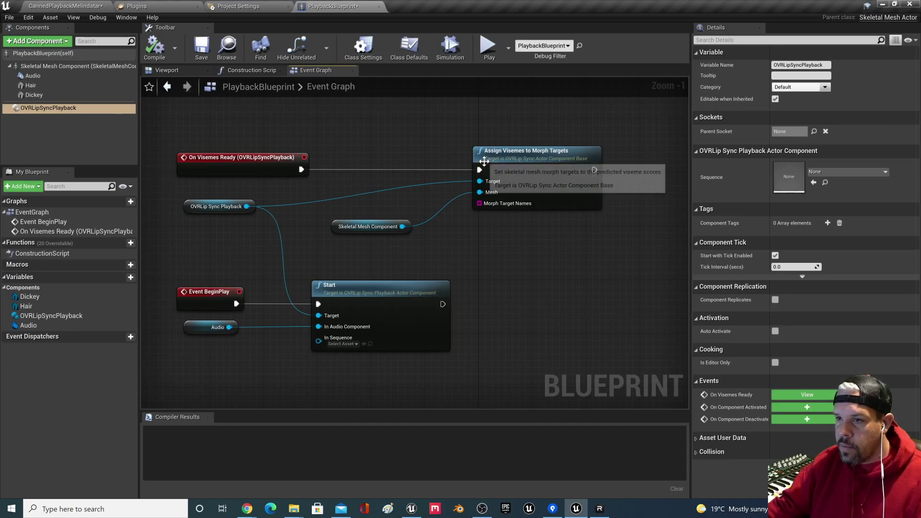
pyautogui.click(547, 157)
pyautogui.moveTo(547, 157); pyautogui.dragTo(541, 157)
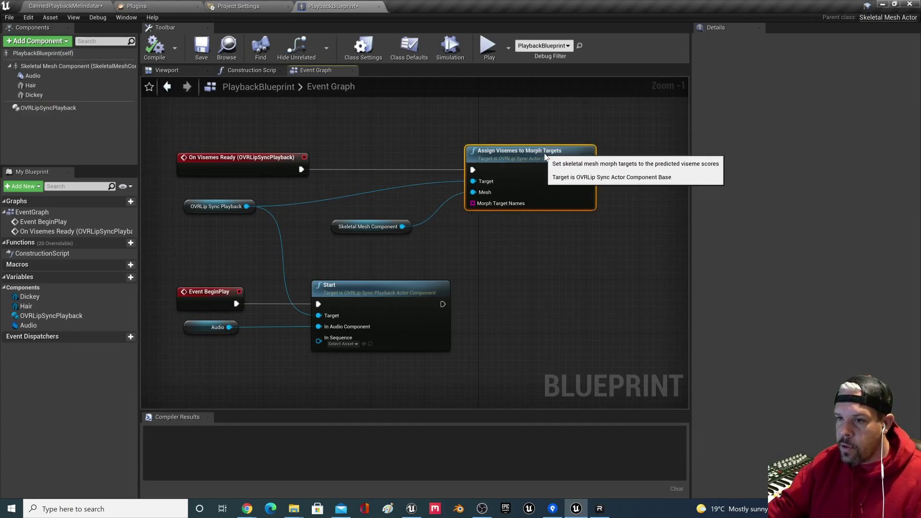
pyautogui.click(355, 227)
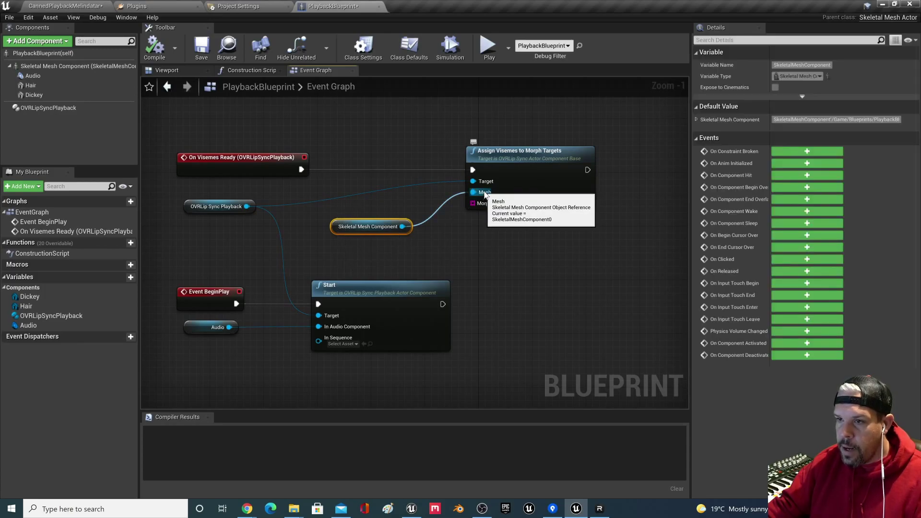
pyautogui.click(62, 66)
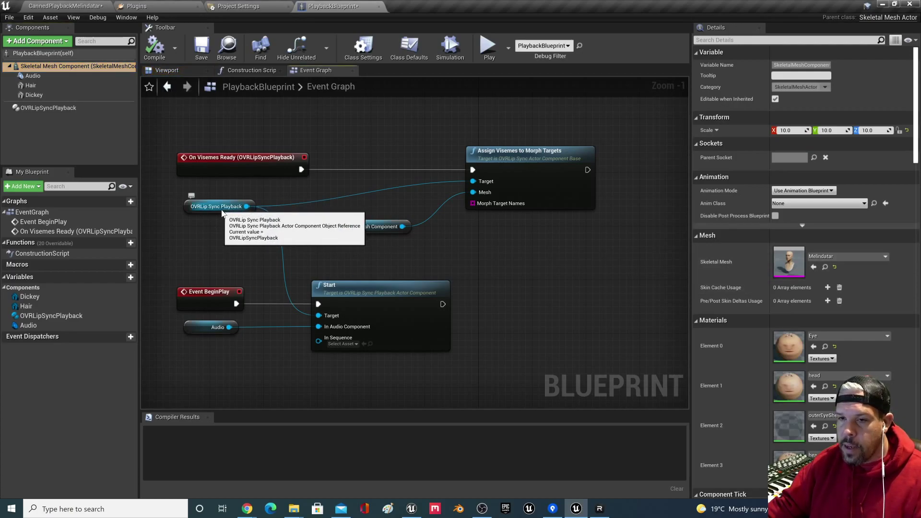
pyautogui.moveTo(163, 234); pyautogui.dragTo(163, 233)
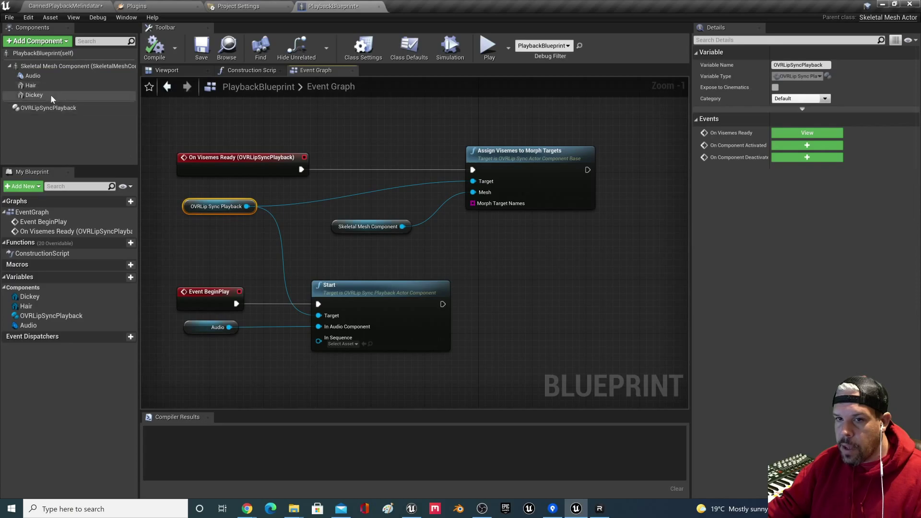
pyautogui.click(48, 108)
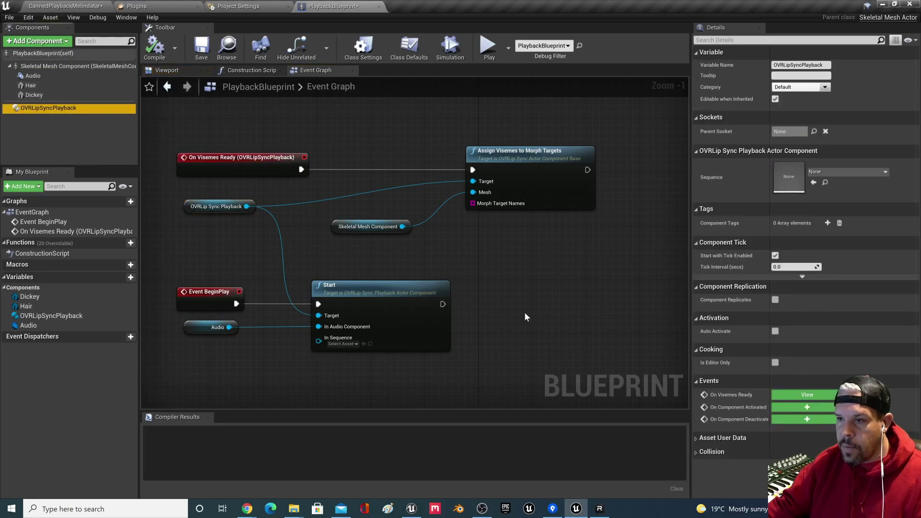
pyautogui.scroll(-3, 529, 292)
# Step: Compile and save the PlaybackBlueprint, returning to the CannedPlaybackMelindatar level
pyautogui.click(154, 47)
pyautogui.click(202, 47)
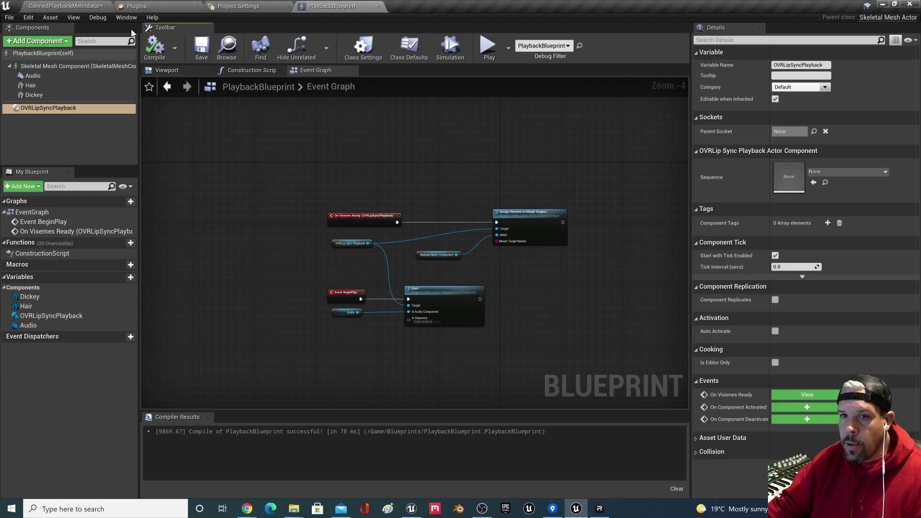
pyautogui.click(94, 5)
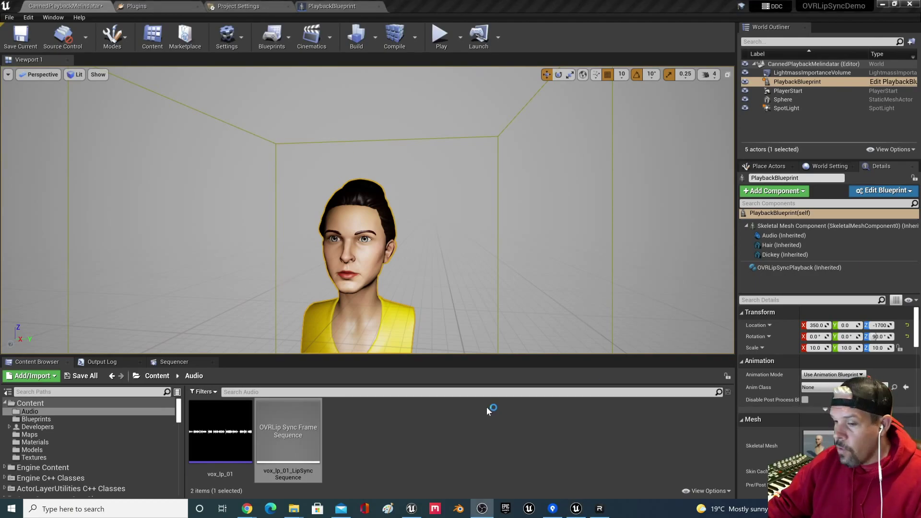
# Step: Bring up Quixel Bridge maximized and browse the locally downloaded MetaHumans
pyautogui.click(105, 508)
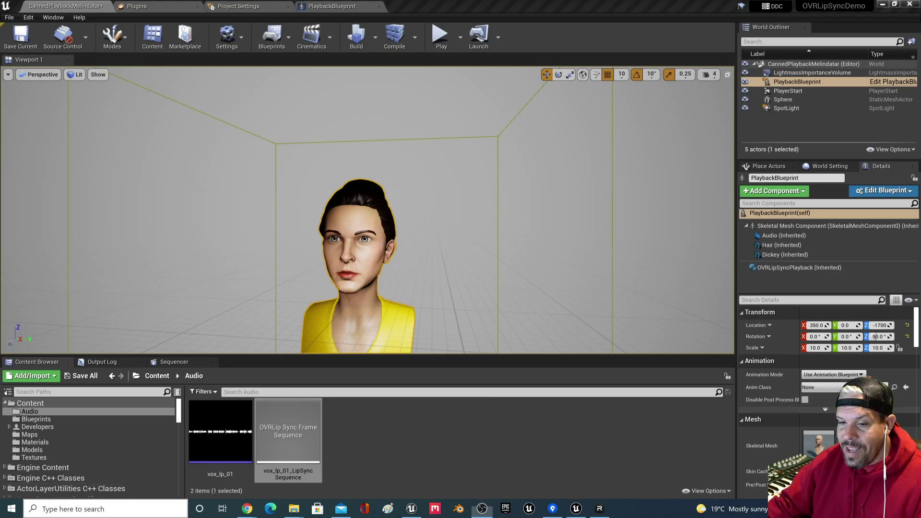
pyautogui.click(539, 119)
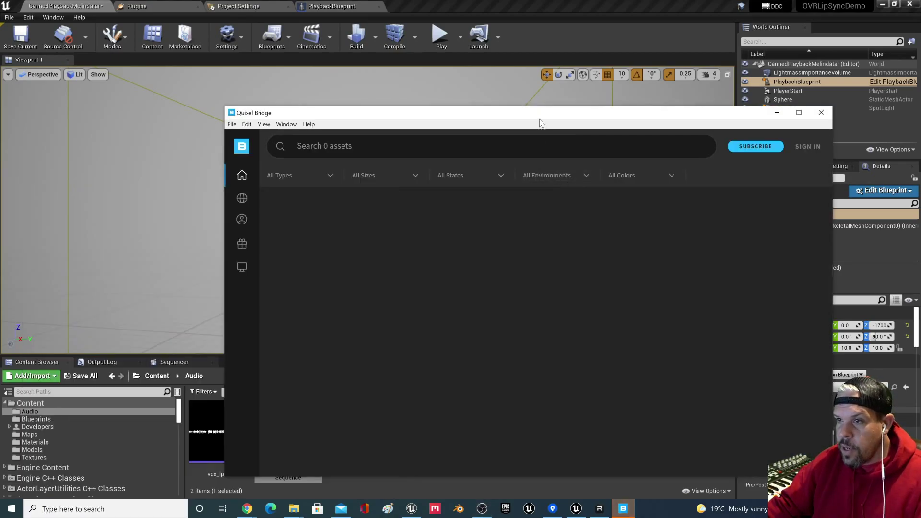
pyautogui.doubleClick(459, 116)
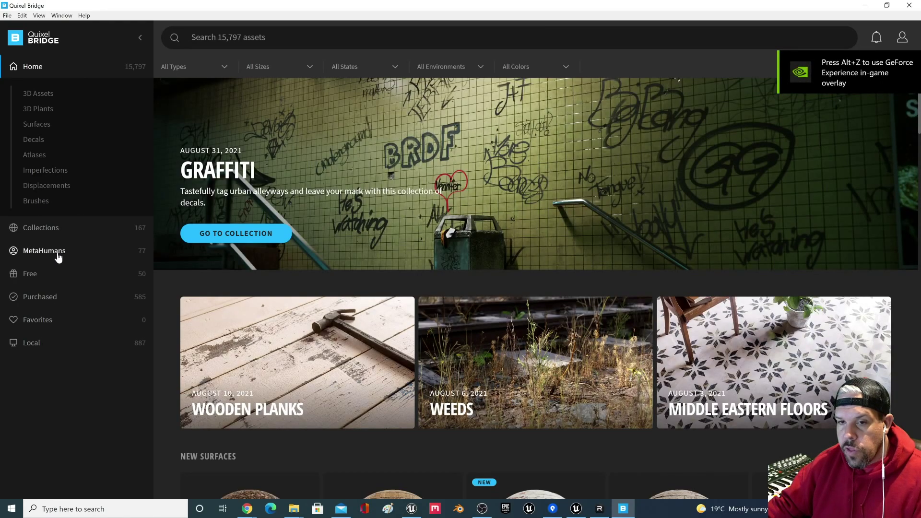
pyautogui.click(38, 344)
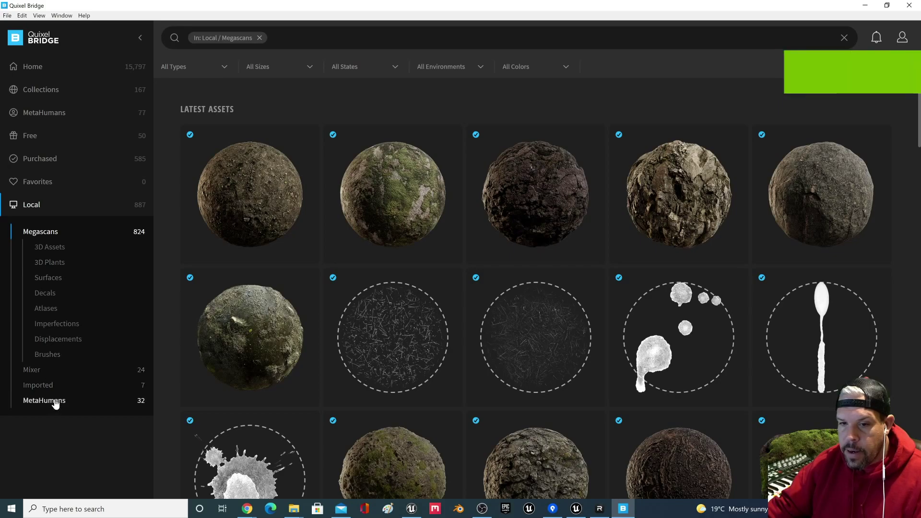
pyautogui.click(53, 400)
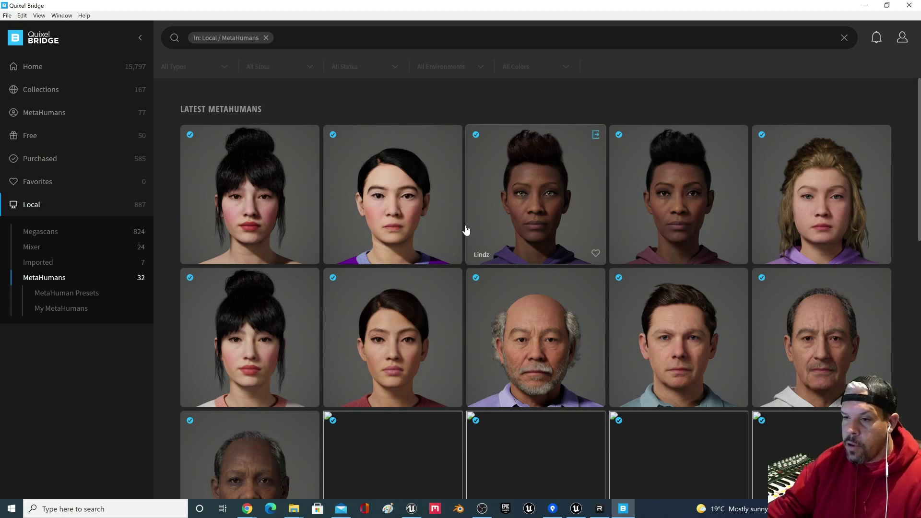
pyautogui.scroll(-7, 555, 254)
pyautogui.scroll(-6, 557, 252)
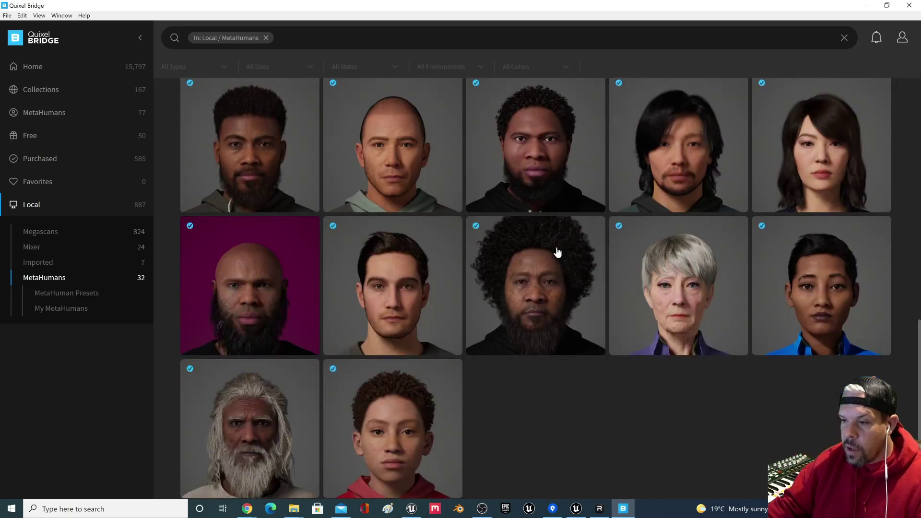
pyautogui.scroll(13, 593, 327)
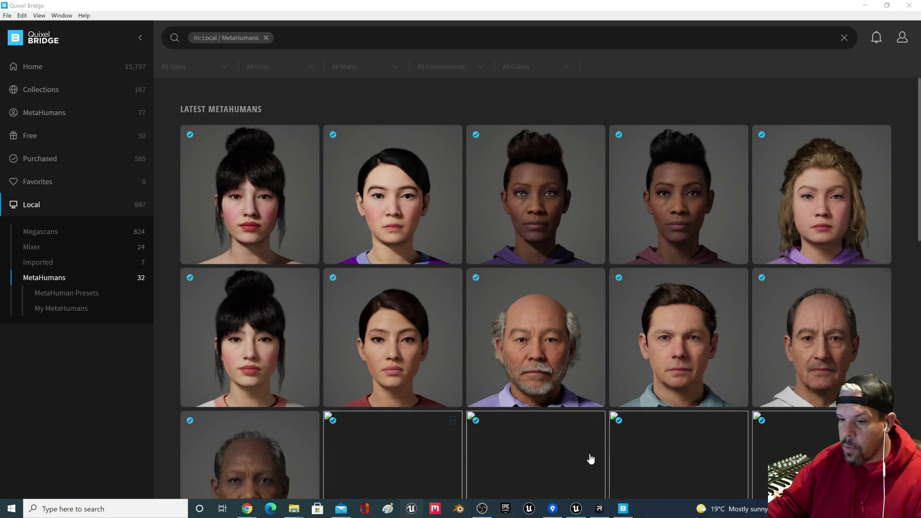
# Step: Export the Lindz MetaHuman to Unreal Engine and open Lindz's details
pyautogui.click(576, 509)
pyautogui.click(576, 510)
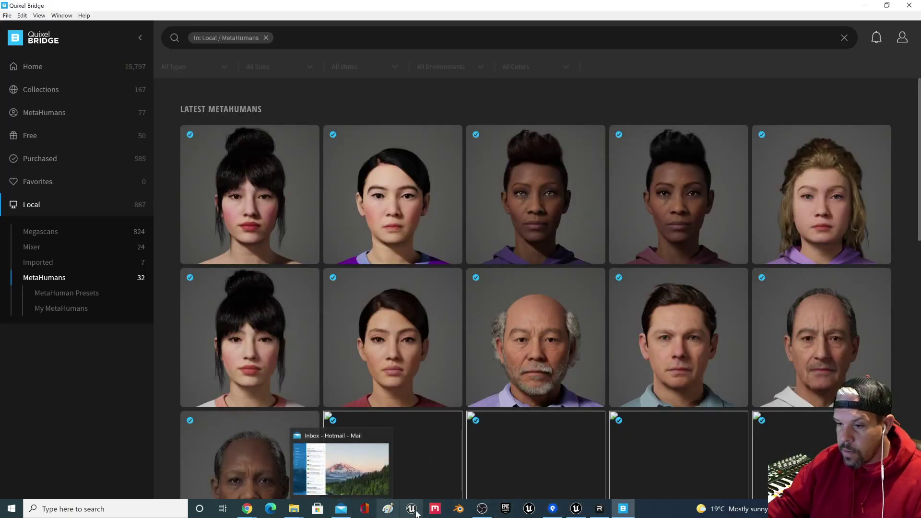
pyautogui.click(577, 510)
pyautogui.click(578, 509)
pyautogui.moveTo(595, 137)
pyautogui.click(596, 138)
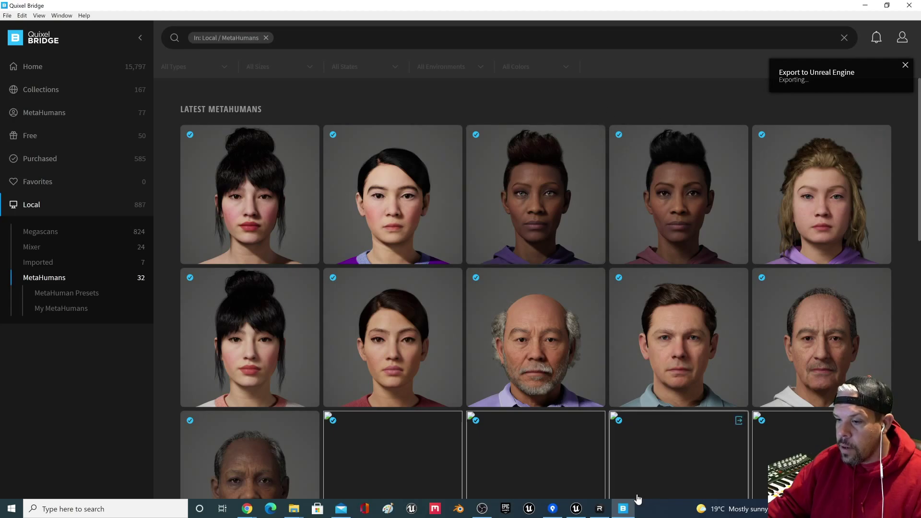
pyautogui.click(576, 509)
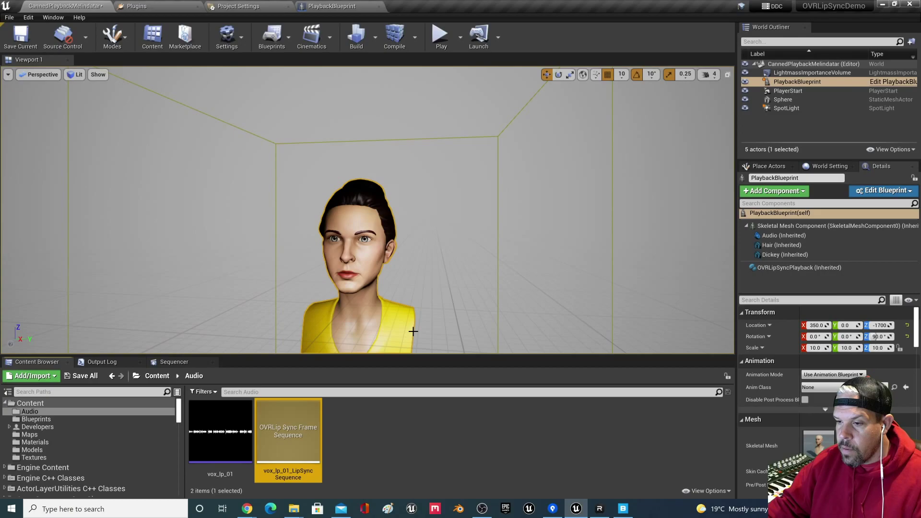
pyautogui.click(882, 4)
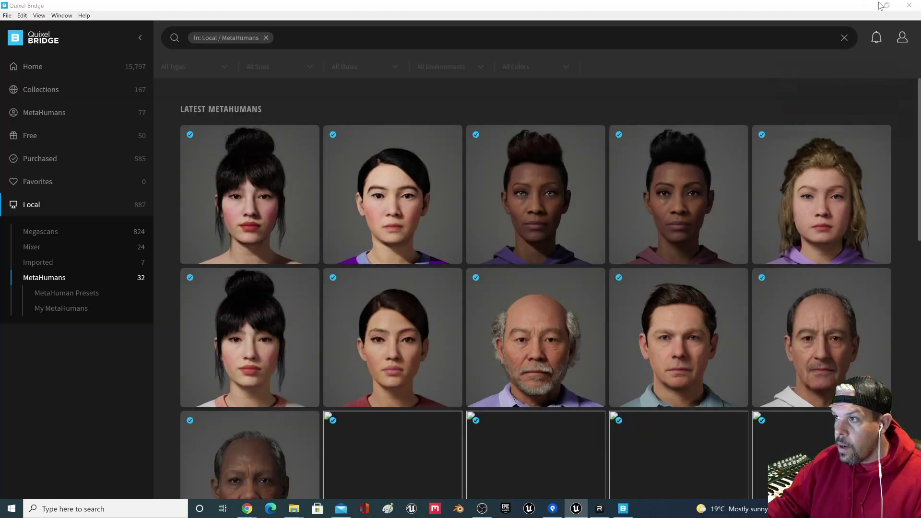
pyautogui.click(562, 180)
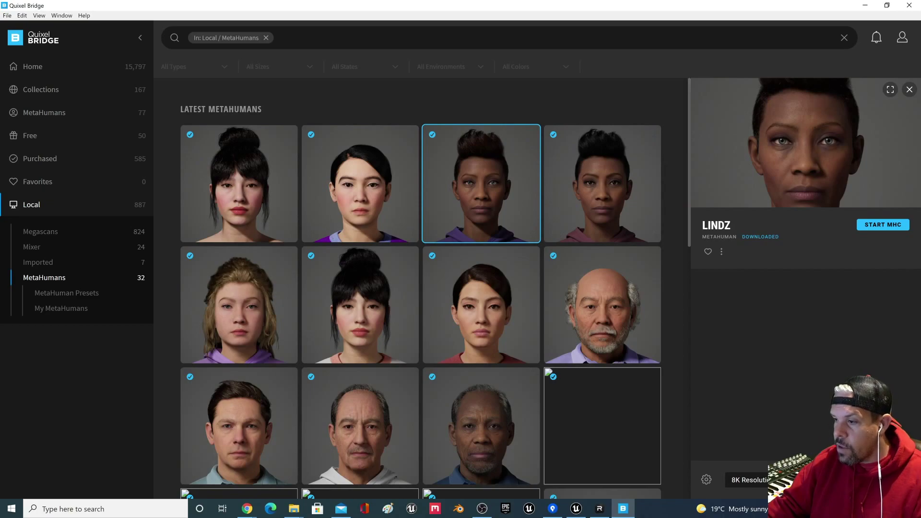
# Step: Set the export engine version to 4.27 in Export Settings
pyautogui.click(29, 15)
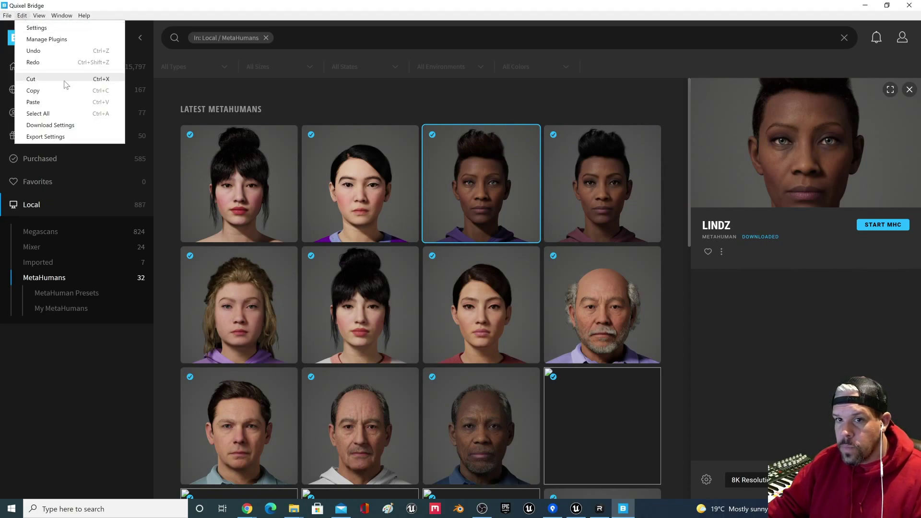
pyautogui.click(45, 137)
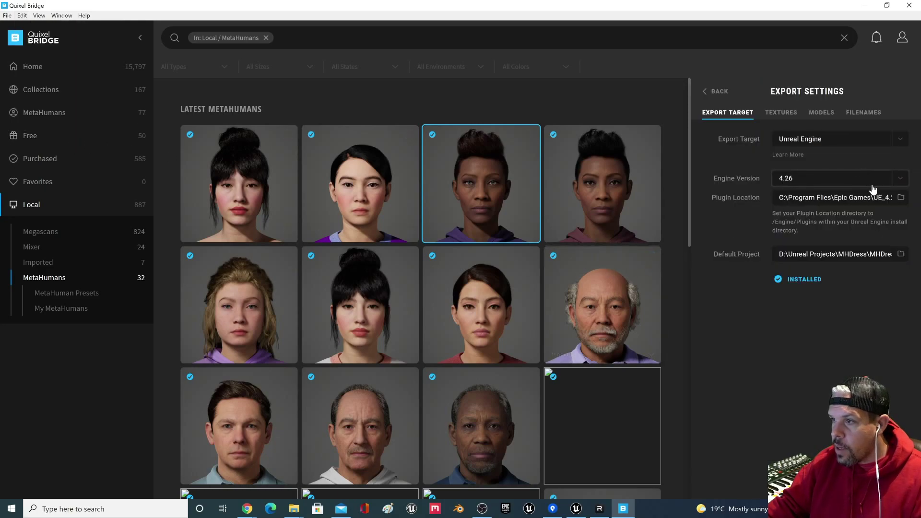
pyautogui.click(896, 185)
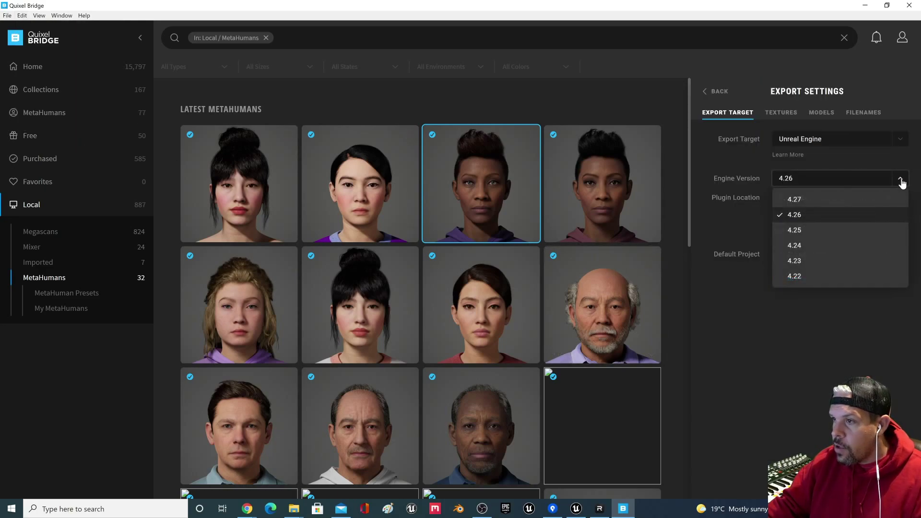
pyautogui.click(827, 201)
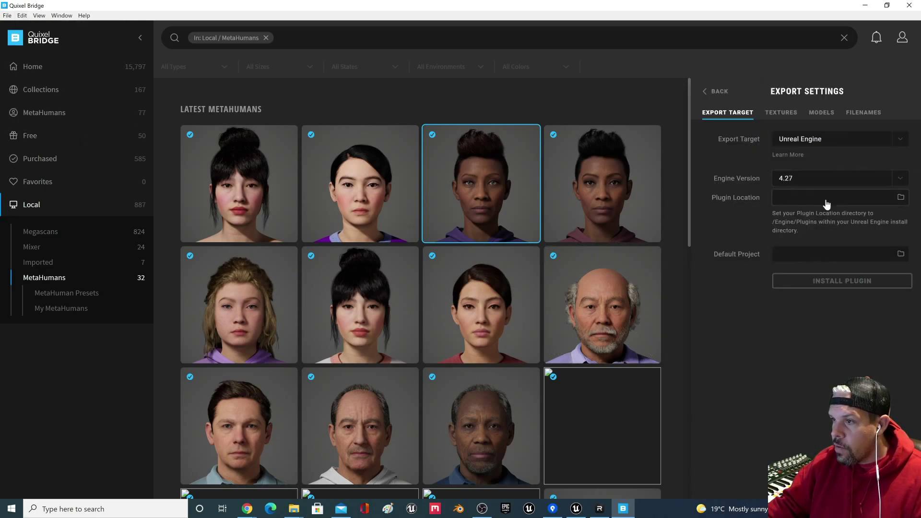
# Step: Set the plugin location to C:\Program Files\Epic Games\UE_4.27\Engine\Plugins
pyautogui.click(900, 197)
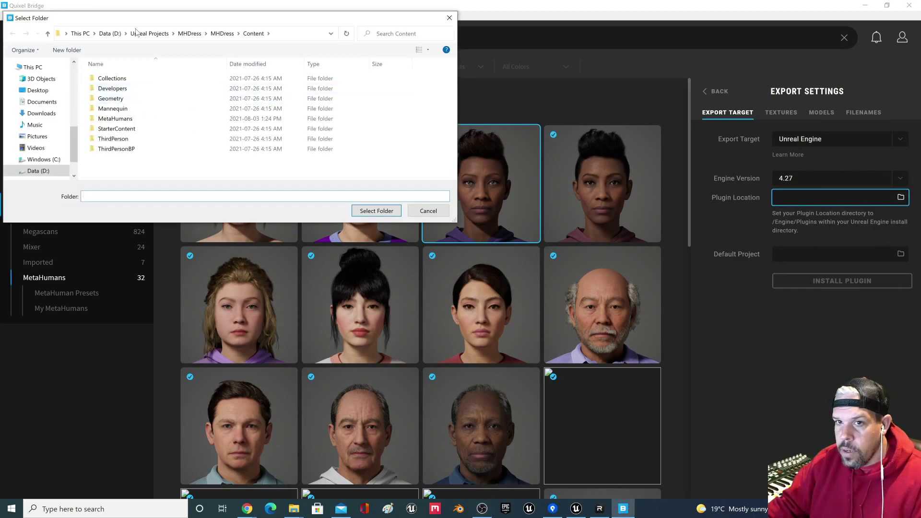
pyautogui.click(133, 187)
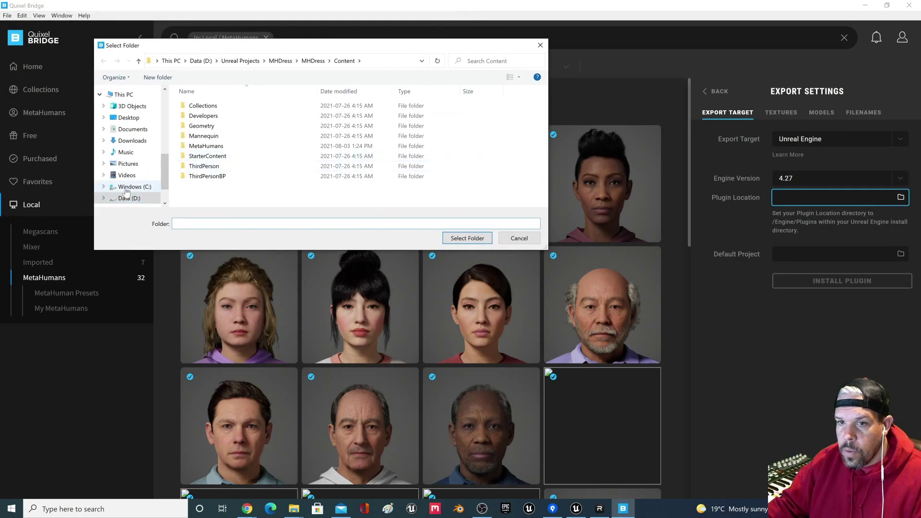
pyautogui.doubleClick(238, 154)
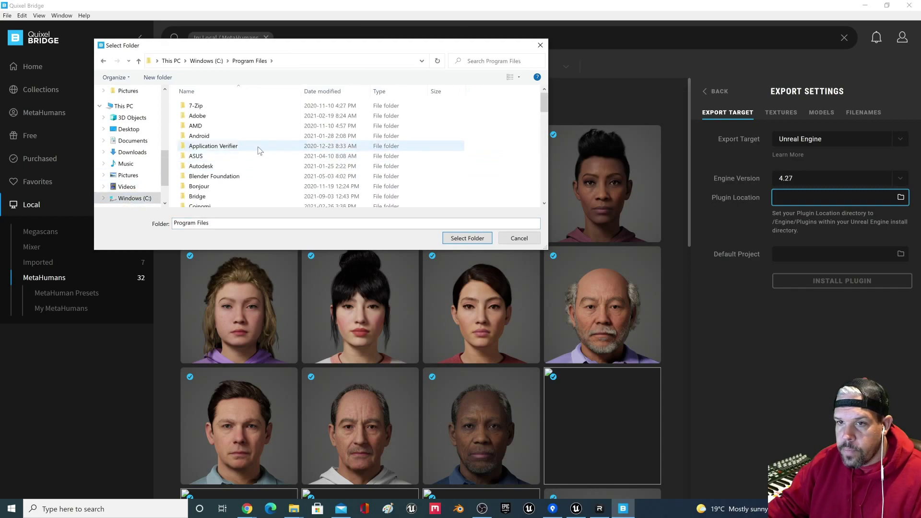
pyautogui.scroll(-1, 245, 139)
pyautogui.scroll(-2, 252, 162)
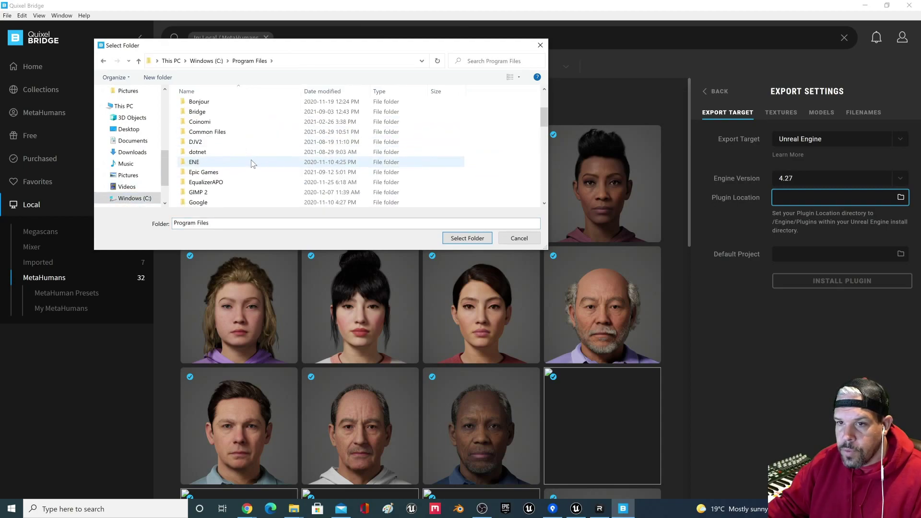
pyautogui.write('ep')
pyautogui.press('Return')
pyautogui.press('Down')
pyautogui.press('Down')
pyautogui.press('Down')
pyautogui.press('Return')
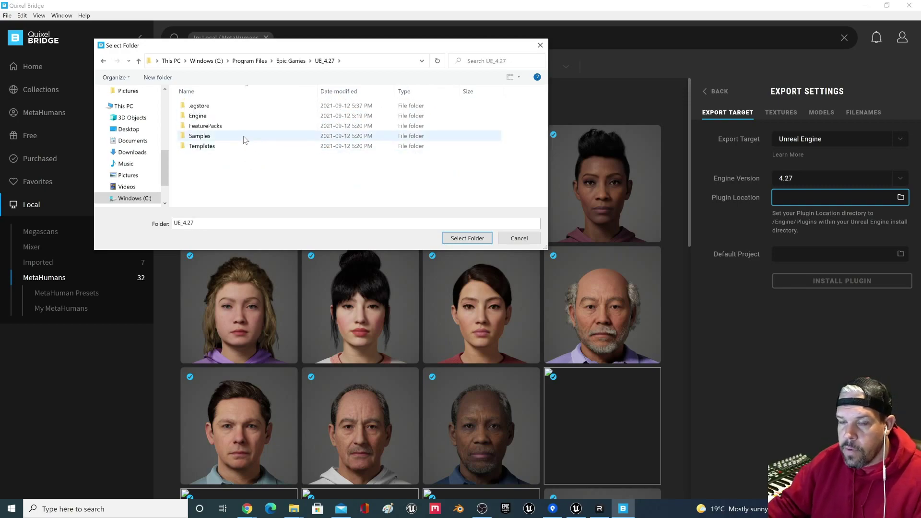
pyautogui.doubleClick(232, 118)
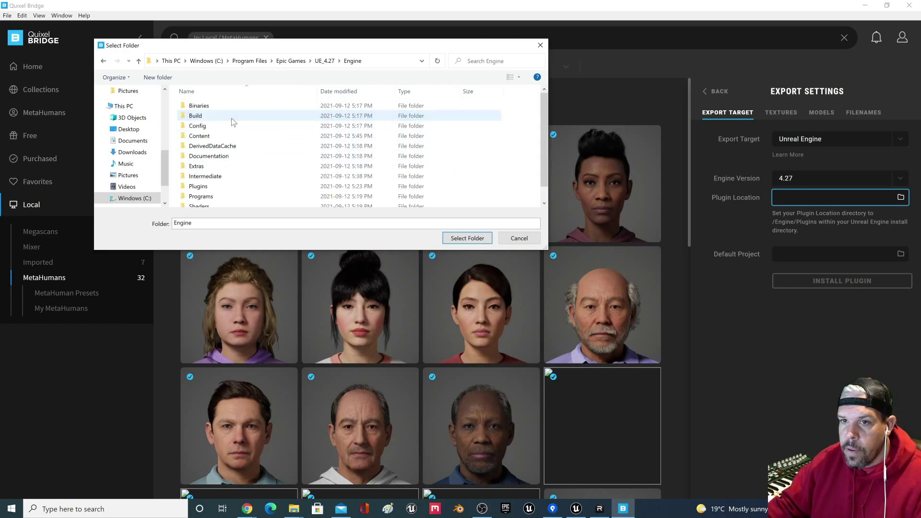
pyautogui.doubleClick(232, 187)
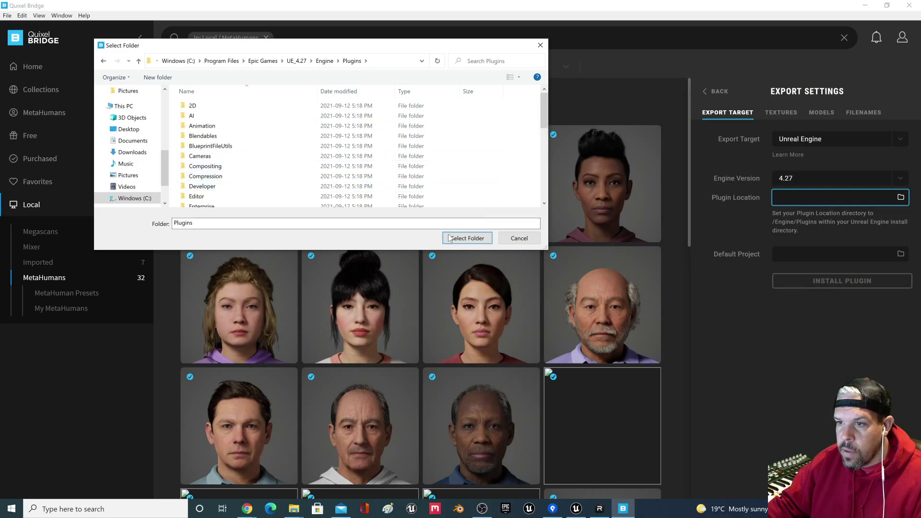
pyautogui.click(463, 239)
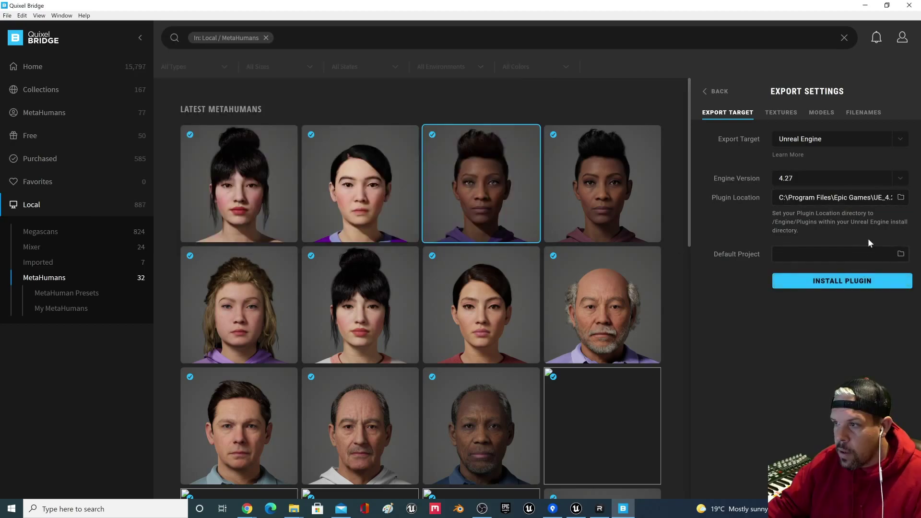
# Step: Set the default project to OVRLipSyncDemo427's Content folder and install the plugin
pyautogui.click(901, 255)
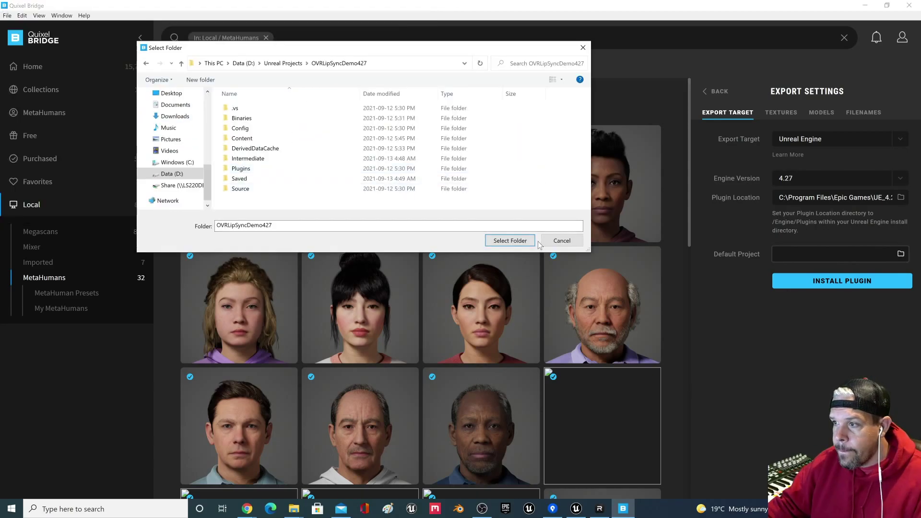
pyautogui.doubleClick(242, 139)
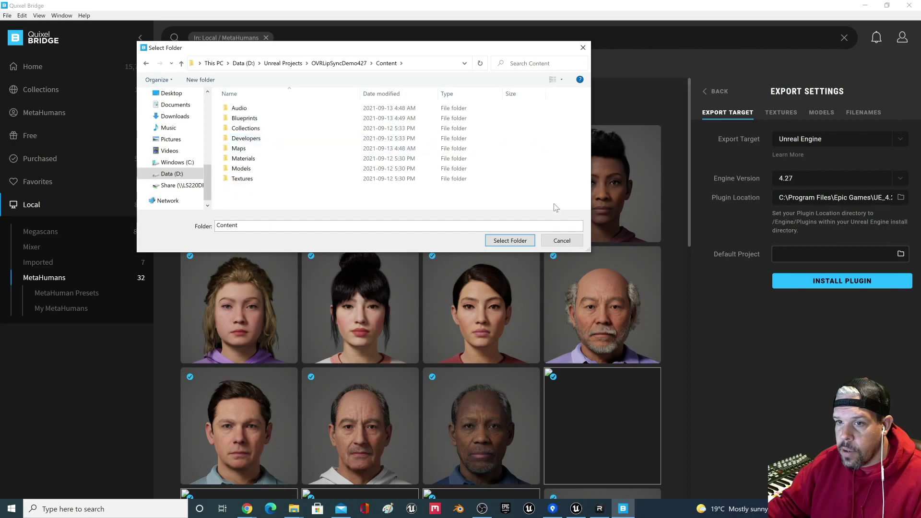
pyautogui.click(510, 241)
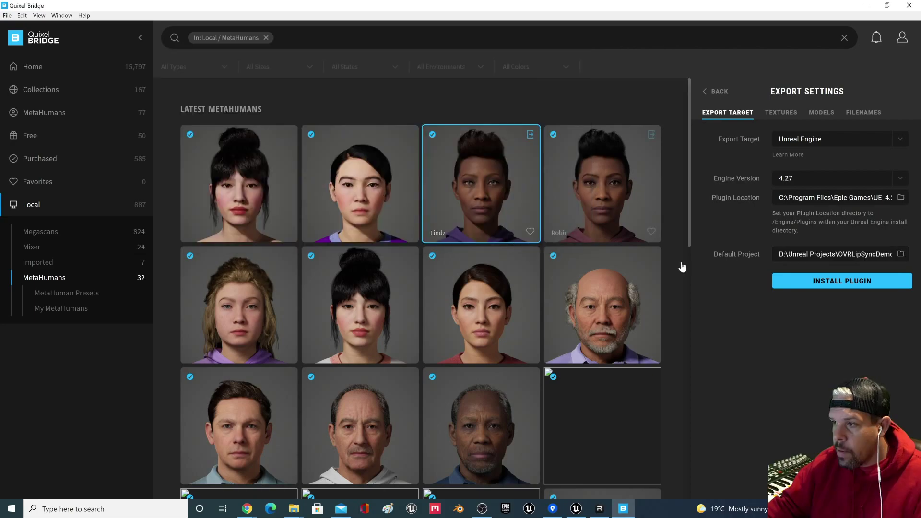
pyautogui.click(831, 283)
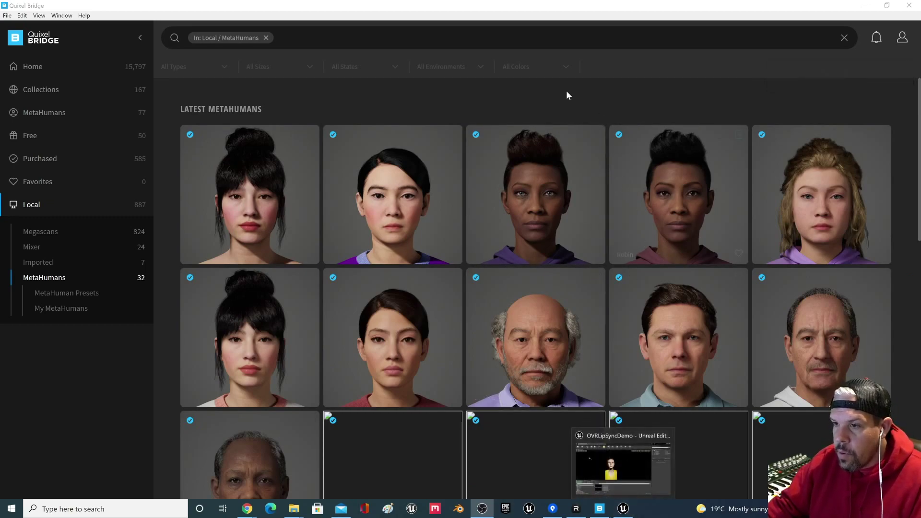
pyautogui.click(622, 510)
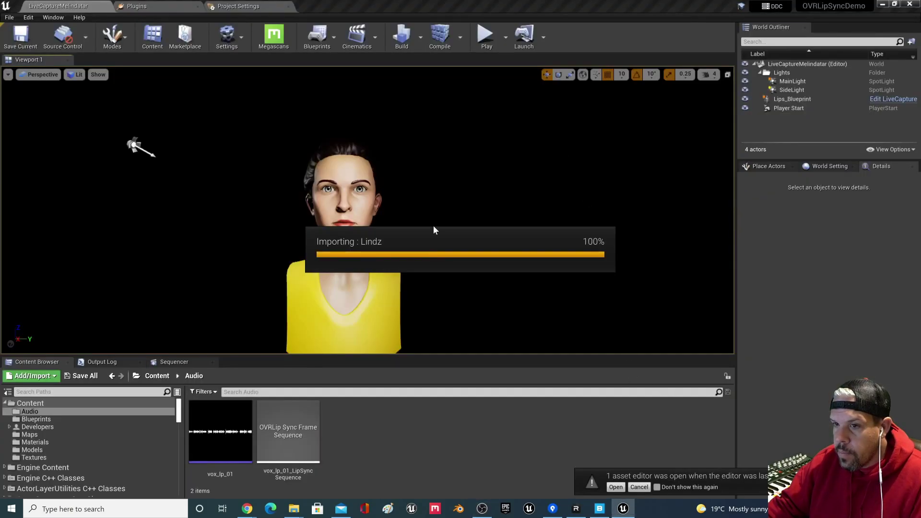
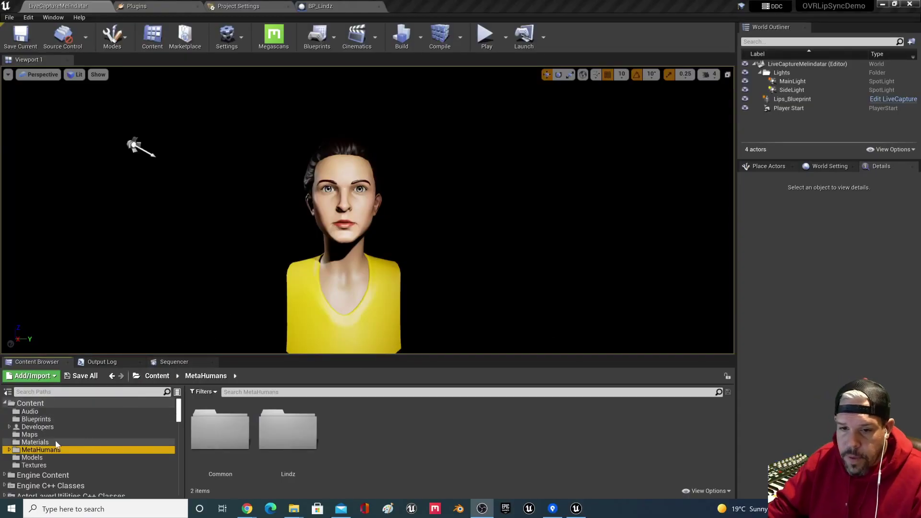
# Step: Open the BP_Lindz blueprint from Content > MetaHumans > Lindz and frame the character
pyautogui.doubleClick(56, 449)
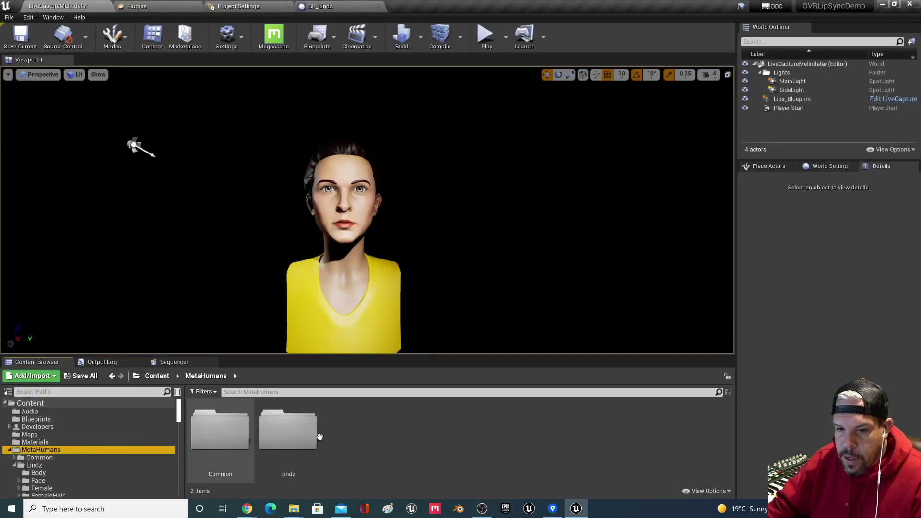
pyautogui.doubleClick(288, 432)
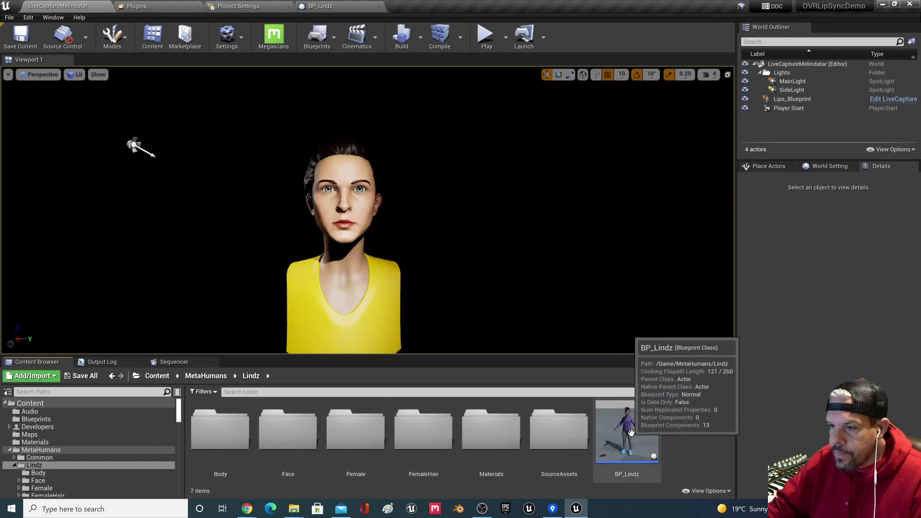
pyautogui.doubleClick(609, 451)
pyautogui.moveTo(510, 278); pyautogui.dragTo(507, 309, button='middle')
pyautogui.moveTo(511, 279); pyautogui.dragTo(512, 221)
pyautogui.moveTo(509, 274); pyautogui.dragTo(504, 307, button='middle')
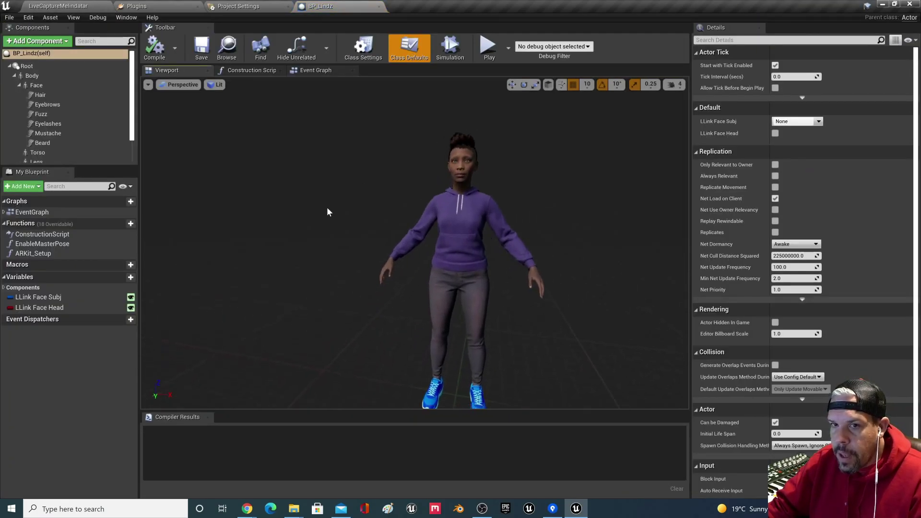
pyautogui.scroll(-2, 56, 162)
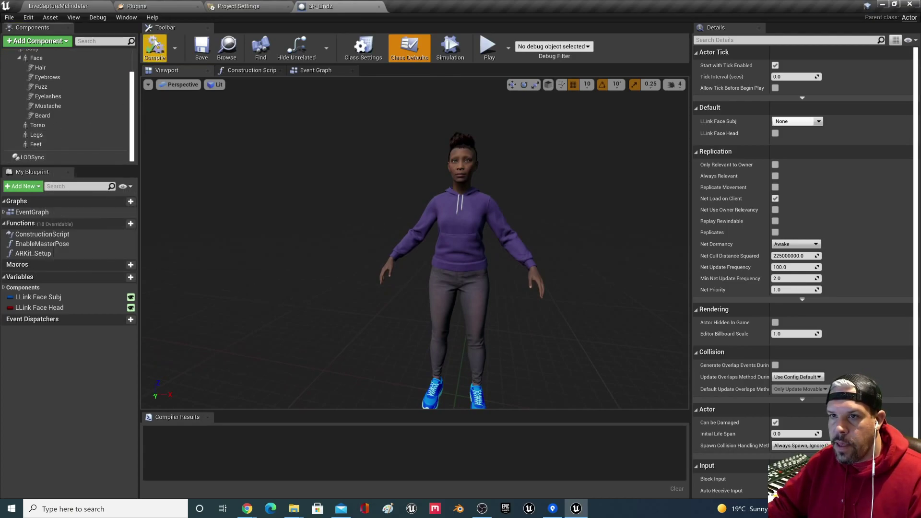
# Step: Add an OVRLip Sync Actor component to BP_Lindz, checking LiveCaptureBlueprint for reference
pyautogui.click(51, 41)
pyautogui.write('ovr')
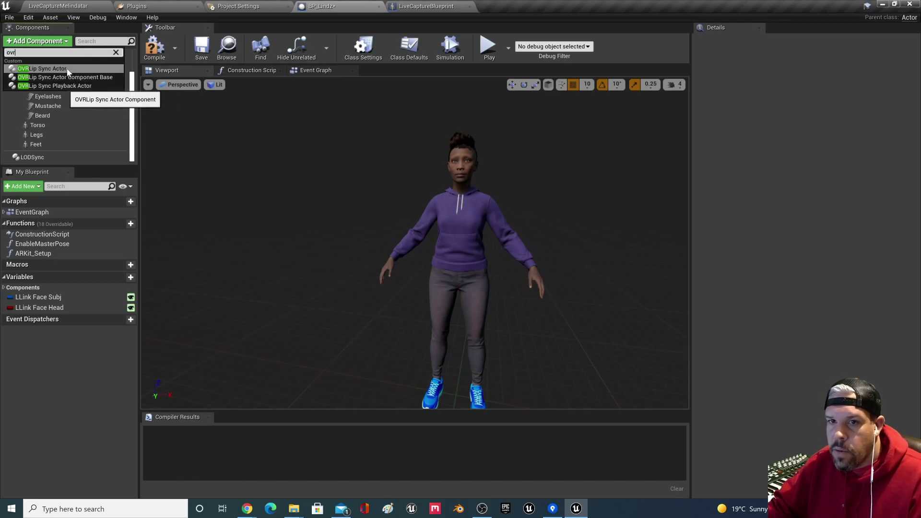
pyautogui.click(67, 69)
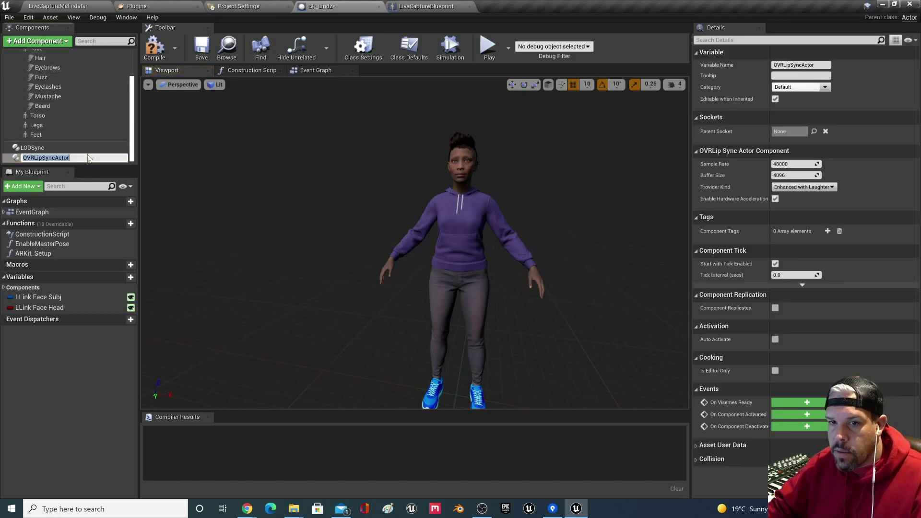
pyautogui.click(425, 6)
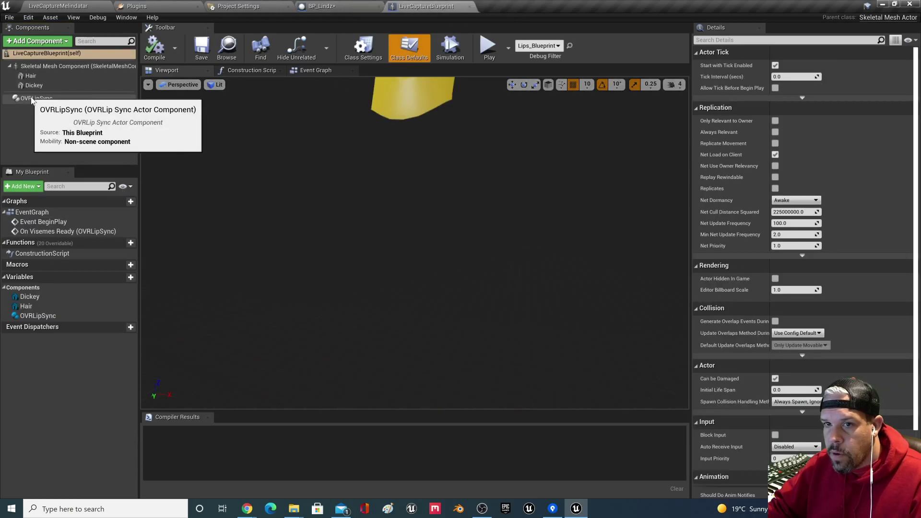
pyautogui.click(322, 6)
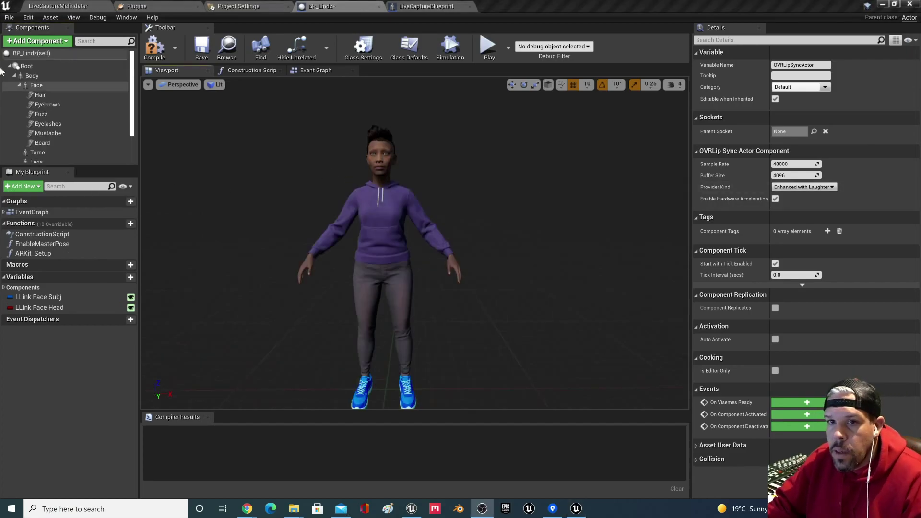
# Step: Add an Audio component to BP_Lindz, keeping its default name
pyautogui.click(19, 85)
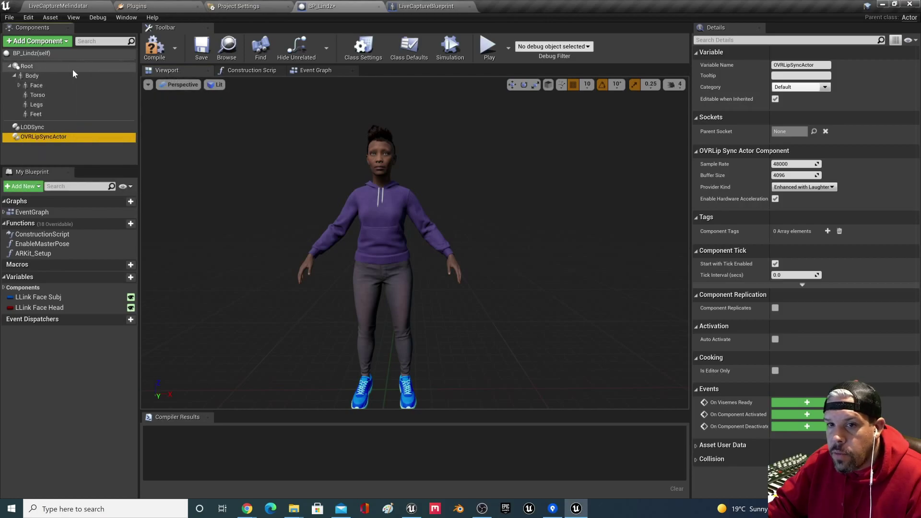
pyautogui.click(57, 42)
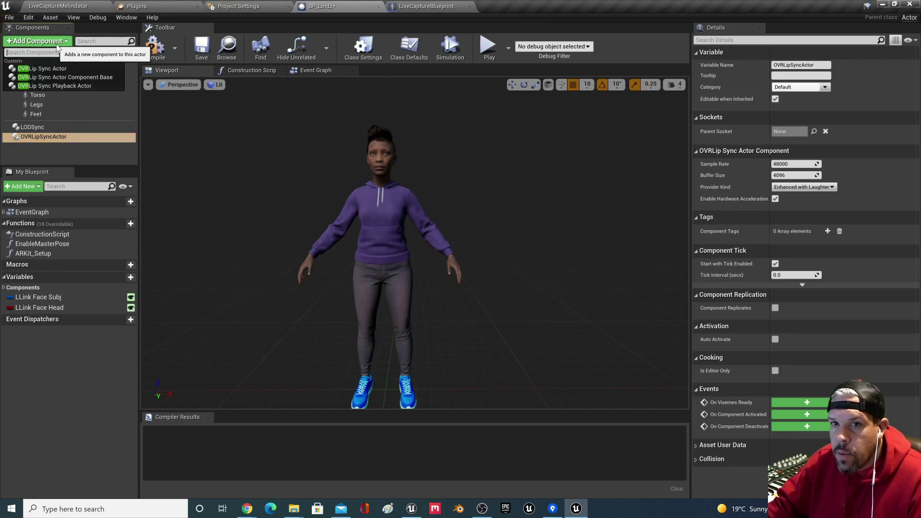
pyautogui.write('audio')
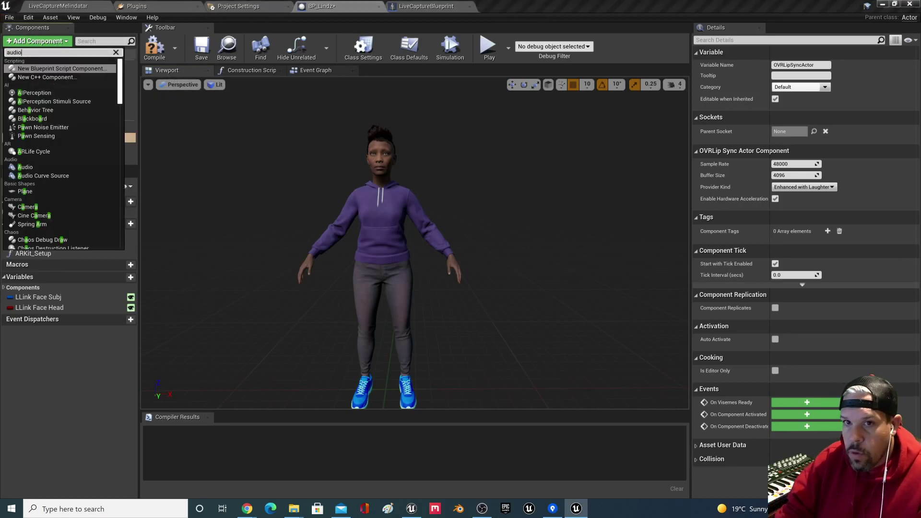
pyautogui.click(25, 68)
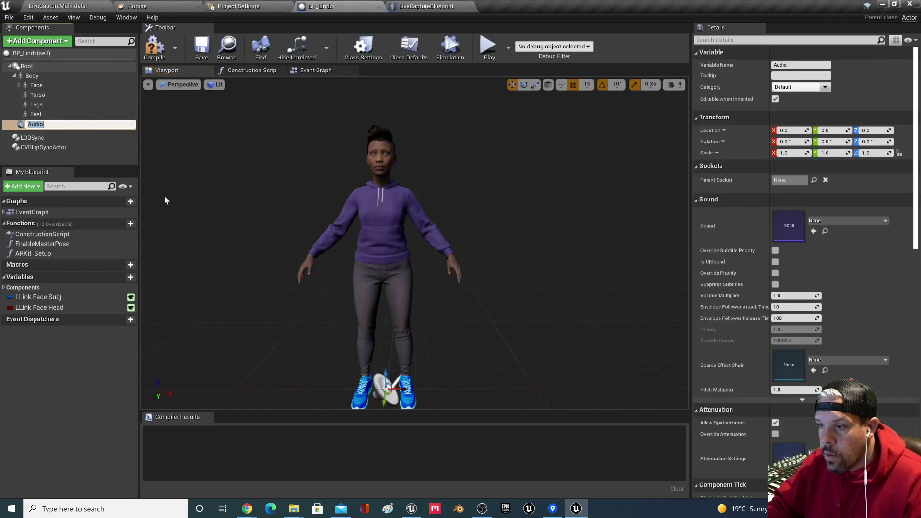
pyautogui.press('Return')
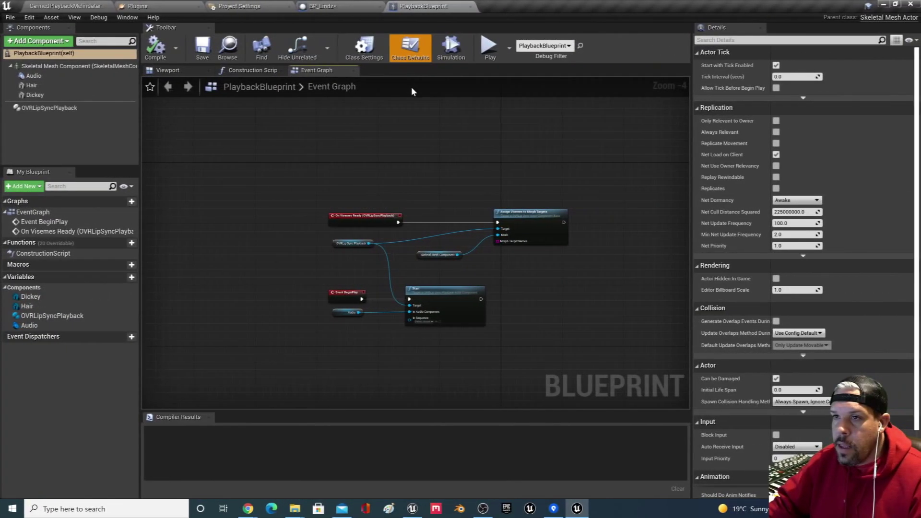
# Step: Review the Start node in the PlaybackBlueprint Event Graph for reference
pyautogui.click(78, 5)
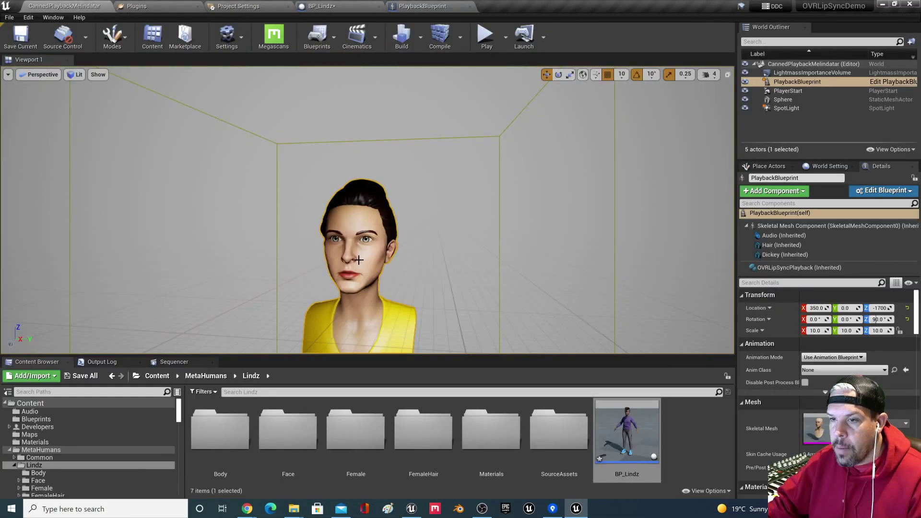
pyautogui.click(423, 6)
pyautogui.scroll(2, 481, 201)
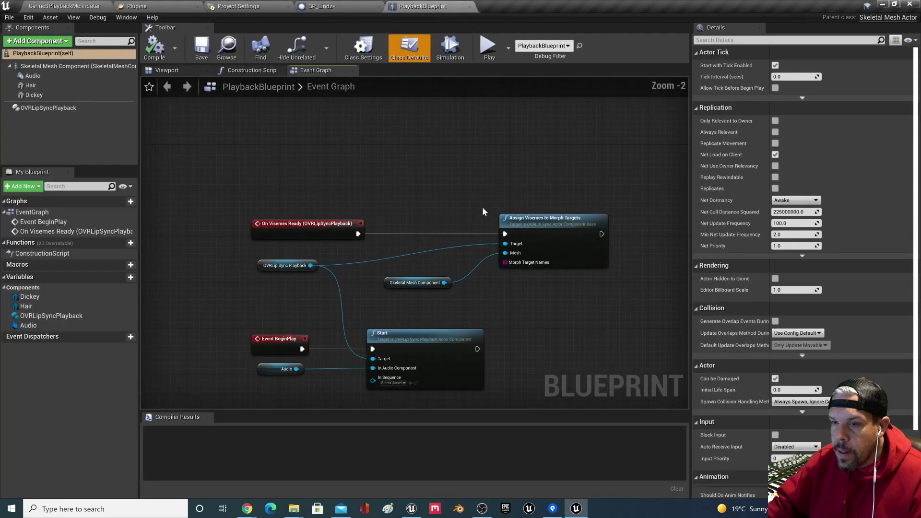
pyautogui.moveTo(427, 262); pyautogui.dragTo(451, 193, button='right')
pyautogui.scroll(1, 520, 228)
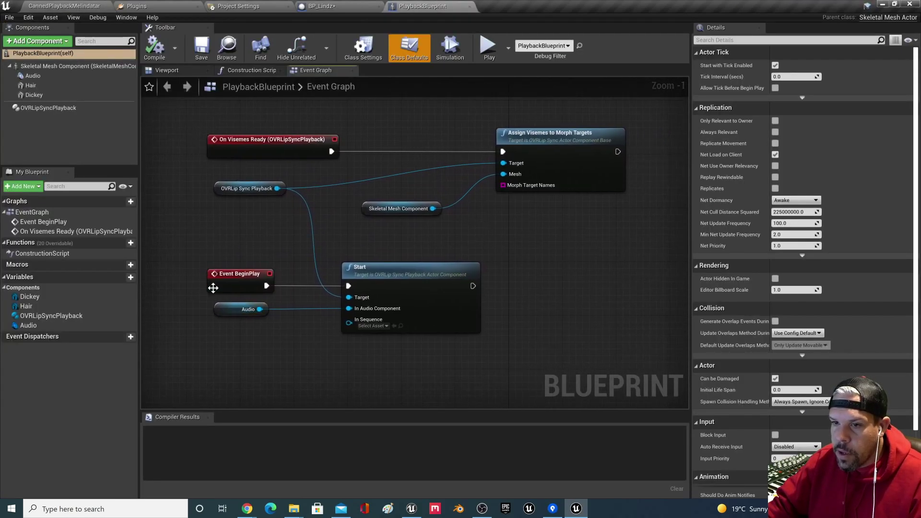
pyautogui.moveTo(485, 262); pyautogui.dragTo(318, 367)
pyautogui.click(505, 273)
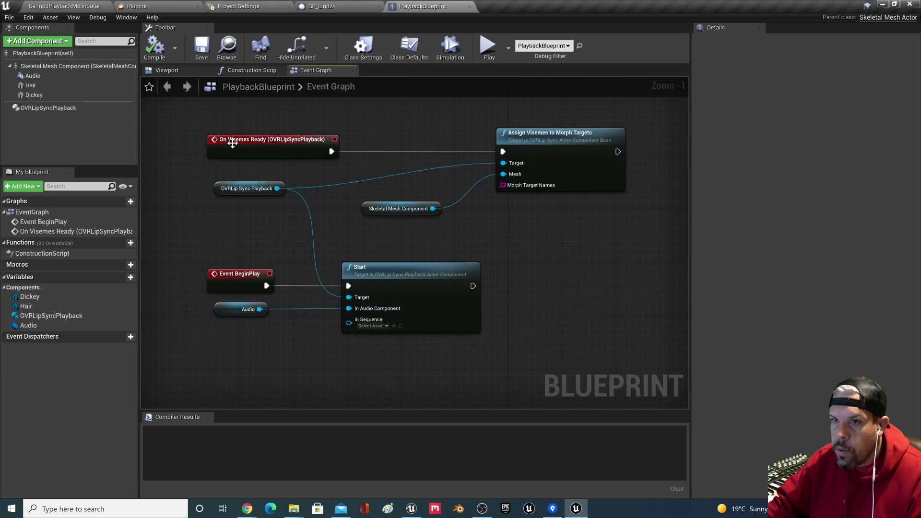
# Step: Place an OVRLipSyncActor reference in BP_Lindz's Event Graph and wire a Start node to it
pyautogui.click(321, 9)
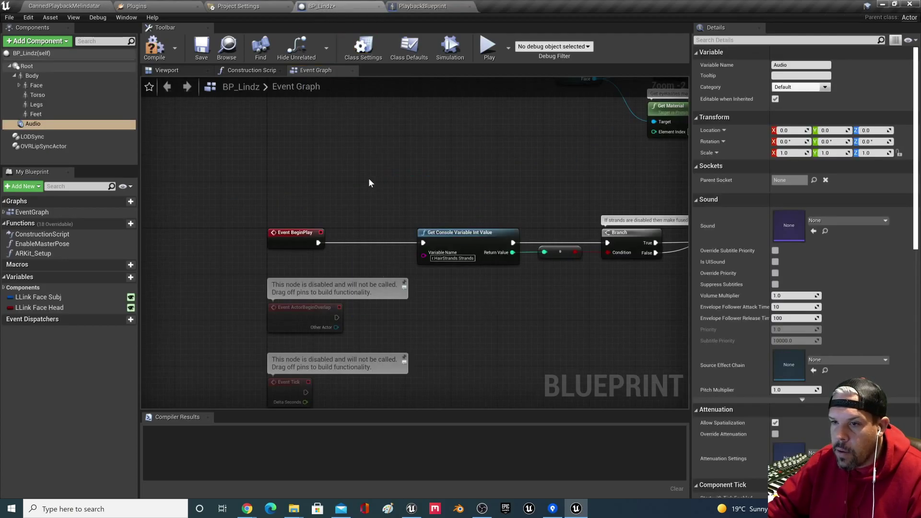
pyautogui.moveTo(46, 146); pyautogui.dragTo(283, 146)
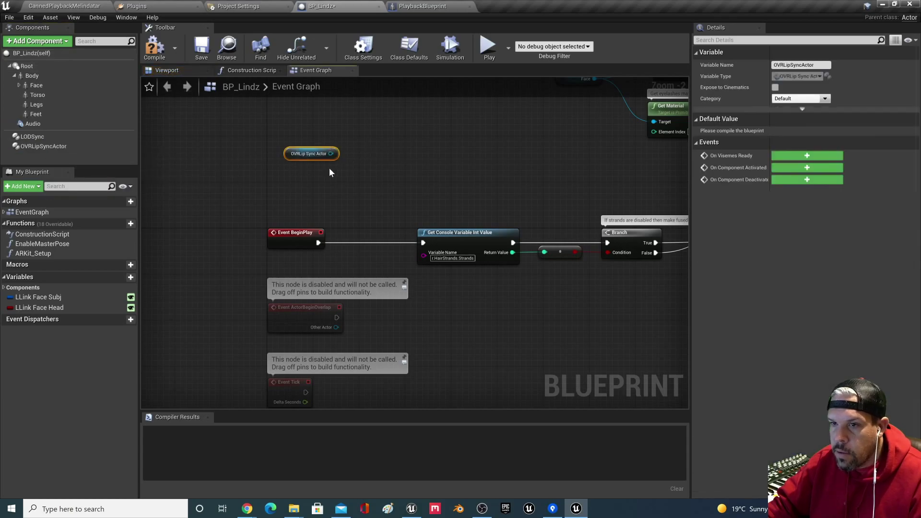
pyautogui.click(413, 6)
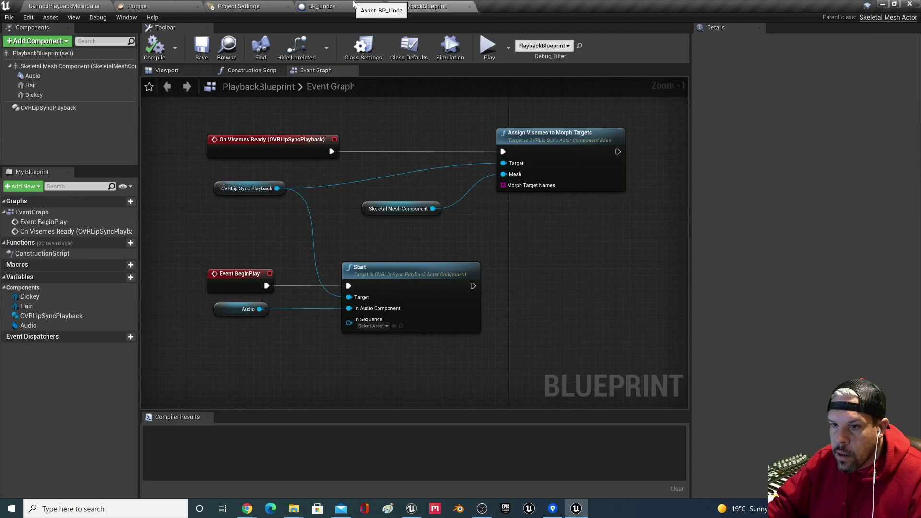
pyautogui.click(354, 5)
pyautogui.moveTo(328, 154); pyautogui.dragTo(362, 159)
pyautogui.write('start')
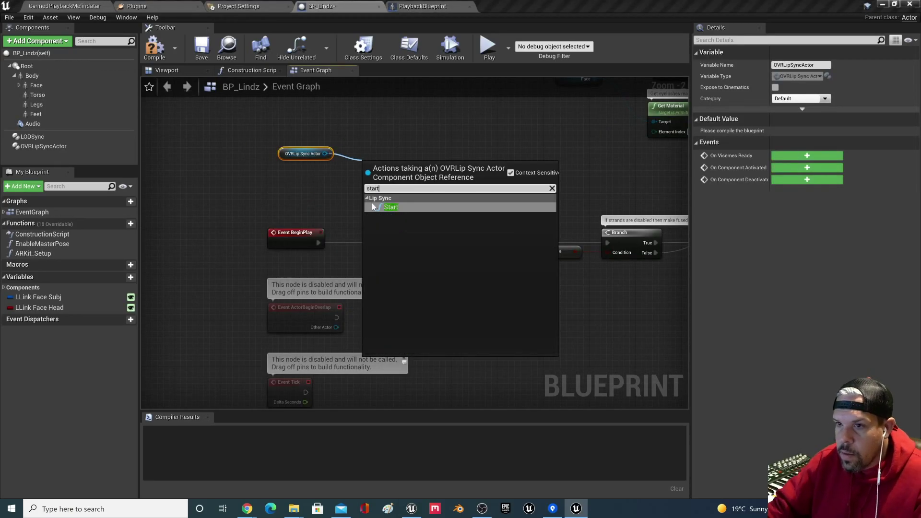
pyautogui.click(386, 207)
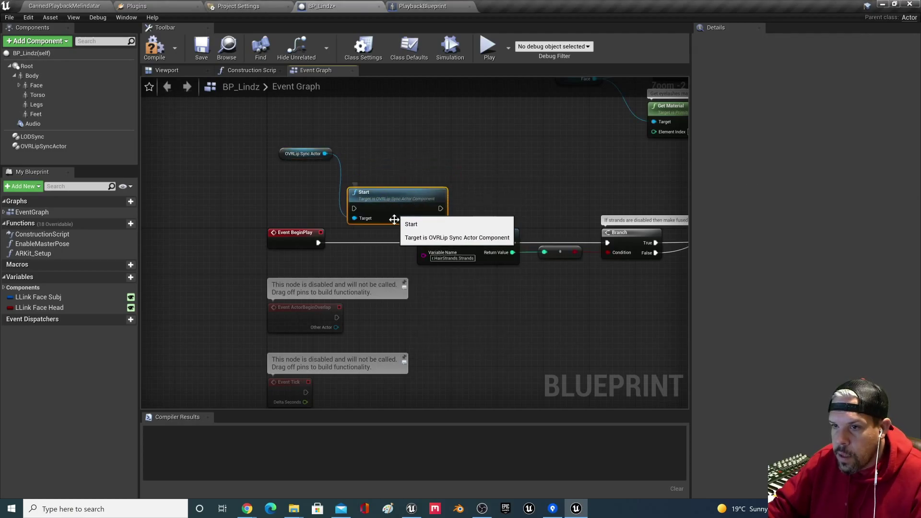
# Step: Recheck the PlaybackBlueprint graph, then delete the OVRLip Sync Actor and Start nodes from BP_Lindz
pyautogui.click(410, 6)
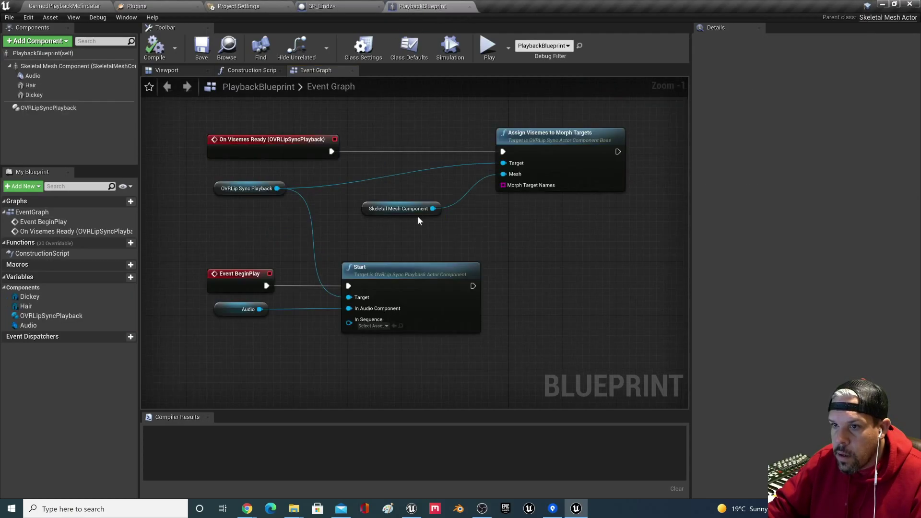
pyautogui.scroll(1, 404, 335)
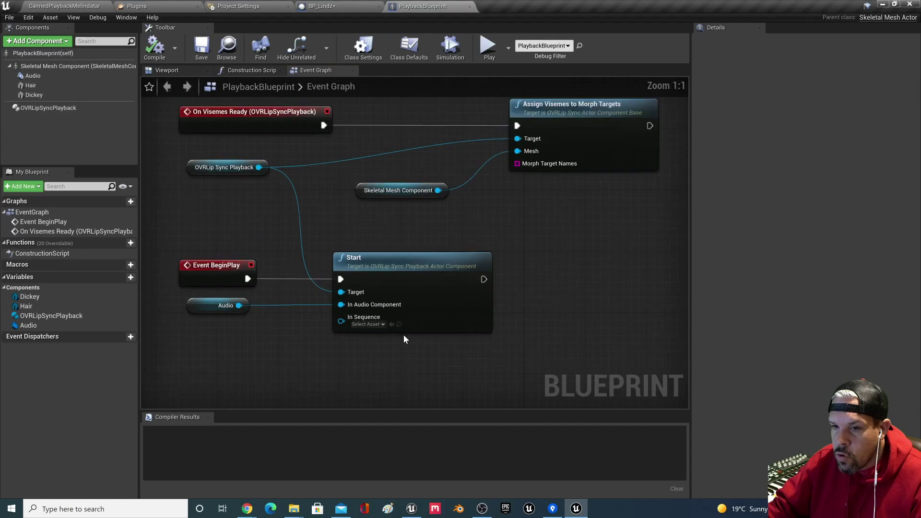
pyautogui.scroll(-1, 406, 333)
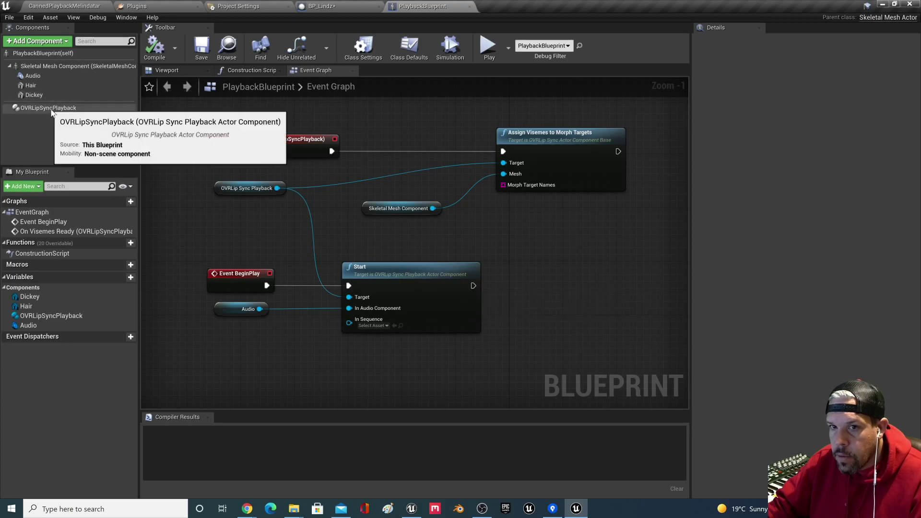
pyautogui.click(317, 6)
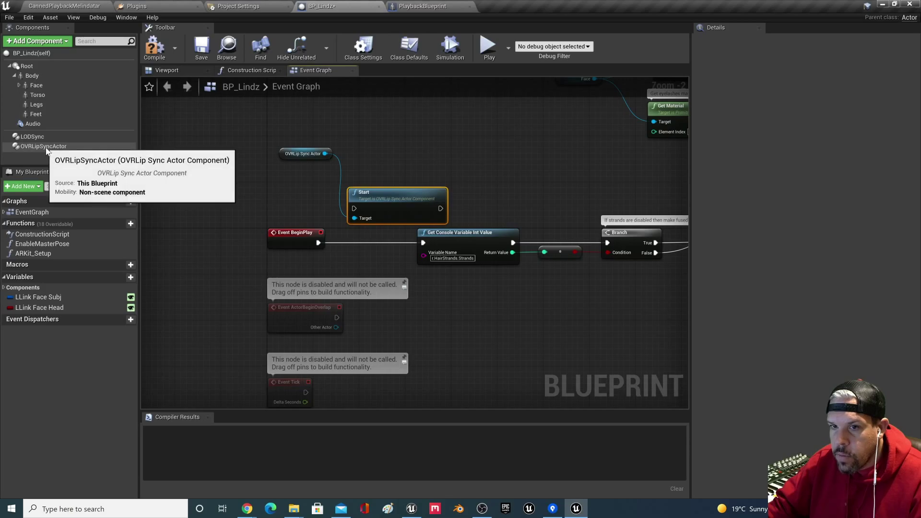
pyautogui.moveTo(267, 179); pyautogui.dragTo(261, 193)
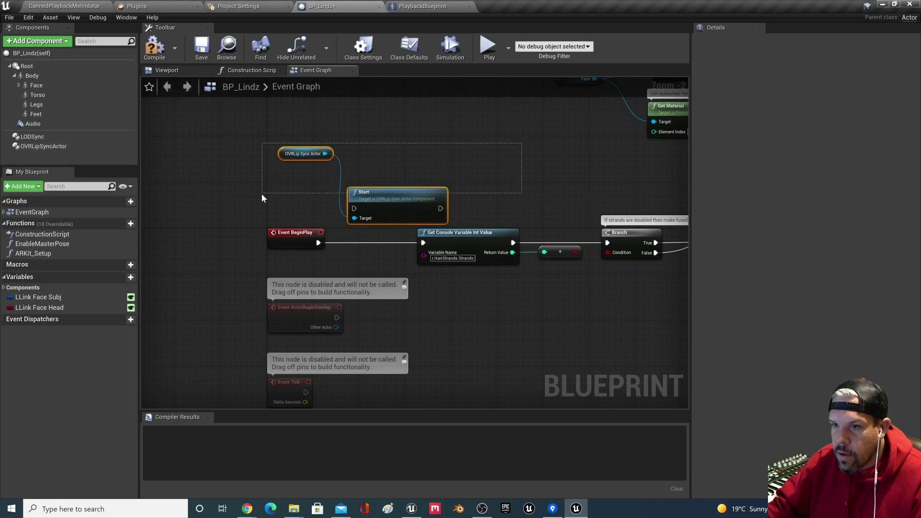
pyautogui.press('Delete')
pyautogui.click(80, 145)
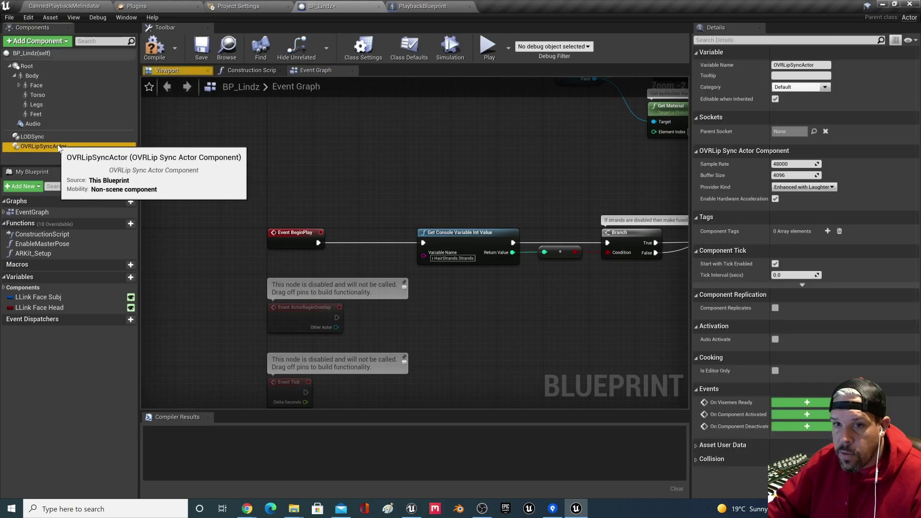
# Step: Replace the OVRLipSyncActor component with an OVR lip sync playback actor component
pyautogui.press('Delete')
pyautogui.click(48, 41)
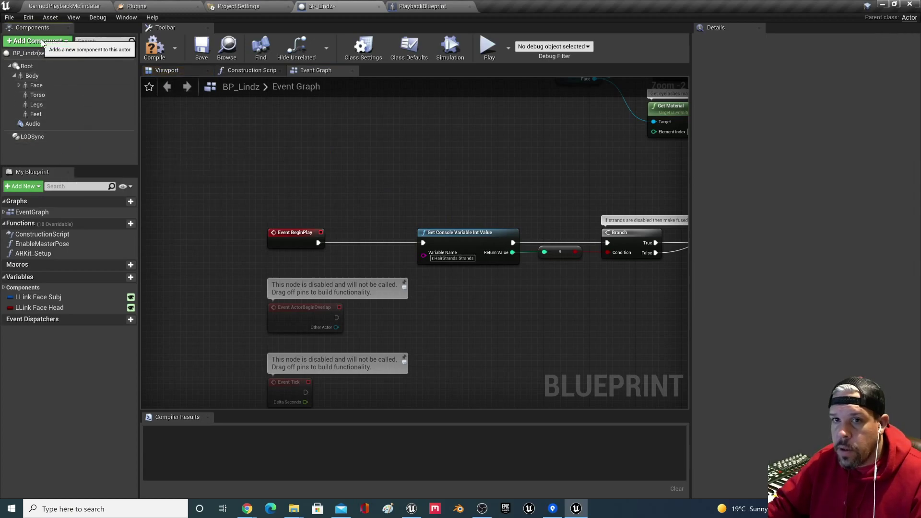
pyautogui.write('audio')
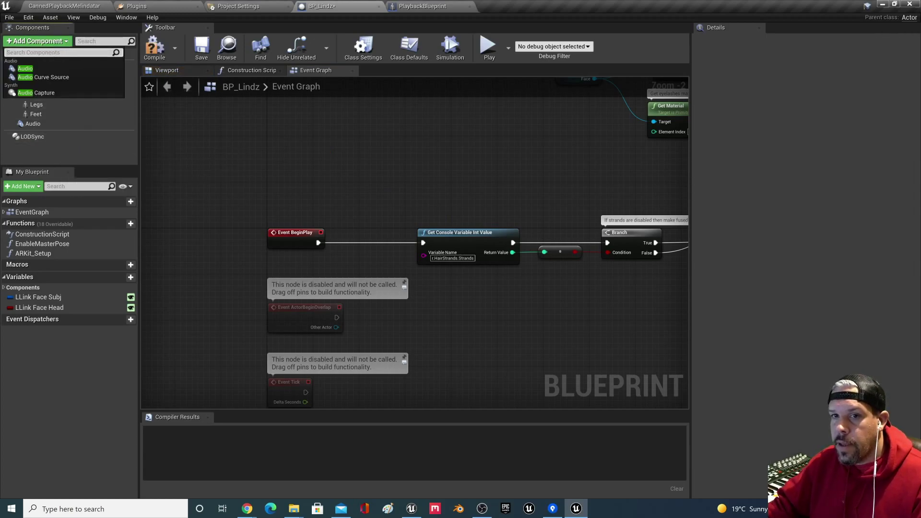
pyautogui.write('ovr')
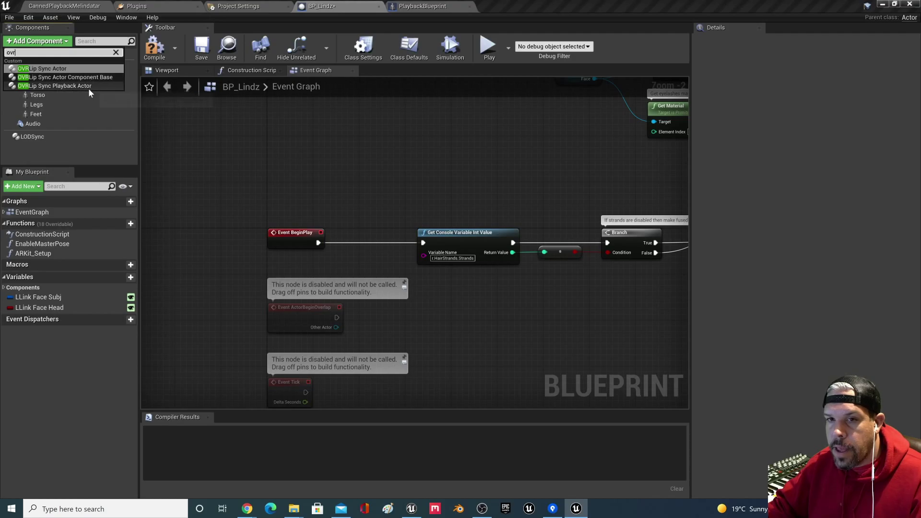
pyautogui.click(42, 87)
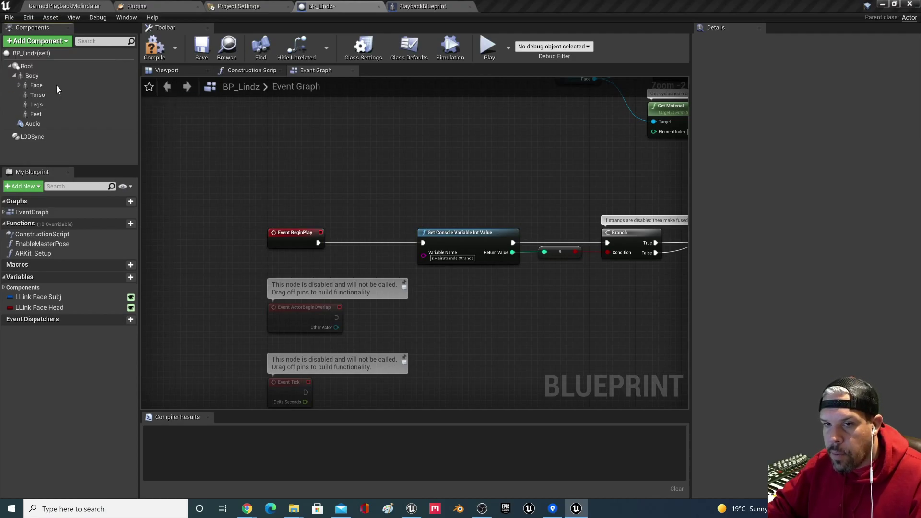
pyautogui.press('Return')
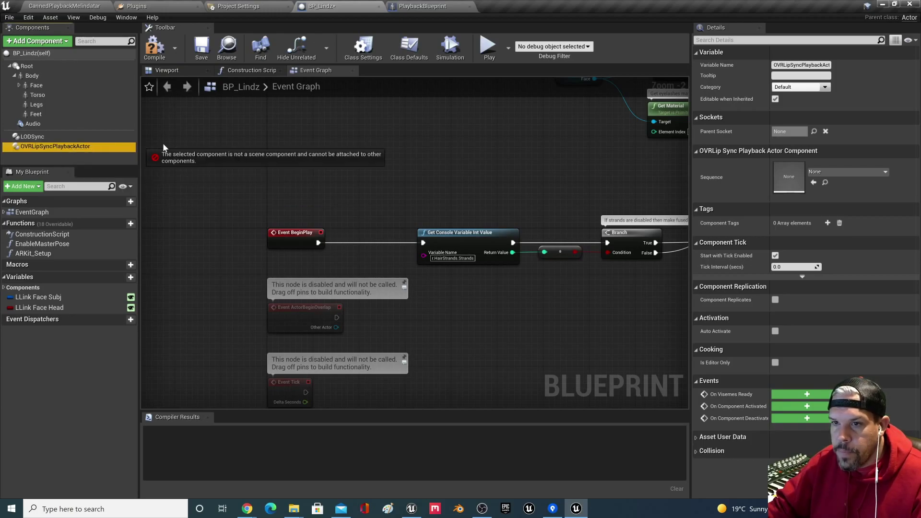
# Step: Add a lip sync Start node from the component getter, fired by Event BeginPlay
pyautogui.moveTo(249, 140); pyautogui.dragTo(250, 144)
pyautogui.moveTo(314, 147); pyautogui.dragTo(345, 189)
pyautogui.write('start')
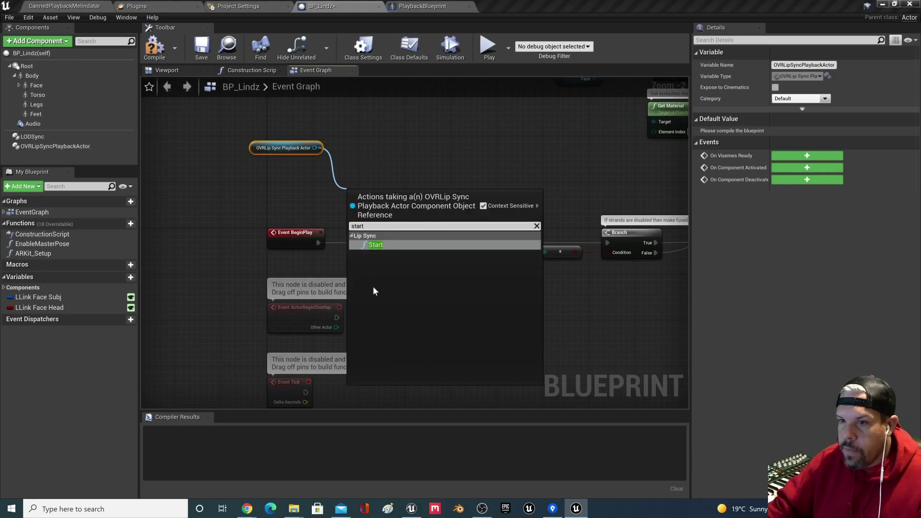
pyautogui.click(391, 247)
pyautogui.moveTo(334, 243); pyautogui.dragTo(350, 264, button='right')
pyautogui.moveTo(335, 262); pyautogui.dragTo(365, 229)
pyautogui.moveTo(424, 179); pyautogui.dragTo(277, 284)
pyautogui.moveTo(413, 213); pyautogui.dragTo(327, 231)
pyautogui.moveTo(382, 246); pyautogui.dragTo(439, 264)
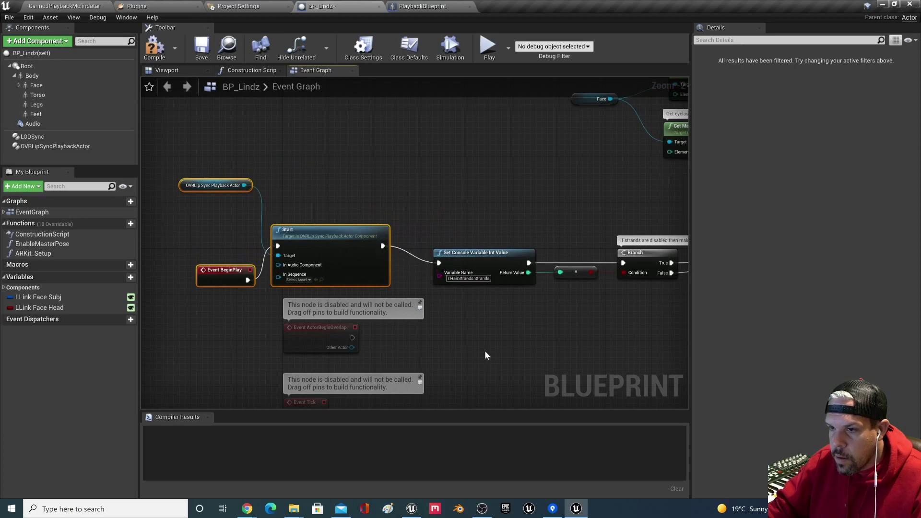
pyautogui.moveTo(486, 354); pyautogui.dragTo(477, 207, button='right')
# Step: Move the two disabled event nodes aside and align Start with Get Console Variable
pyautogui.moveTo(367, 175); pyautogui.dragTo(307, 267)
pyautogui.moveTo(316, 191); pyautogui.dragTo(312, 366)
pyautogui.moveTo(342, 219)
pyautogui.mouseDown(button='right')
pyautogui.moveTo(337, 336)
pyautogui.moveTo(348, 312)
pyautogui.mouseUp(button='right')
pyautogui.moveTo(353, 292)
pyautogui.mouseDown()
pyautogui.moveTo(319, 241)
pyautogui.moveTo(192, 118)
pyautogui.mouseUp()
pyautogui.press('q')
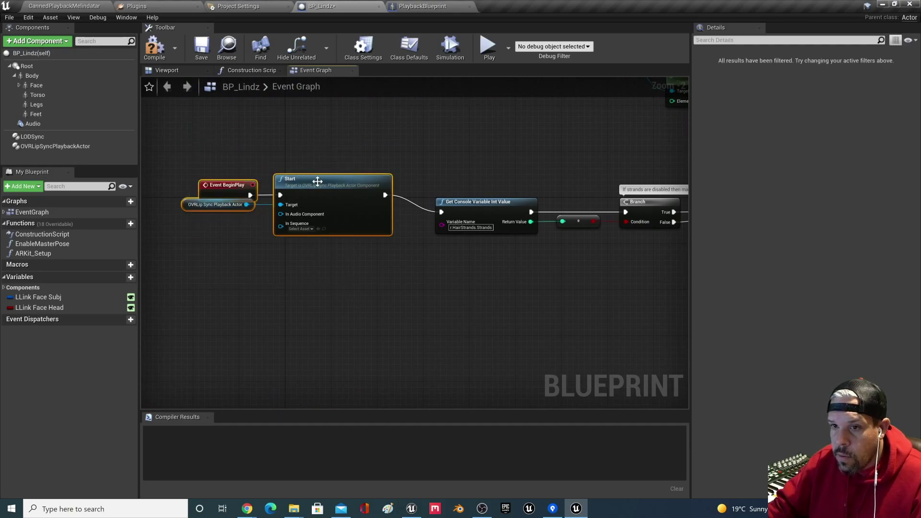
pyautogui.click(313, 179)
pyautogui.keyDown('shift'); pyautogui.click(483, 205); pyautogui.keyUp('shift')
pyautogui.press('q')
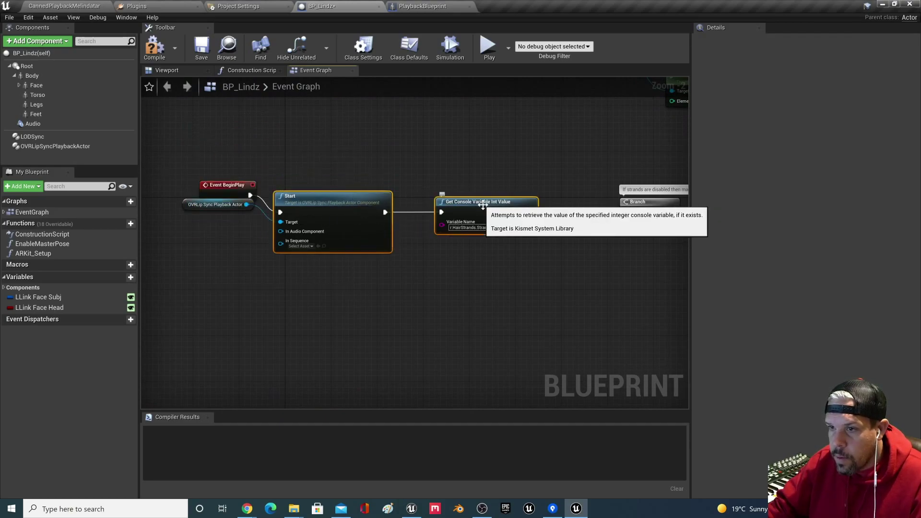
# Step: Straighten BeginPlay and the lip sync getter, placing the getter above BeginPlay
pyautogui.moveTo(254, 176); pyautogui.dragTo(179, 249)
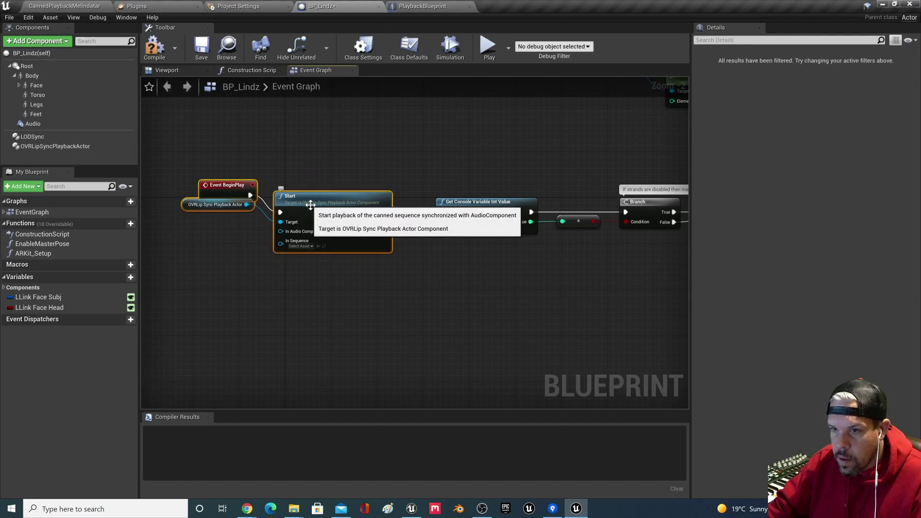
pyautogui.press('q')
pyautogui.click(248, 244)
pyautogui.moveTo(187, 219); pyautogui.dragTo(180, 239)
pyautogui.moveTo(228, 203); pyautogui.dragTo(196, 203)
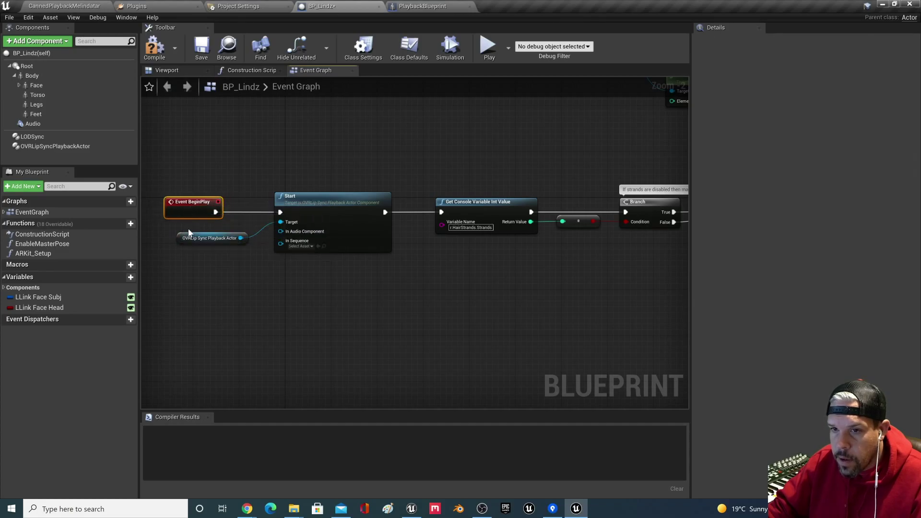
pyautogui.moveTo(194, 238); pyautogui.dragTo(200, 163)
# Step: Wire an Audio component getter into Start's In Audio Component
pyautogui.click(30, 124)
pyautogui.moveTo(30, 125); pyautogui.dragTo(287, 233)
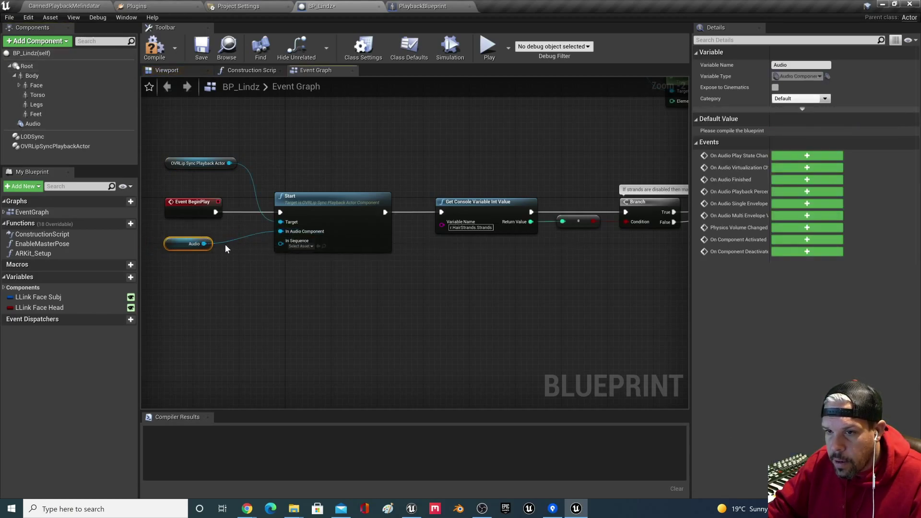
pyautogui.click(271, 272)
pyautogui.scroll(1, 350, 287)
pyautogui.click(305, 240)
pyautogui.press('Escape')
pyautogui.scroll(-2, 402, 302)
pyautogui.moveTo(403, 305); pyautogui.dragTo(404, 311, button='right')
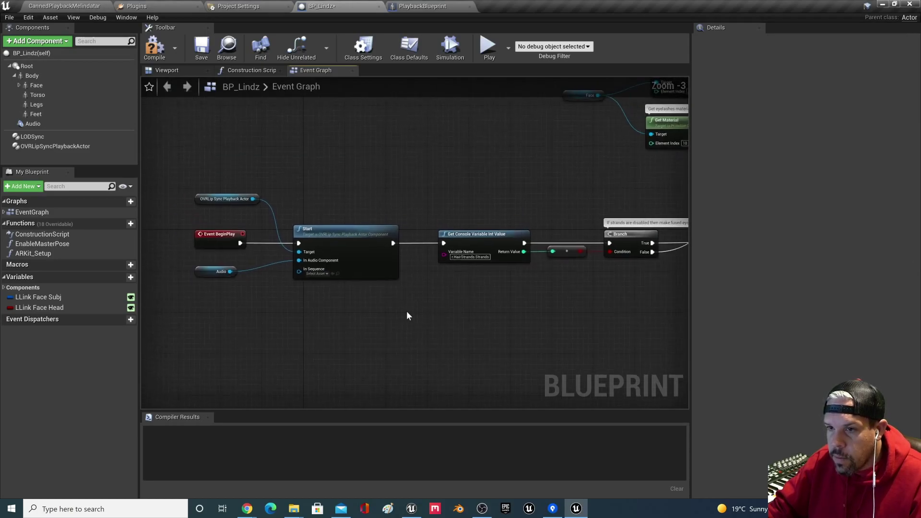
# Step: Compile BP_Lindz and return to its character viewport
pyautogui.click(154, 47)
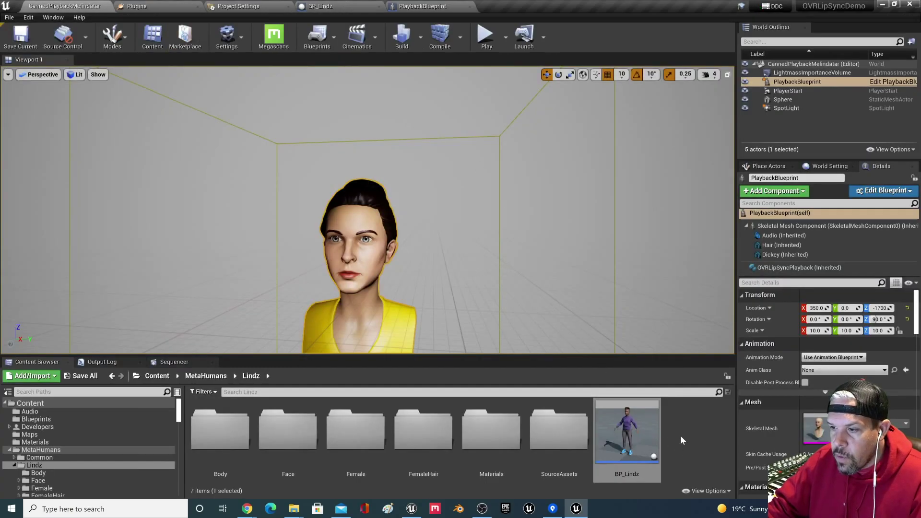
pyautogui.doubleClick(639, 422)
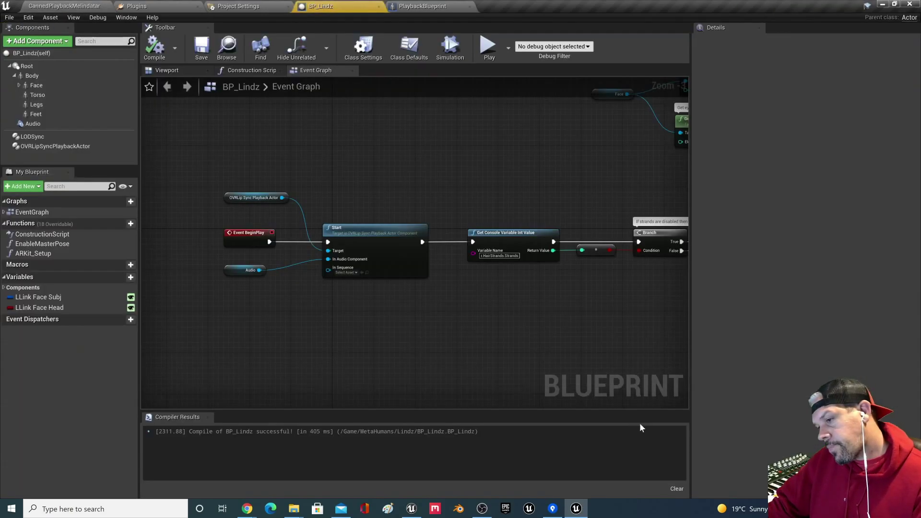
pyautogui.click(168, 70)
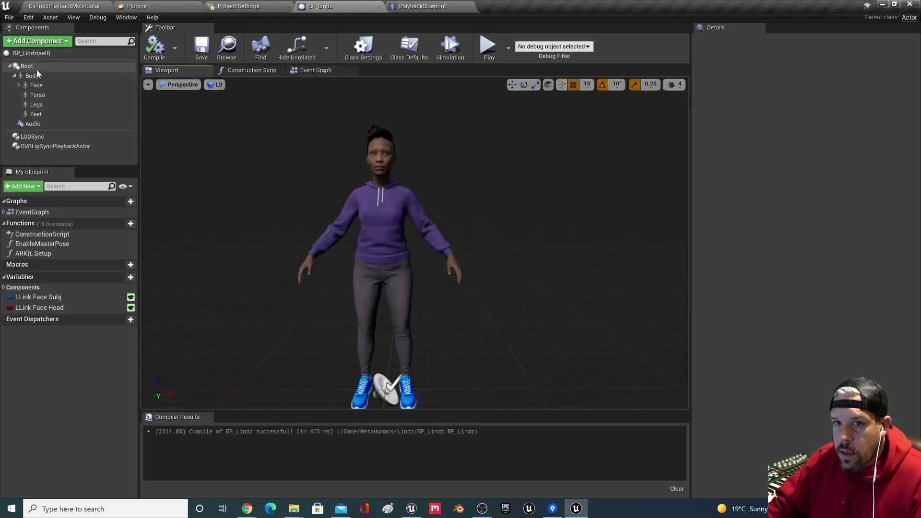
# Step: Set Body's Animation Mode to Use Animation Blueprint and review the available anim classes
pyautogui.click(31, 75)
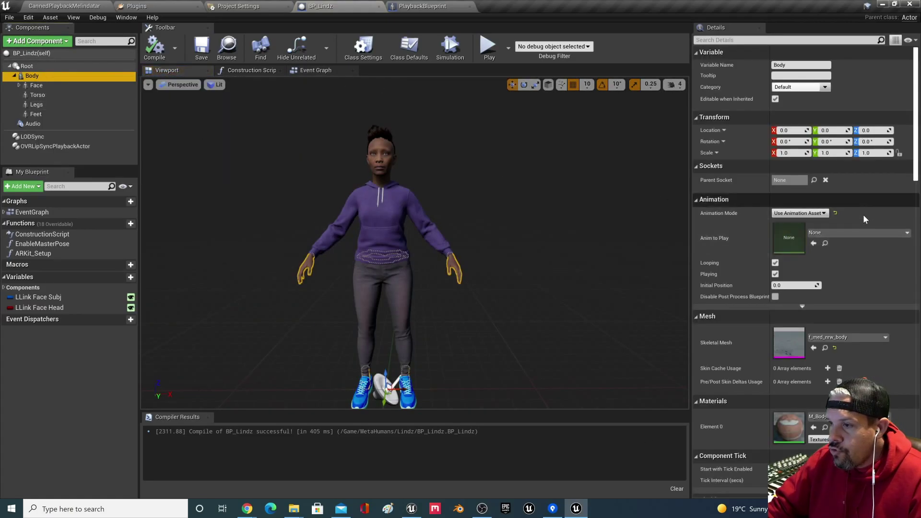
pyautogui.scroll(-1, 903, 262)
pyautogui.scroll(1, 870, 224)
pyautogui.click(800, 198)
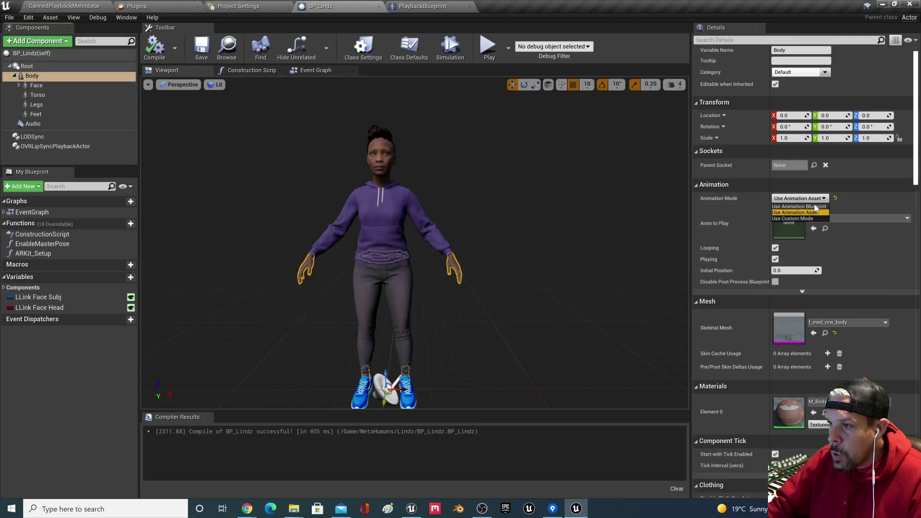
pyautogui.click(811, 207)
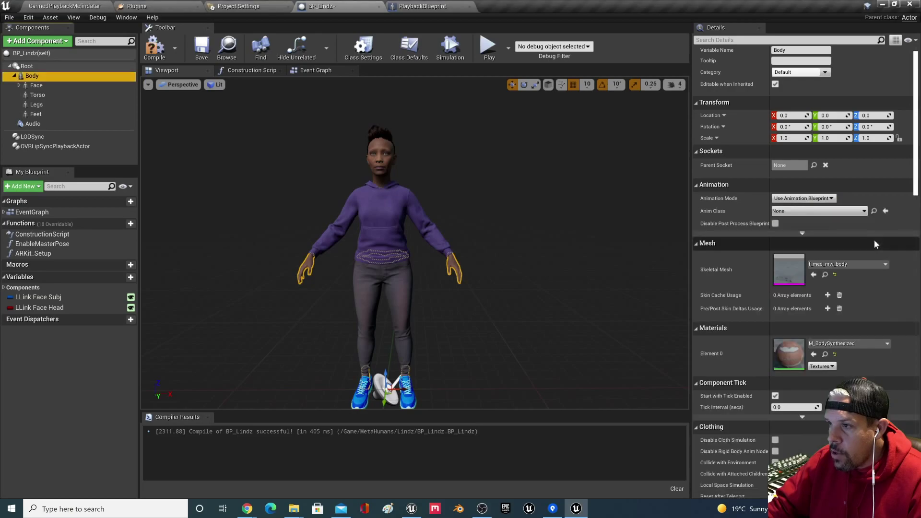
pyautogui.click(840, 211)
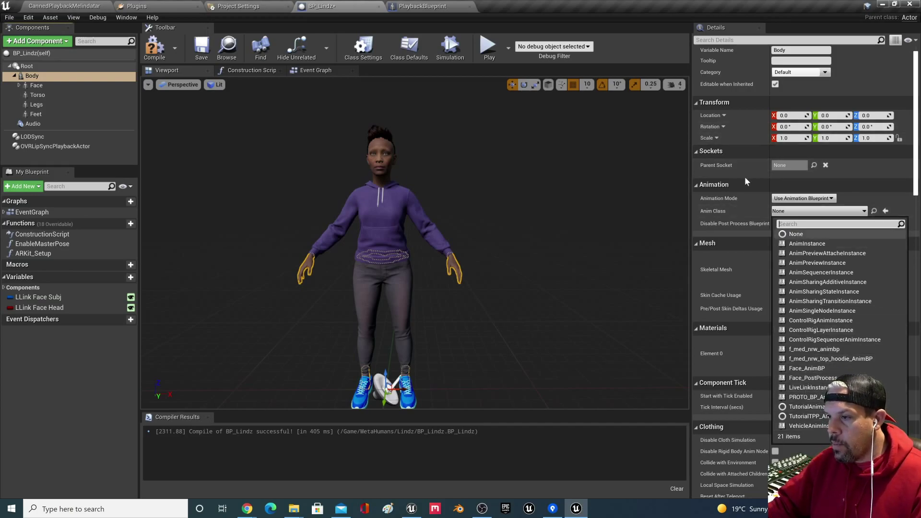
pyautogui.click(862, 173)
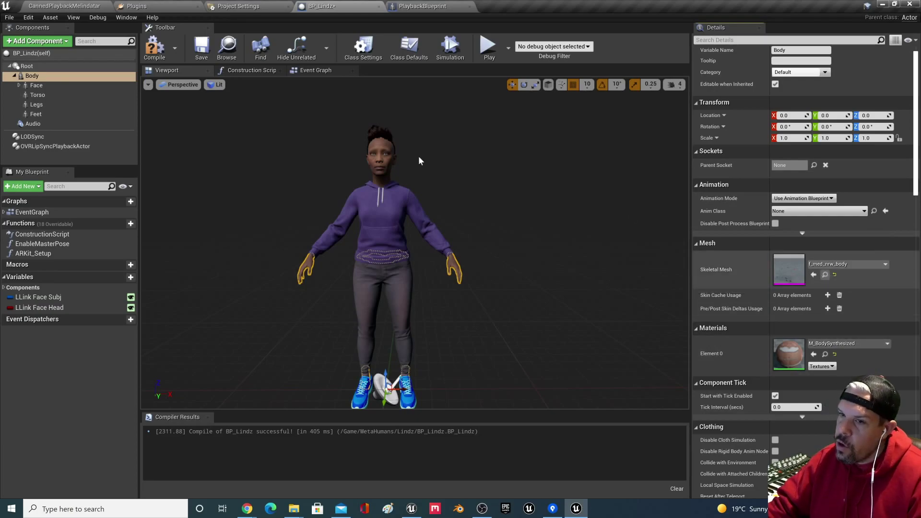
pyautogui.click(46, 88)
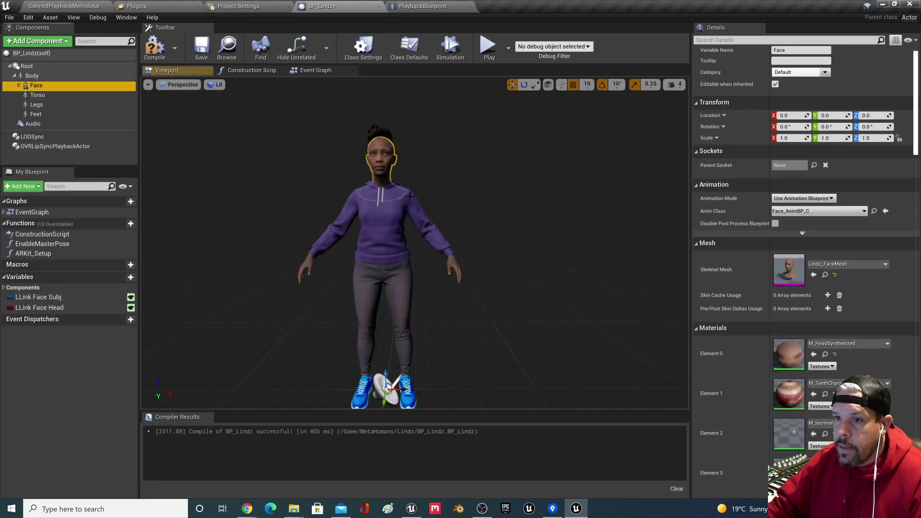
# Step: Open Lindz_FaceMesh and inspect the Face_AnimBP Event Graph in Blueprint mode
pyautogui.click(826, 275)
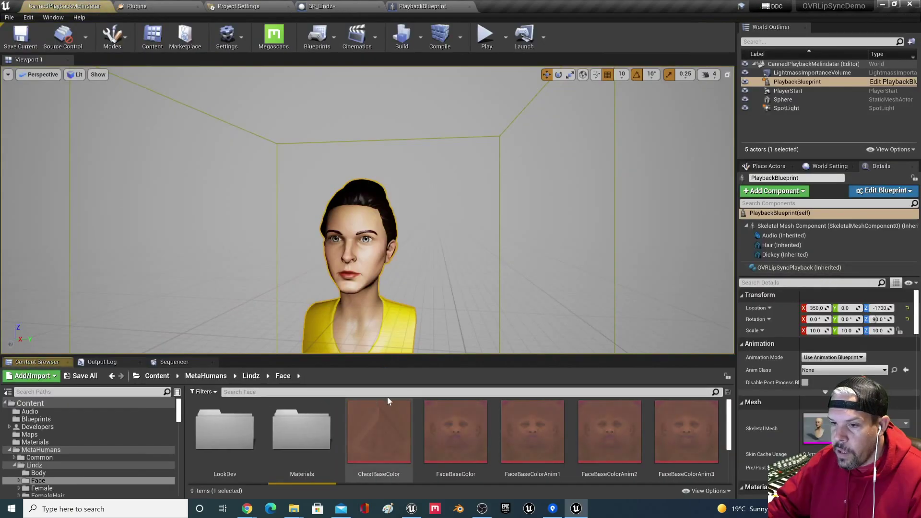
pyautogui.doubleClick(312, 459)
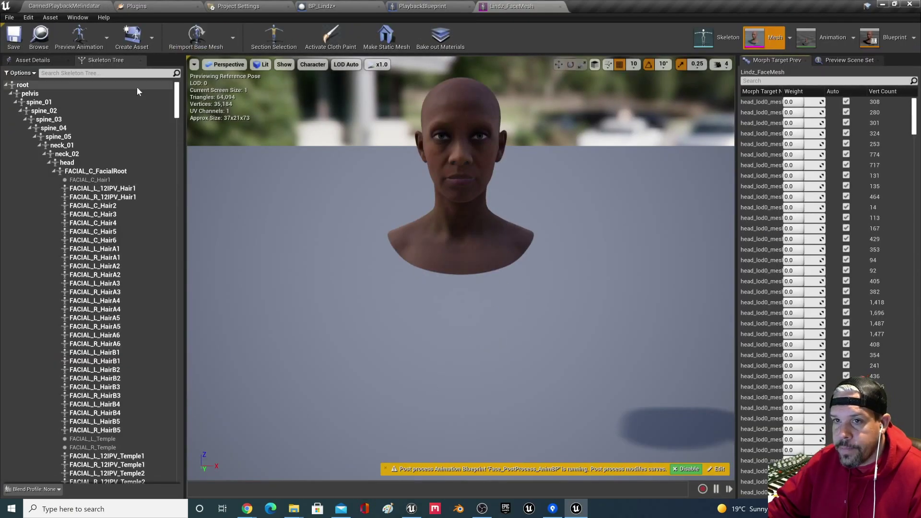
pyautogui.click(887, 38)
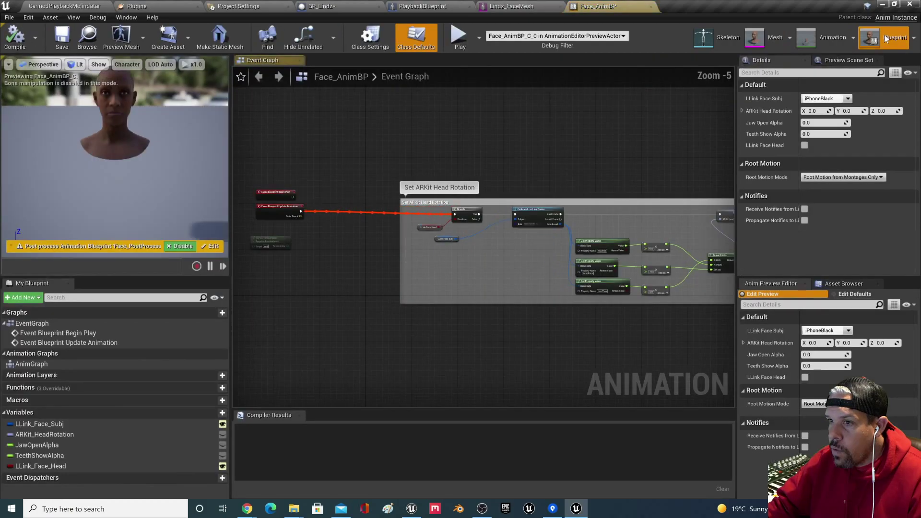
pyautogui.click(914, 41)
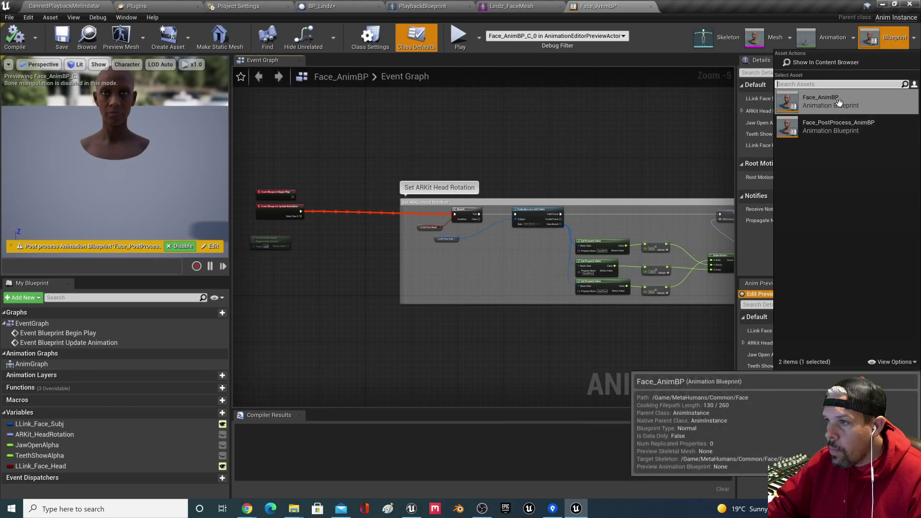
pyautogui.click(871, 110)
pyautogui.moveTo(582, 154); pyautogui.dragTo(654, 86, button='right')
pyautogui.scroll(-2, 511, 124)
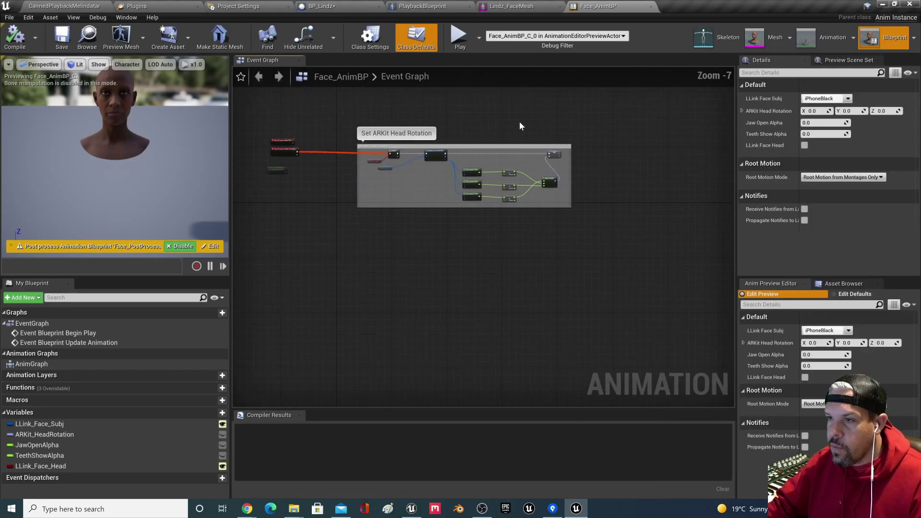
pyautogui.scroll(1, 529, 125)
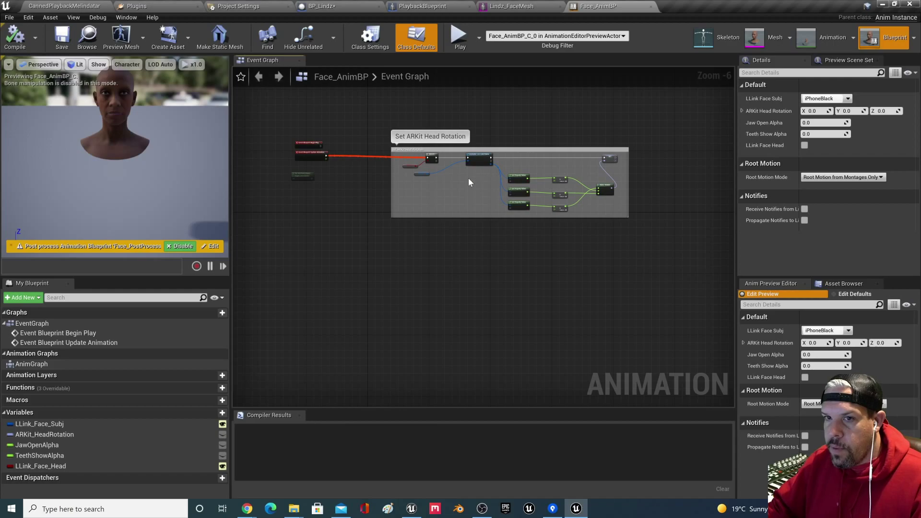
pyautogui.moveTo(338, 217); pyautogui.dragTo(333, 222, button='right')
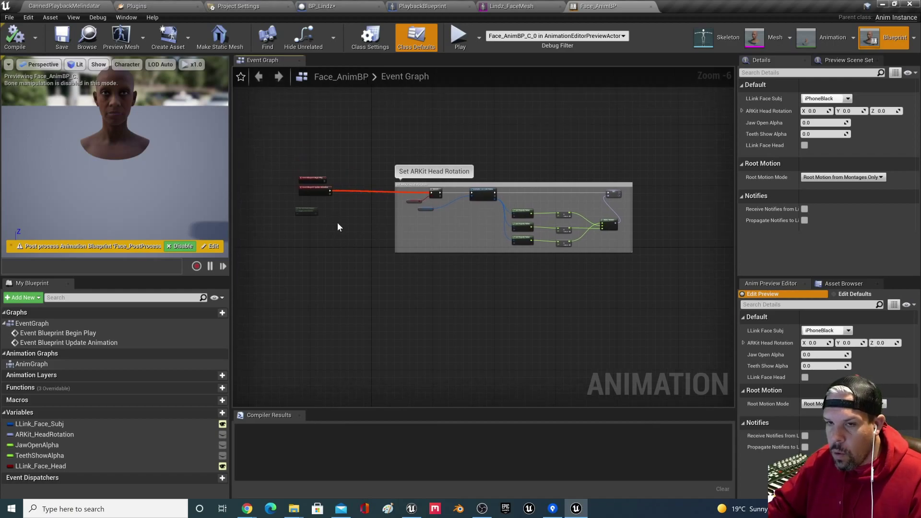
pyautogui.scroll(2, 338, 222)
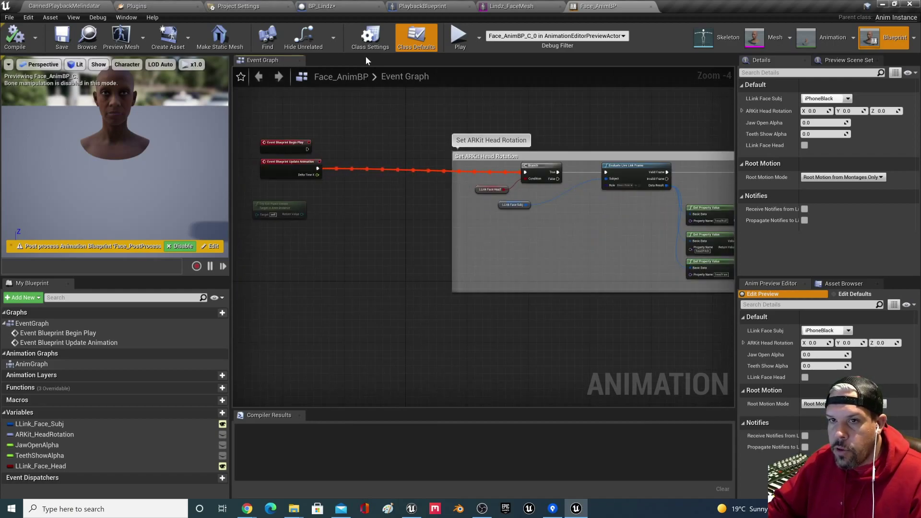
pyautogui.click(65, 6)
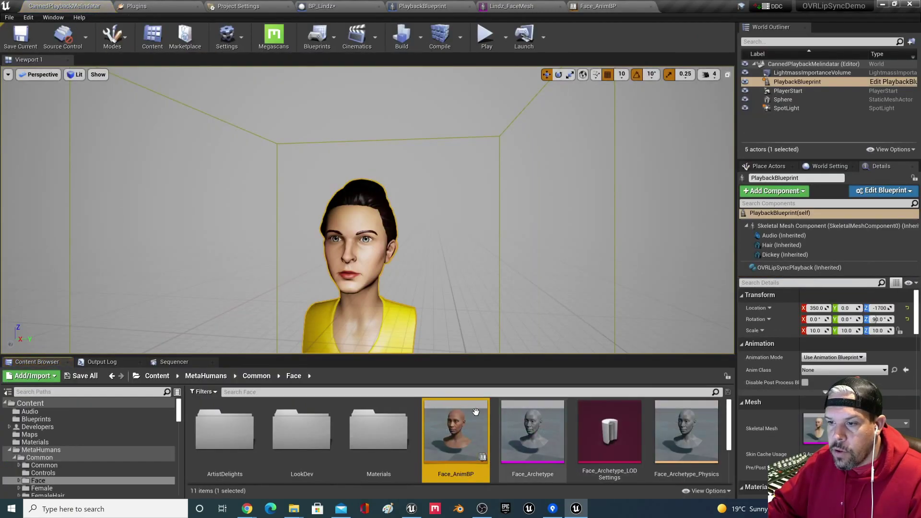
# Step: Duplicate Face_AnimBP with Ctrl+W, name the copy Face_LipsyncBP, and save it
pyautogui.scroll(-2, 529, 459)
pyautogui.scroll(1, 458, 427)
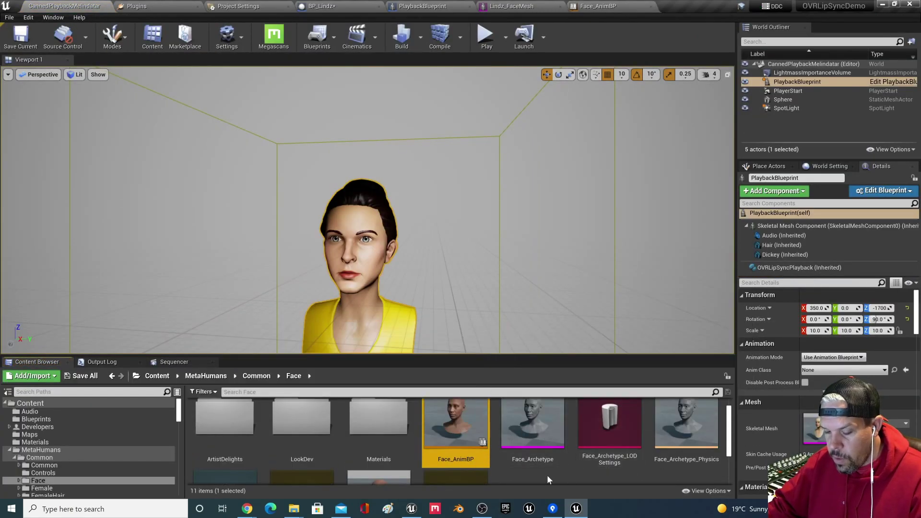
pyautogui.hotkey('ctrl', 'w')
pyautogui.write('F')
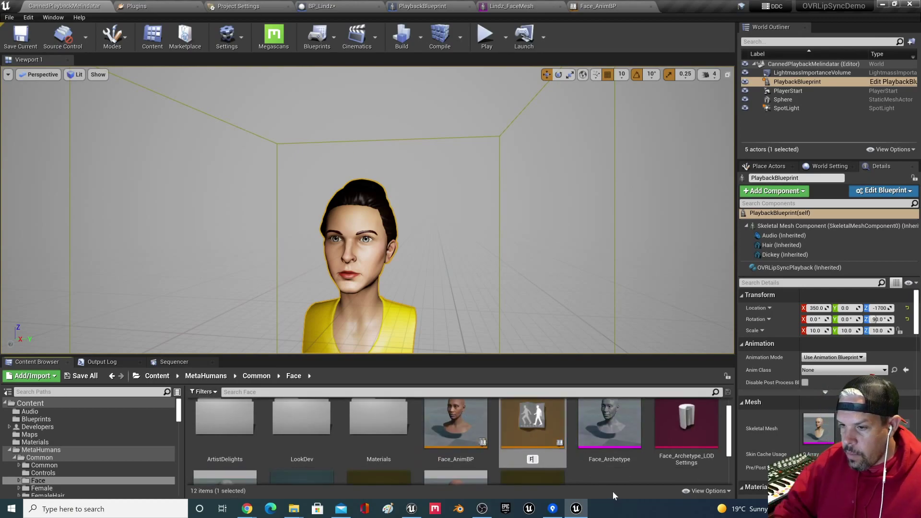
pyautogui.write('ace_Li')
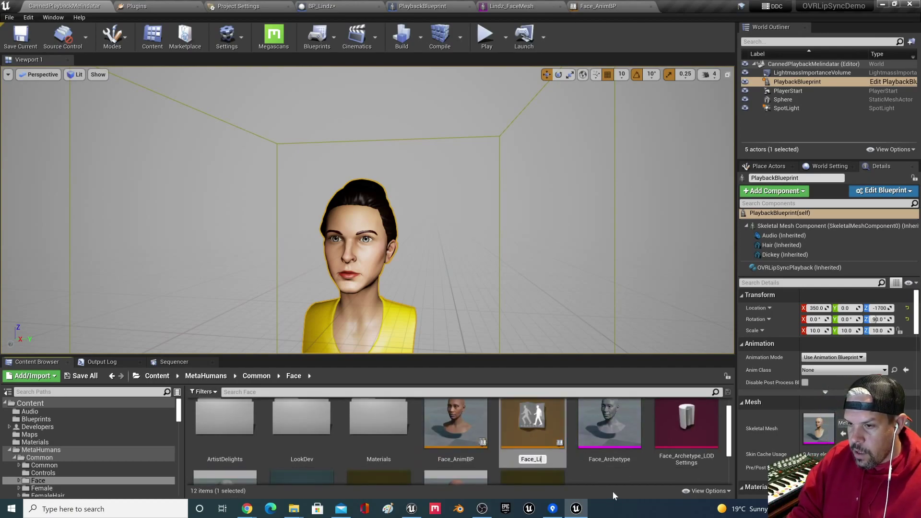
pyautogui.write('psyncBP')
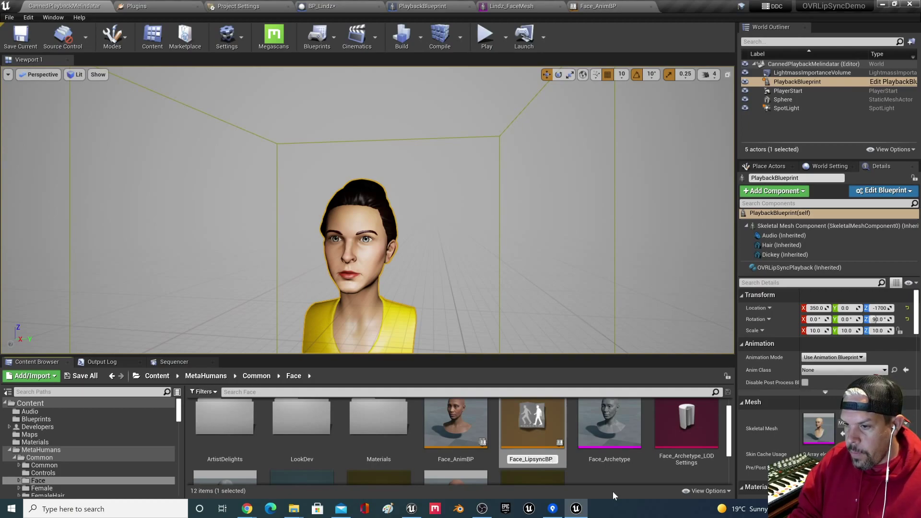
pyautogui.press('Return')
pyautogui.scroll(-1, 402, 439)
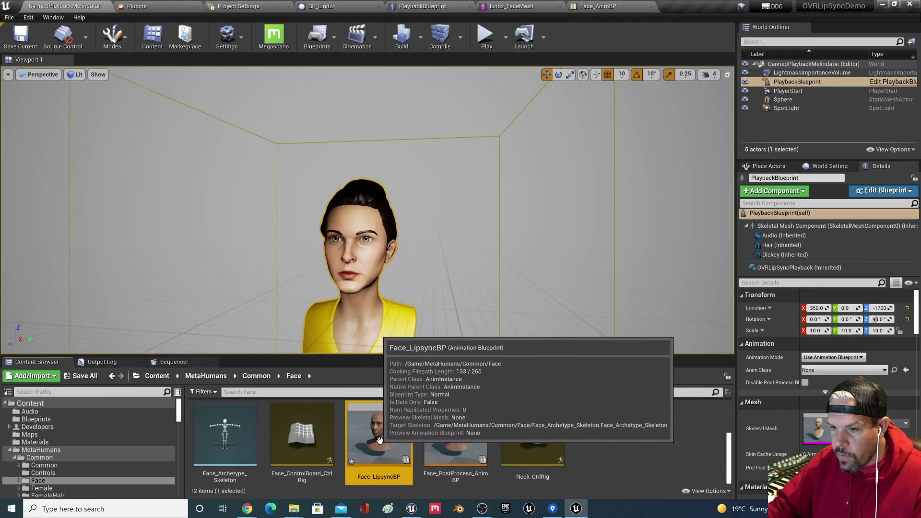
pyautogui.hotkey('ctrl', 's')
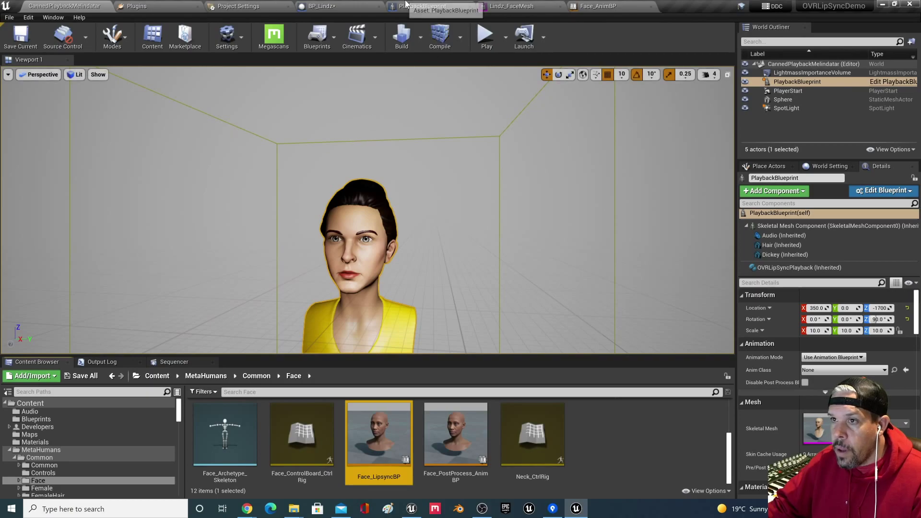
# Step: Assign Face_LipsyncBP as the Body's anim class, then compile and save BP_Lindz
pyautogui.click(422, 5)
pyautogui.click(322, 6)
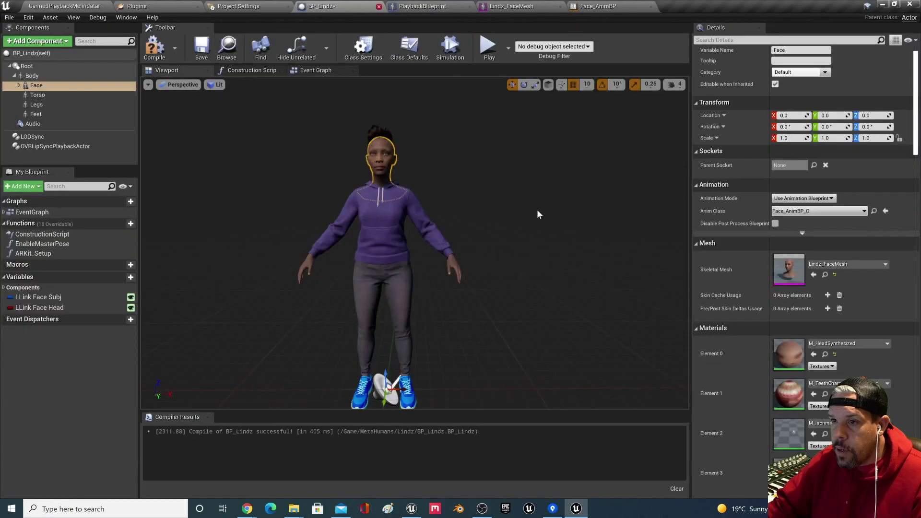
pyautogui.click(835, 212)
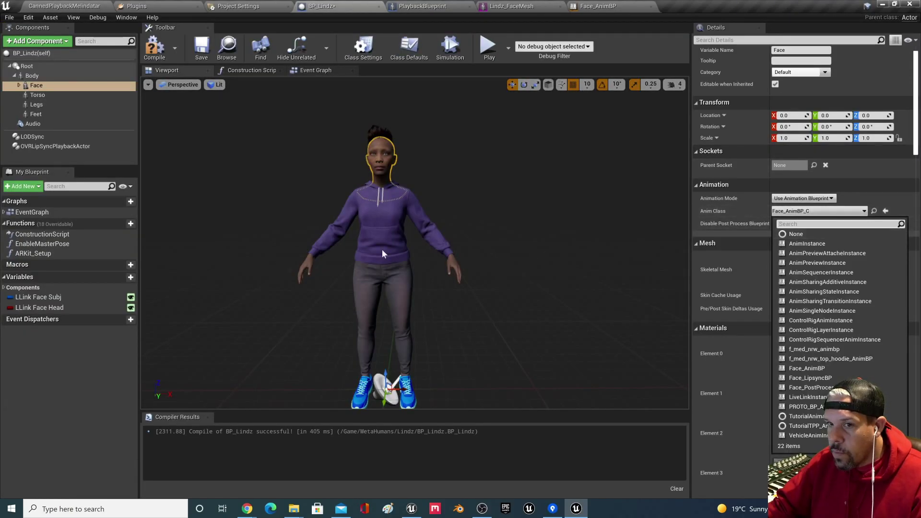
pyautogui.click(31, 75)
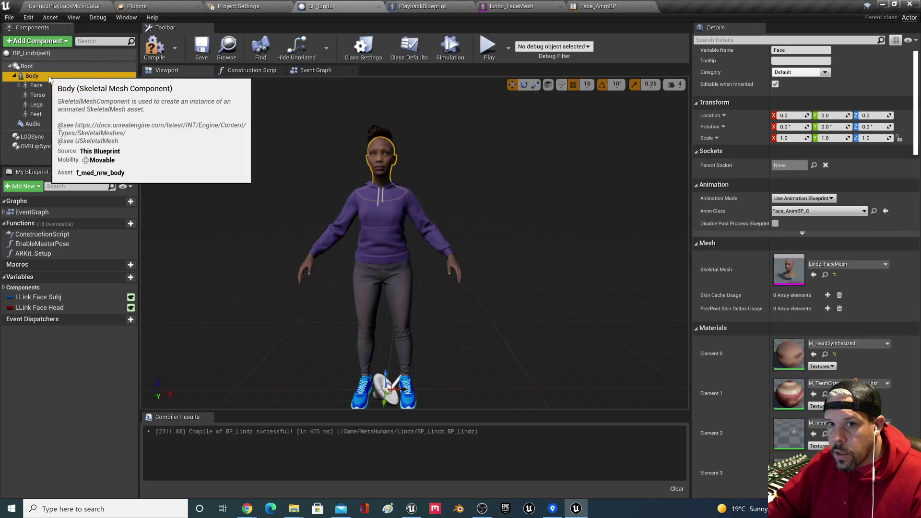
pyautogui.click(834, 211)
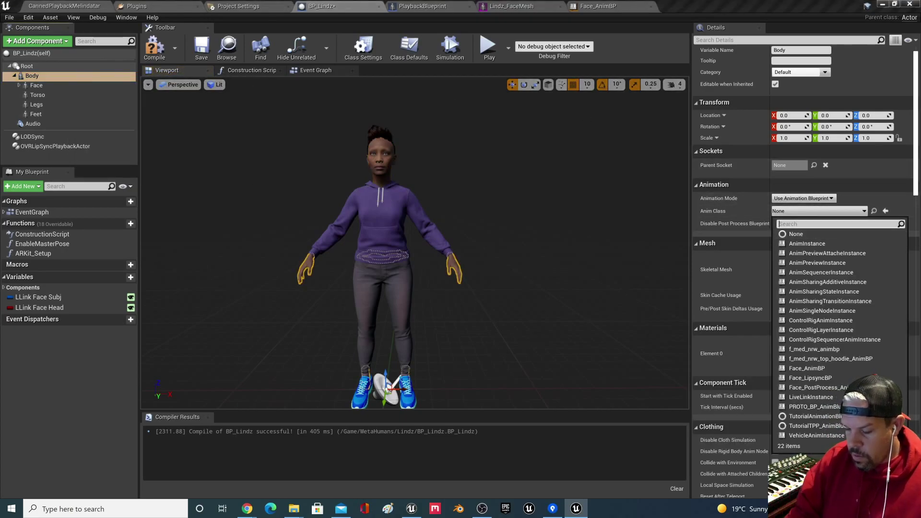
pyautogui.write('lip')
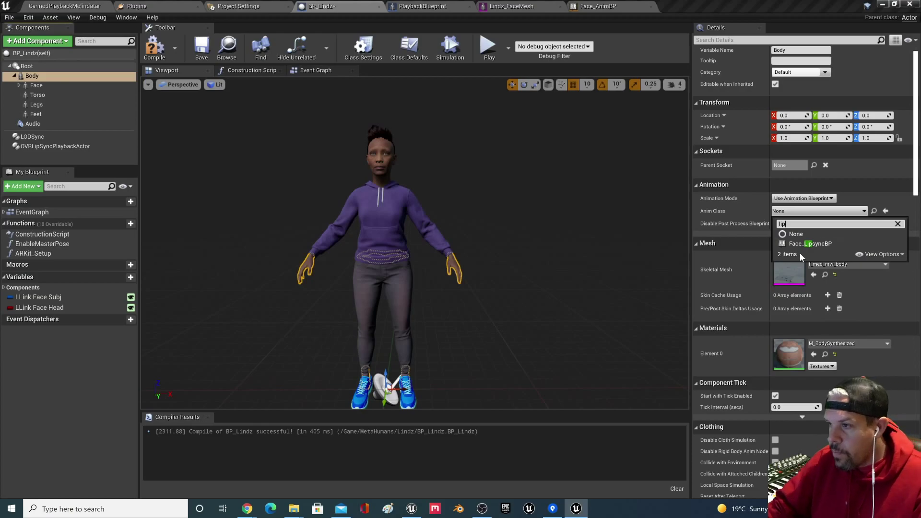
pyautogui.click(805, 244)
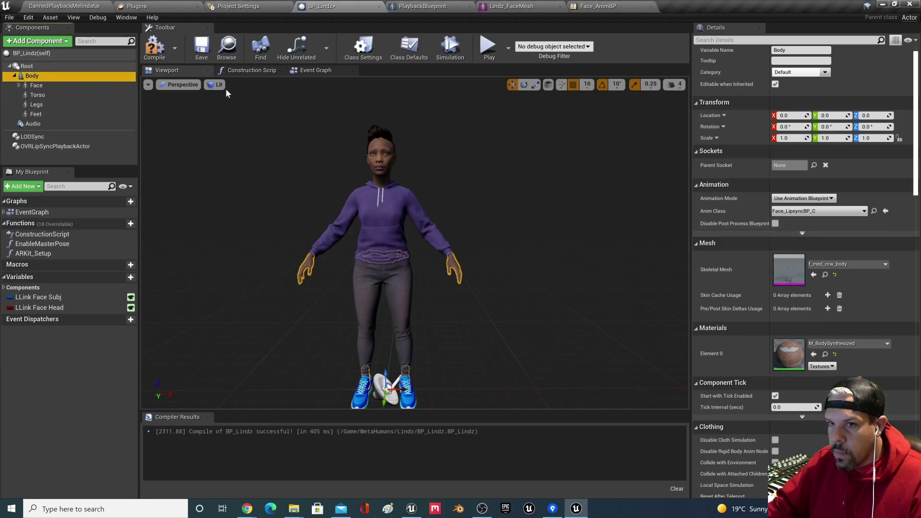
pyautogui.click(154, 48)
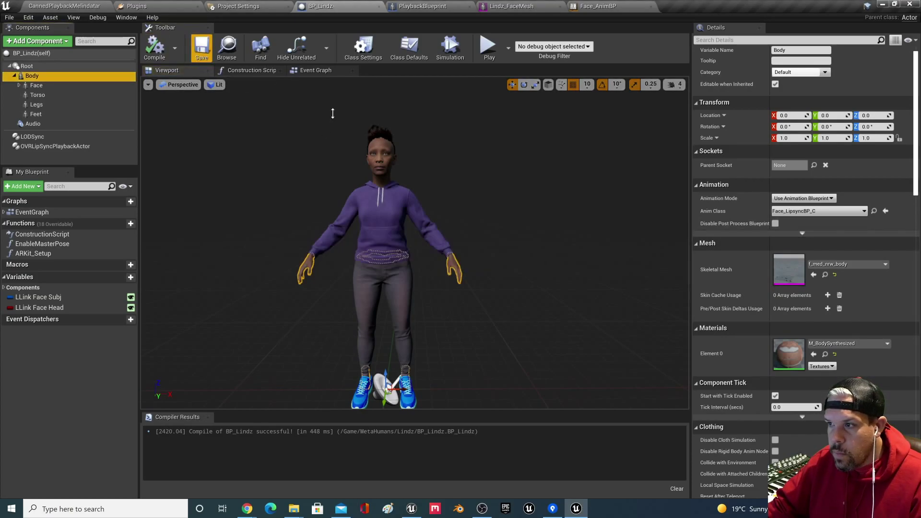
pyautogui.click(201, 47)
# Step: Set the Face's anim class to None, recompile and save, then recheck Body
pyautogui.click(36, 85)
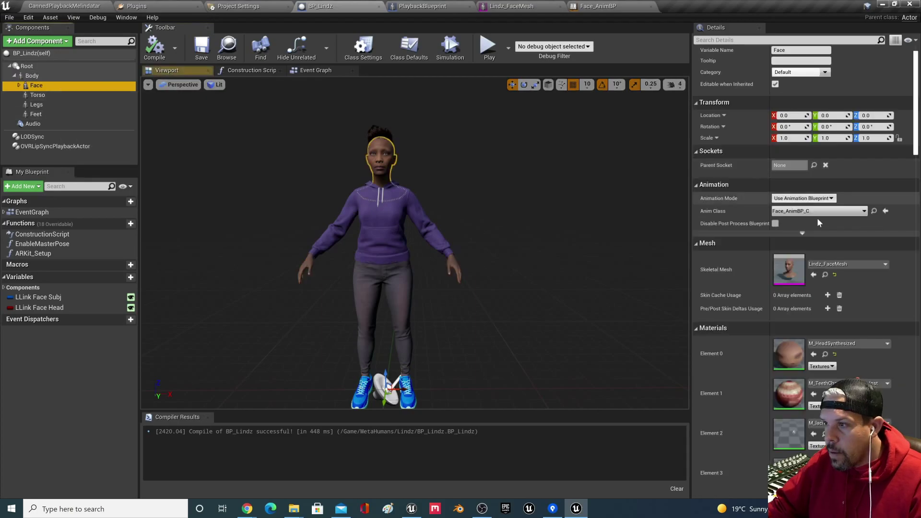
pyautogui.click(824, 212)
pyautogui.click(795, 234)
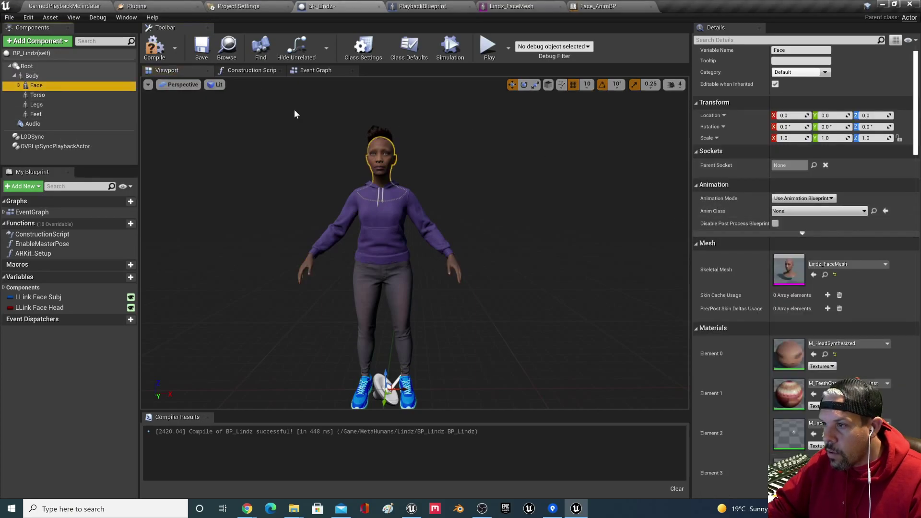
pyautogui.click(154, 47)
pyautogui.click(201, 47)
pyautogui.click(66, 77)
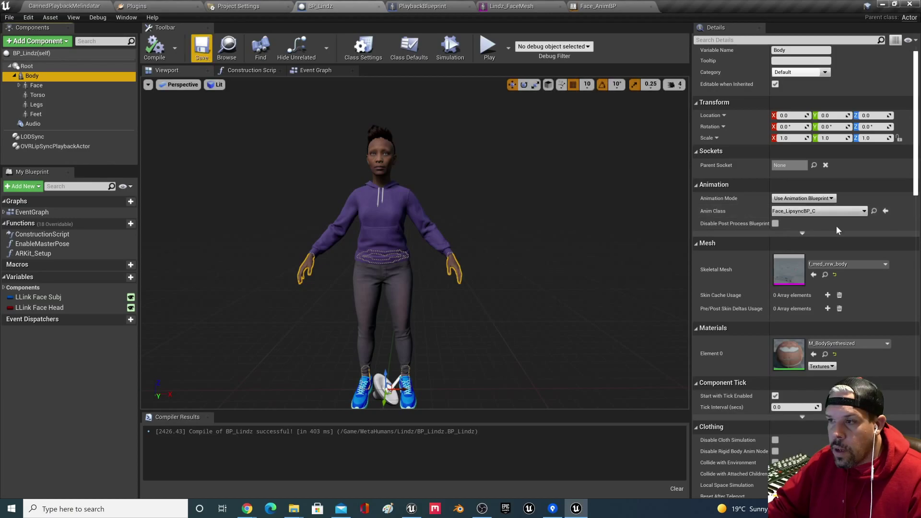
pyautogui.click(875, 211)
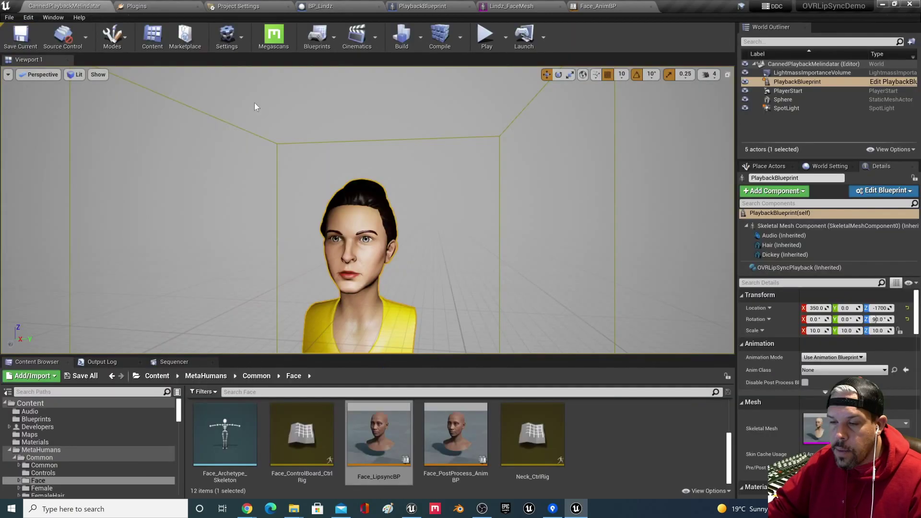
# Step: Open Face_LipsyncBP's AnimGraph and view Mouth Close, Teeth controls and Cache Pose
pyautogui.doubleClick(374, 433)
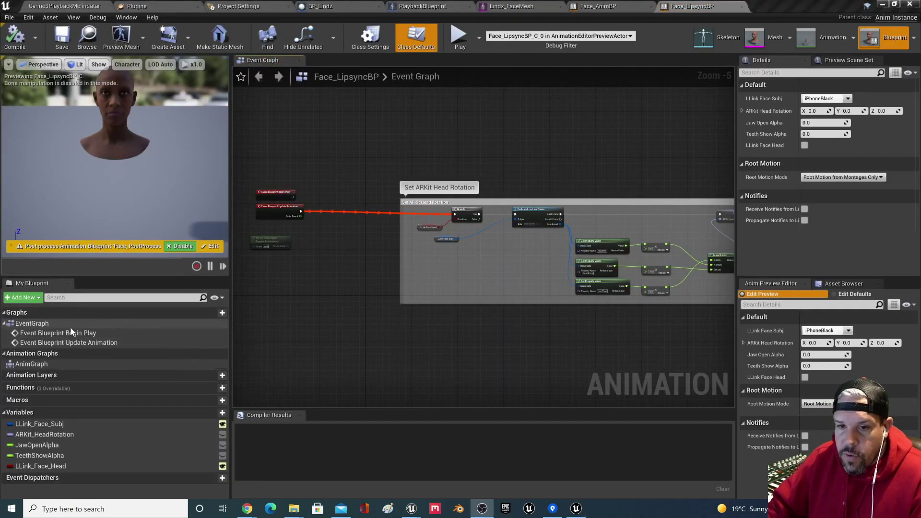
pyautogui.doubleClick(60, 368)
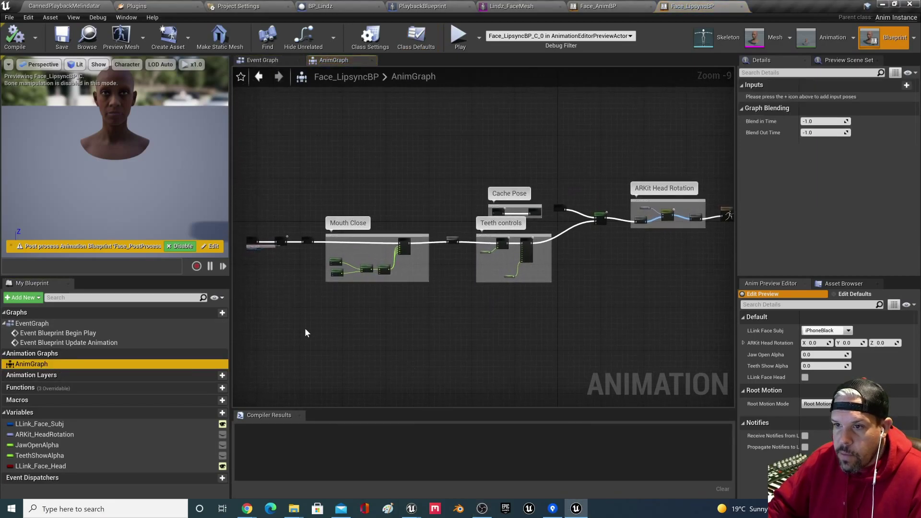
pyautogui.scroll(4, 293, 329)
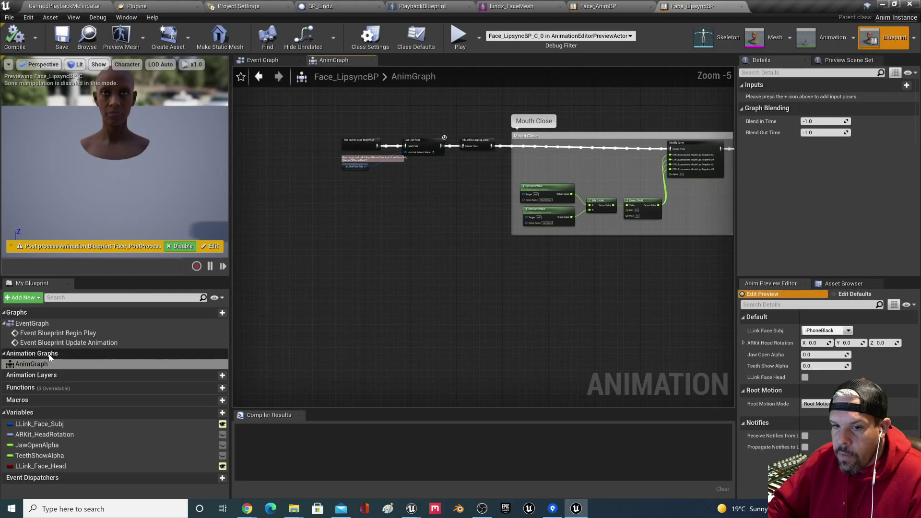
pyautogui.scroll(-2, 420, 321)
pyautogui.moveTo(508, 308); pyautogui.dragTo(427, 311, button='right')
pyautogui.scroll(3, 427, 310)
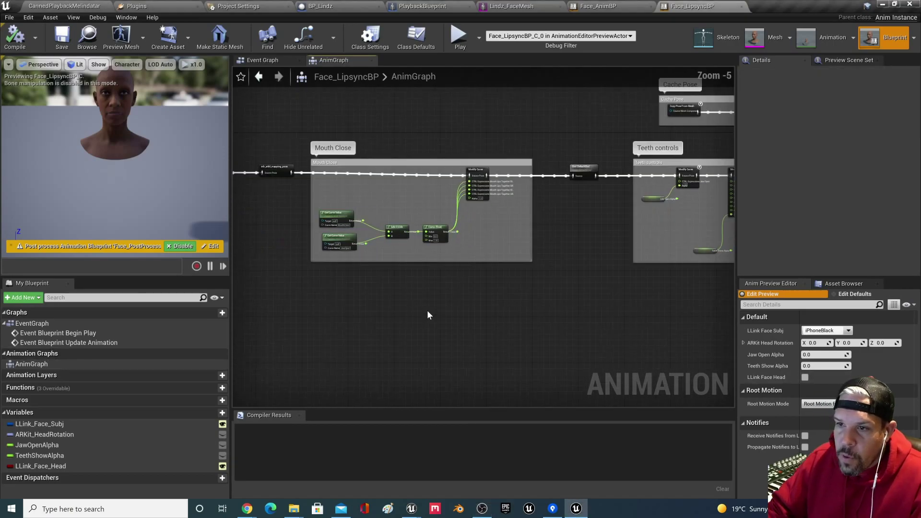
pyautogui.moveTo(427, 294); pyautogui.dragTo(677, 169, button='right')
pyautogui.scroll(-2, 295, 222)
pyautogui.moveTo(551, 245); pyautogui.dragTo(703, 257, button='right')
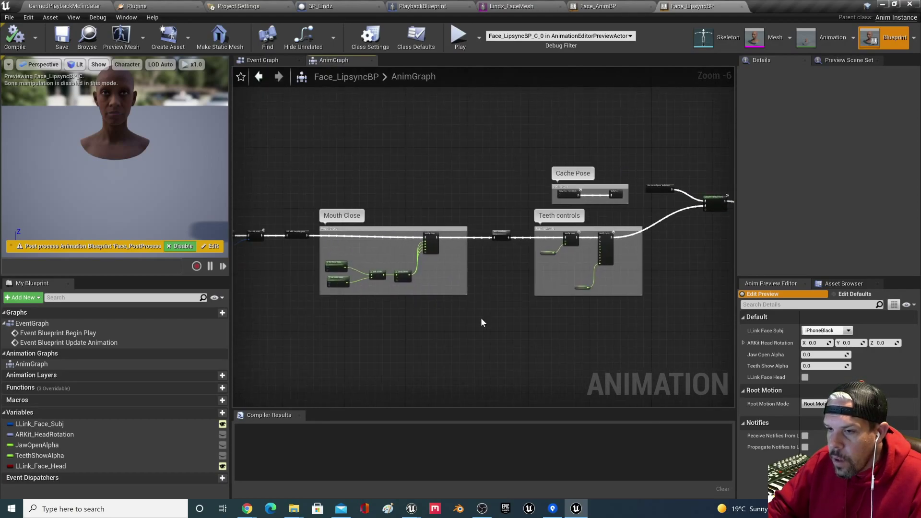
# Step: Pan along the AnimGraph past ARKit Head Rotation to the Output Pose
pyautogui.scroll(2, 492, 318)
pyautogui.moveTo(493, 323); pyautogui.dragTo(587, 262, button='right')
pyautogui.scroll(-2, 587, 255)
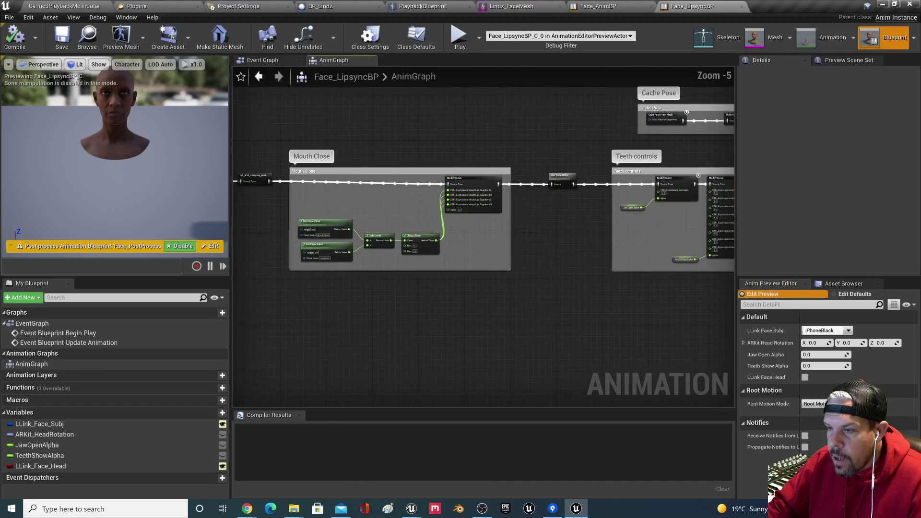
pyautogui.scroll(1, 556, 261)
pyautogui.moveTo(729, 178); pyautogui.dragTo(577, 207, button='right')
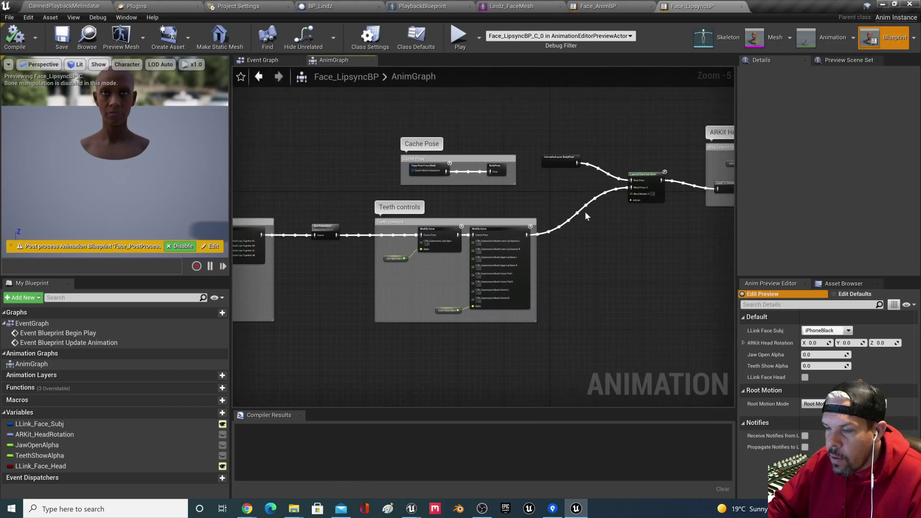
pyautogui.scroll(1, 676, 215)
pyautogui.moveTo(676, 215); pyautogui.dragTo(456, 250, button='right')
pyautogui.moveTo(621, 261); pyautogui.dragTo(559, 260, button='right')
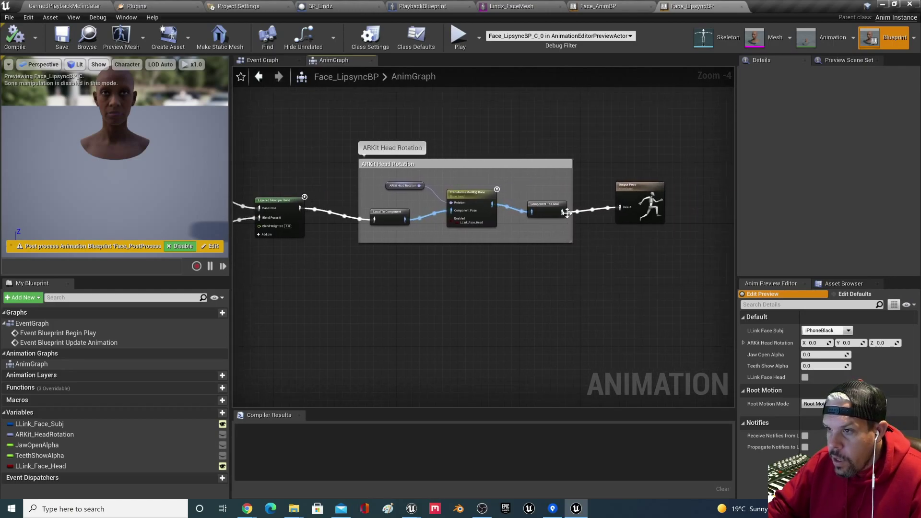
# Step: Unwire Output Pose from the ARKit Head Rotation chain and reposition it above the Mouth Close comment
pyautogui.keyDown('alt'); pyautogui.click(619, 207); pyautogui.keyUp('alt')
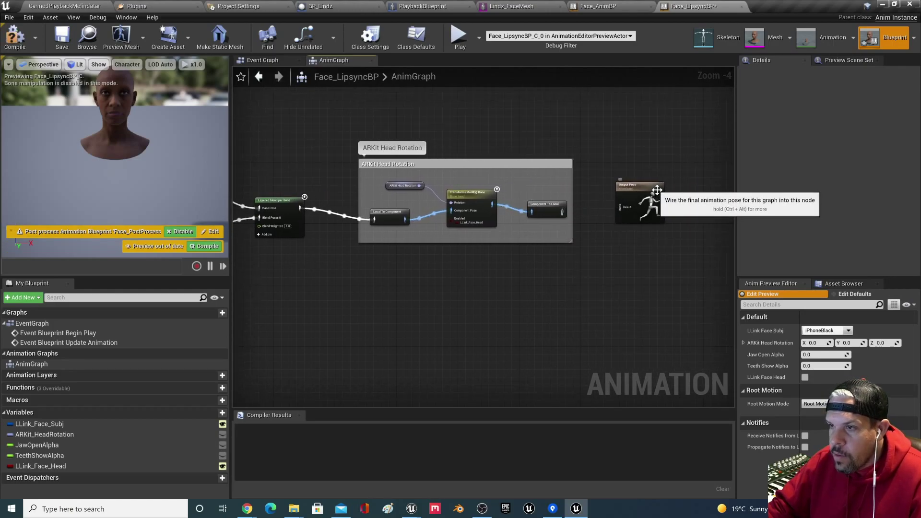
pyautogui.click(619, 197)
pyautogui.moveTo(619, 201); pyautogui.dragTo(695, 240, button='right')
pyautogui.moveTo(656, 7); pyautogui.dragTo(352, 244)
pyautogui.moveTo(385, 294); pyautogui.dragTo(675, 137, button='right')
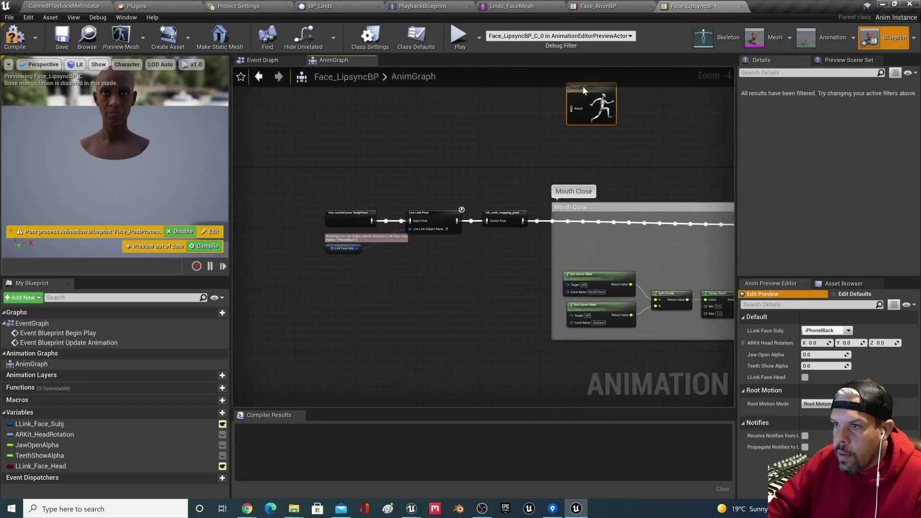
pyautogui.moveTo(604, 116); pyautogui.dragTo(639, 155)
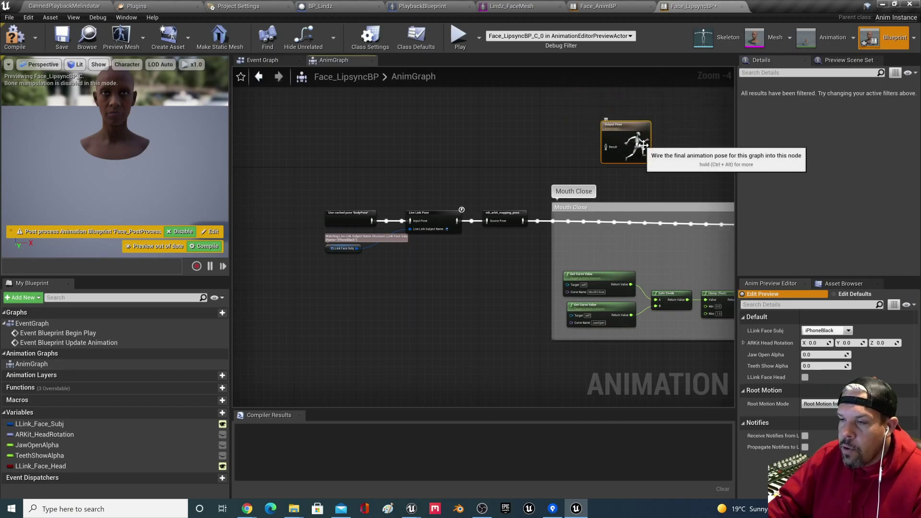